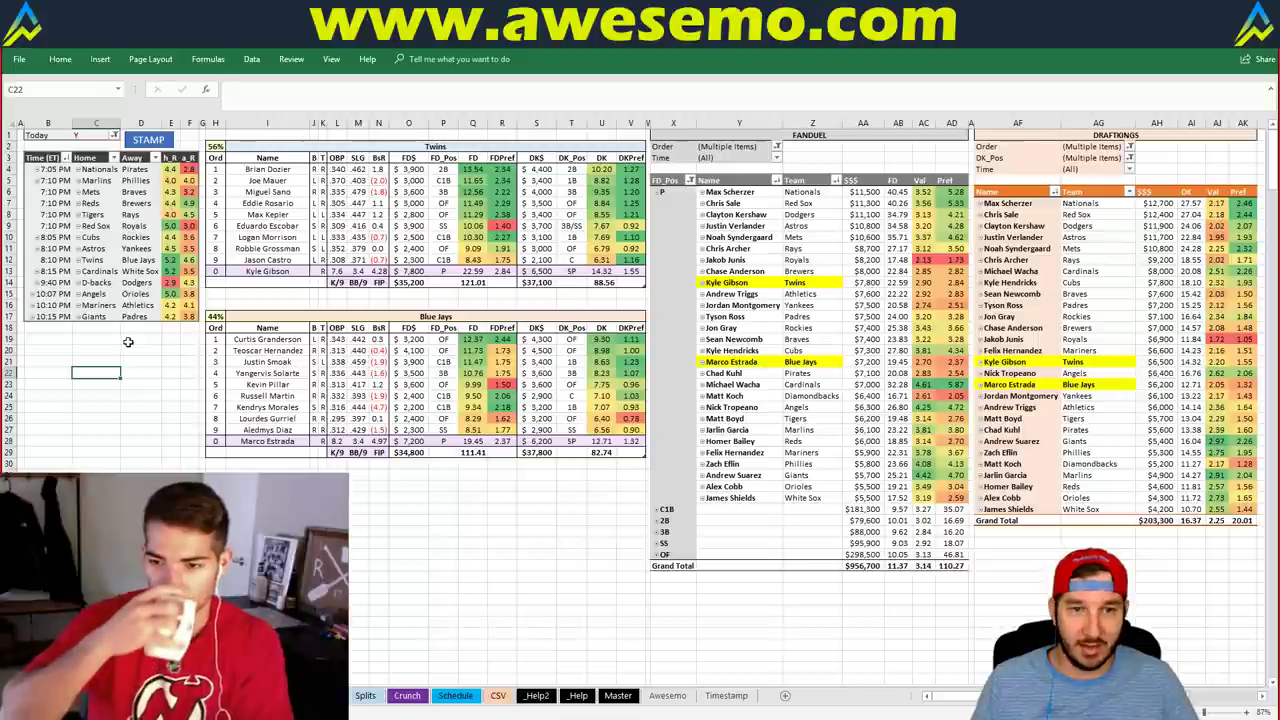
Step: Load the Nationals game by setting the home team heading of the matchup tables to Nationals, and stamp it
{"action": "left_click", "coordinate": [140, 340]}
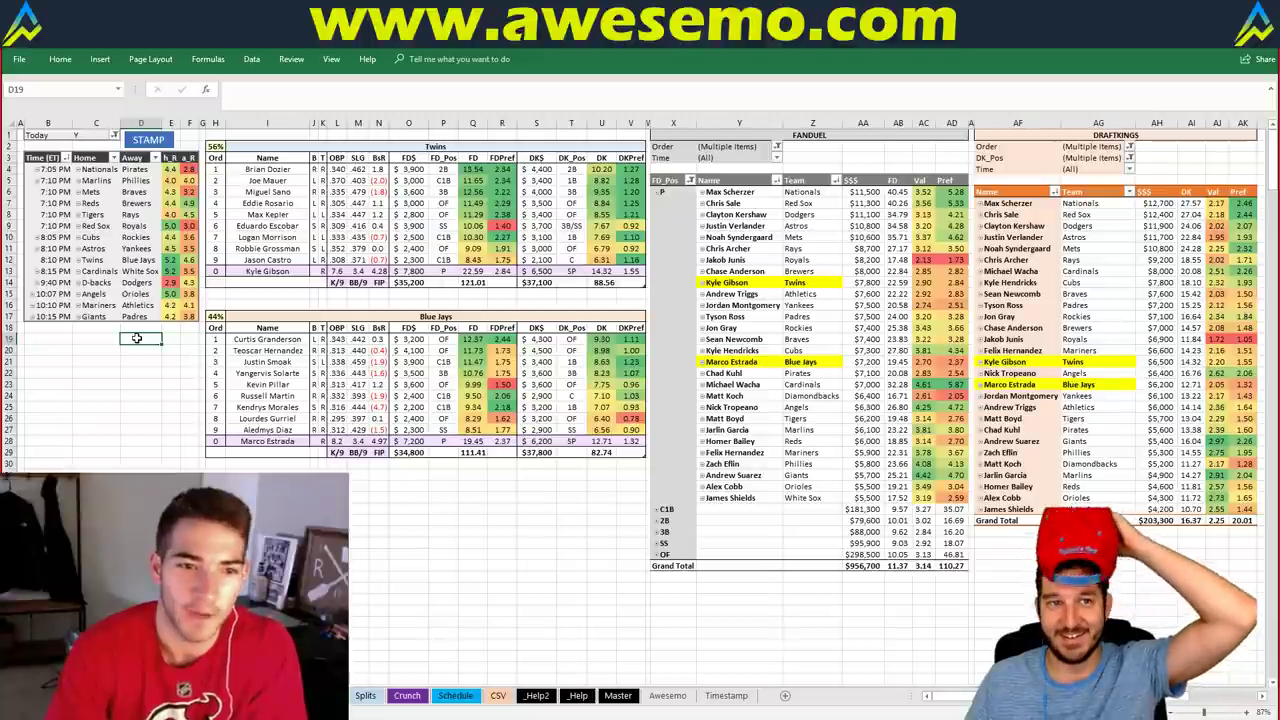
{"action": "left_click", "coordinate": [726, 695]}
{"action": "left_click", "coordinate": [365, 695]}
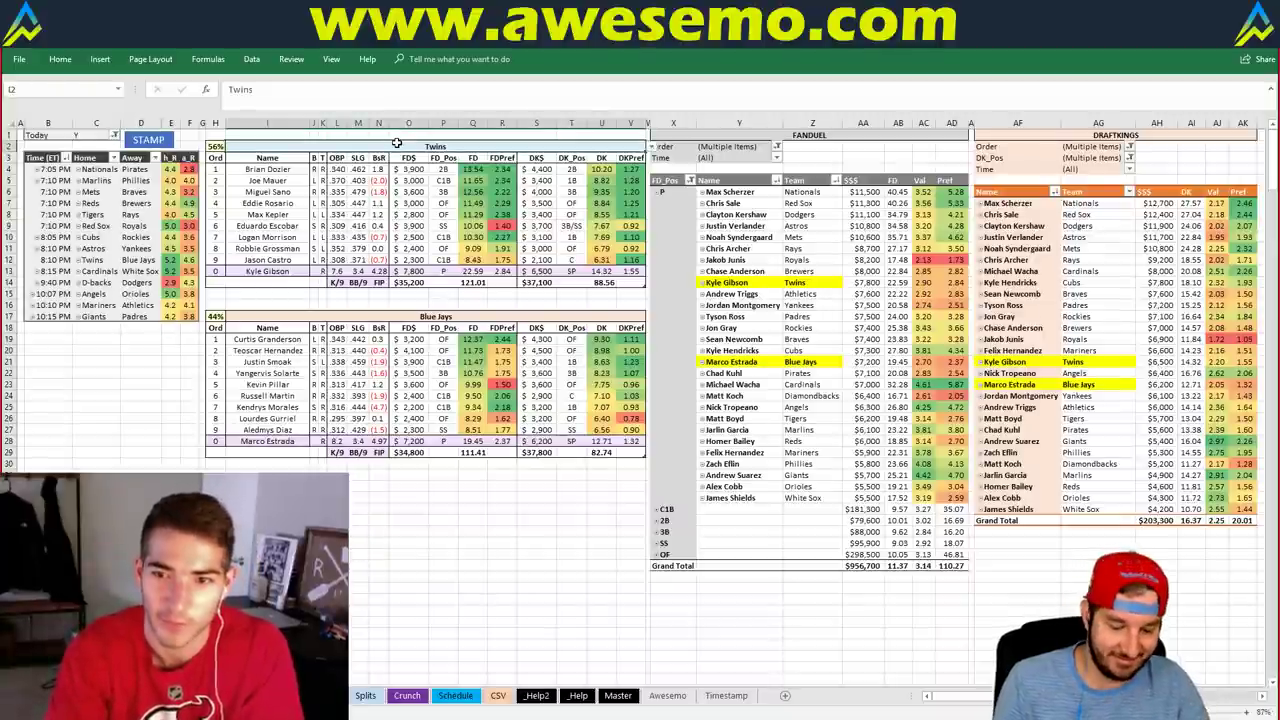
{"action": "type", "text": "Nationals"}
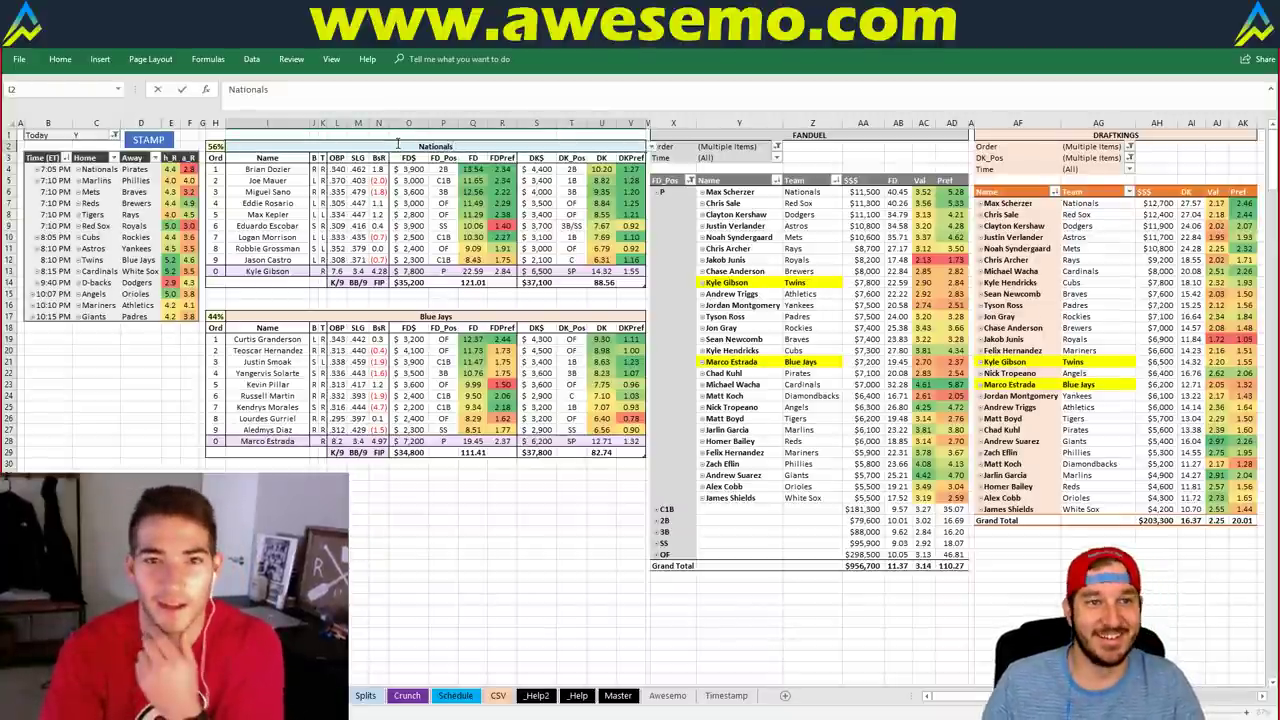
{"action": "key", "text": "Return"}
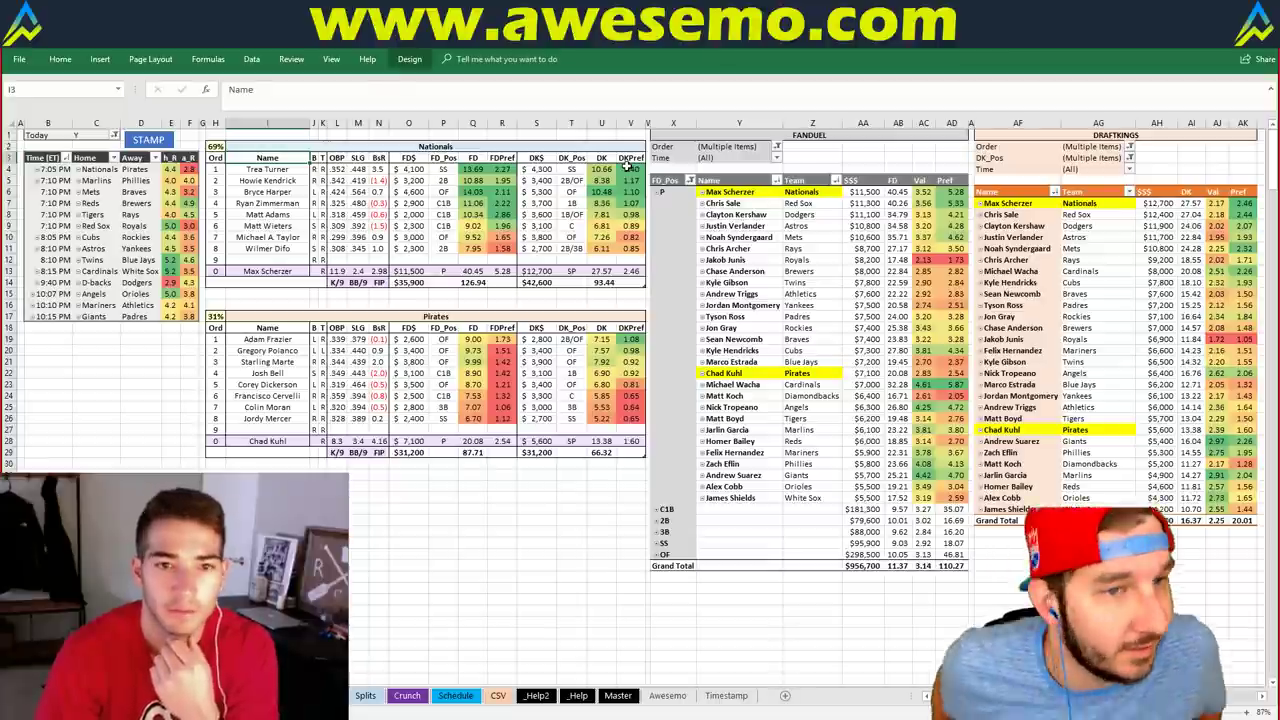
{"action": "left_click", "coordinate": [148, 140]}
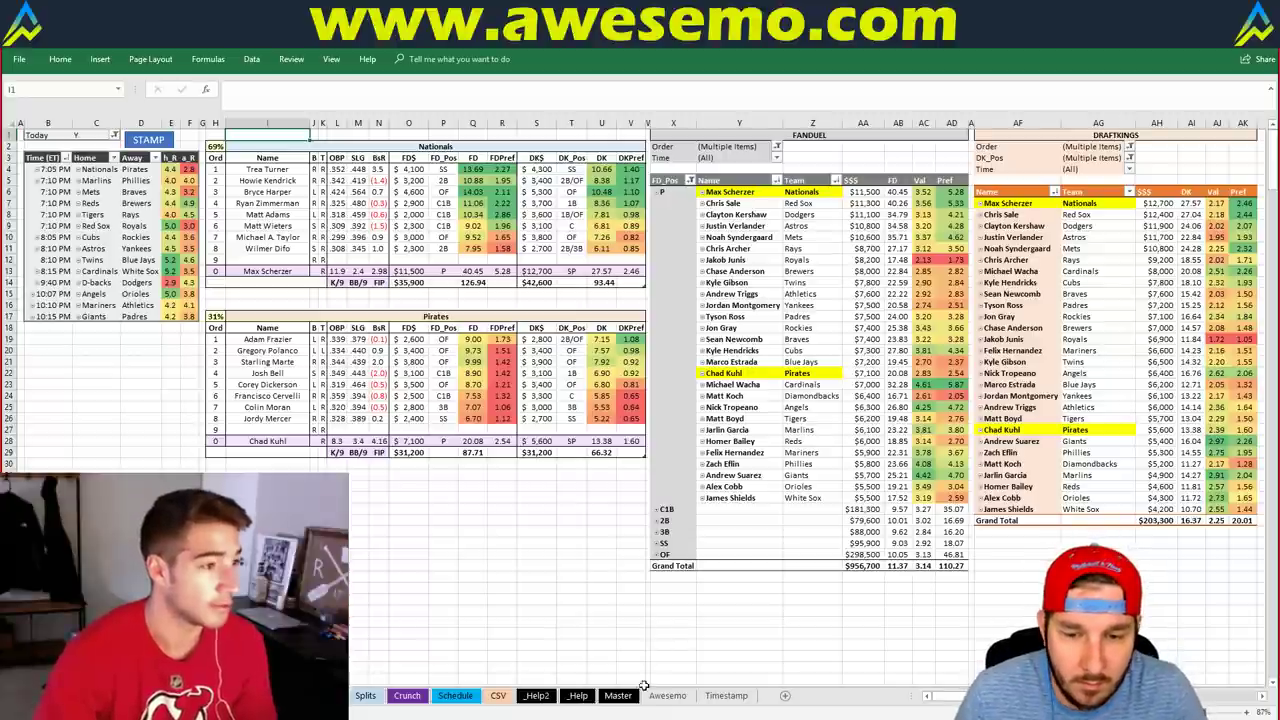
Step: Look up "matt adams" in the FanDuel Nickname column of the CSV sheet, and return to the matchup sheet
{"action": "left_click", "coordinate": [497, 696]}
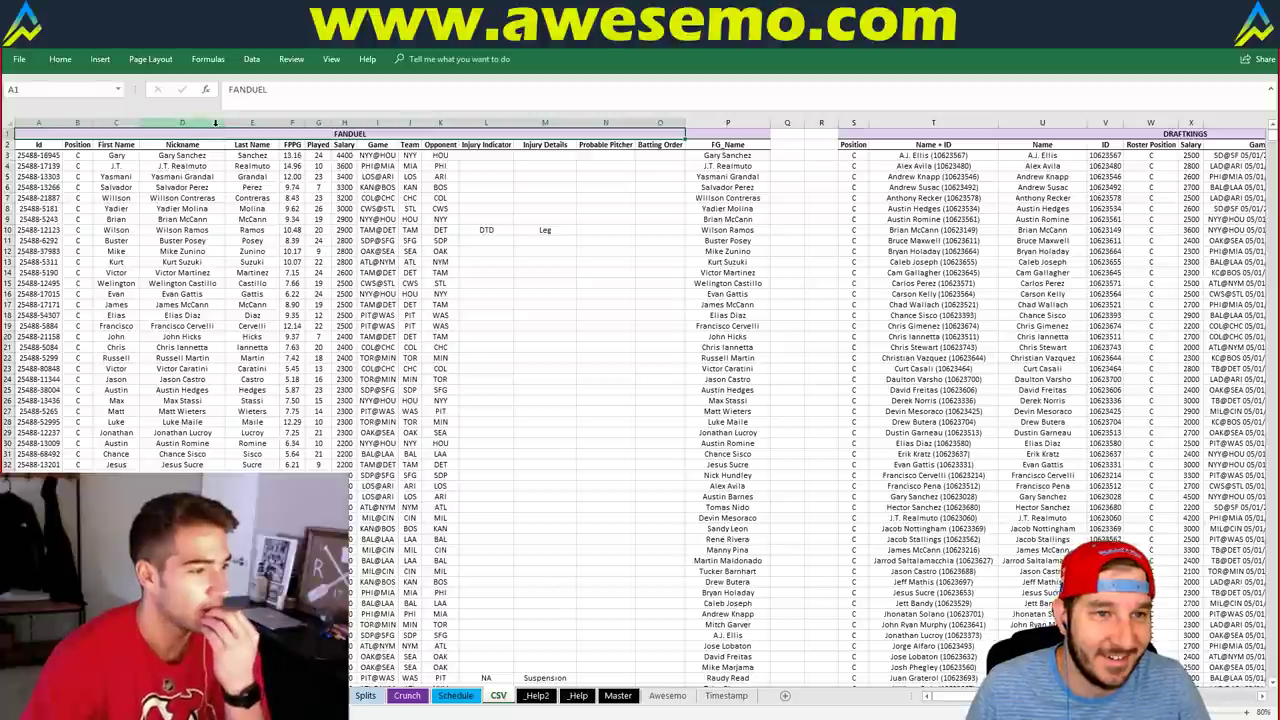
{"action": "left_click", "coordinate": [215, 122]}
{"action": "key", "text": "ctrl+f"}
{"action": "type", "text": "matt adams"}
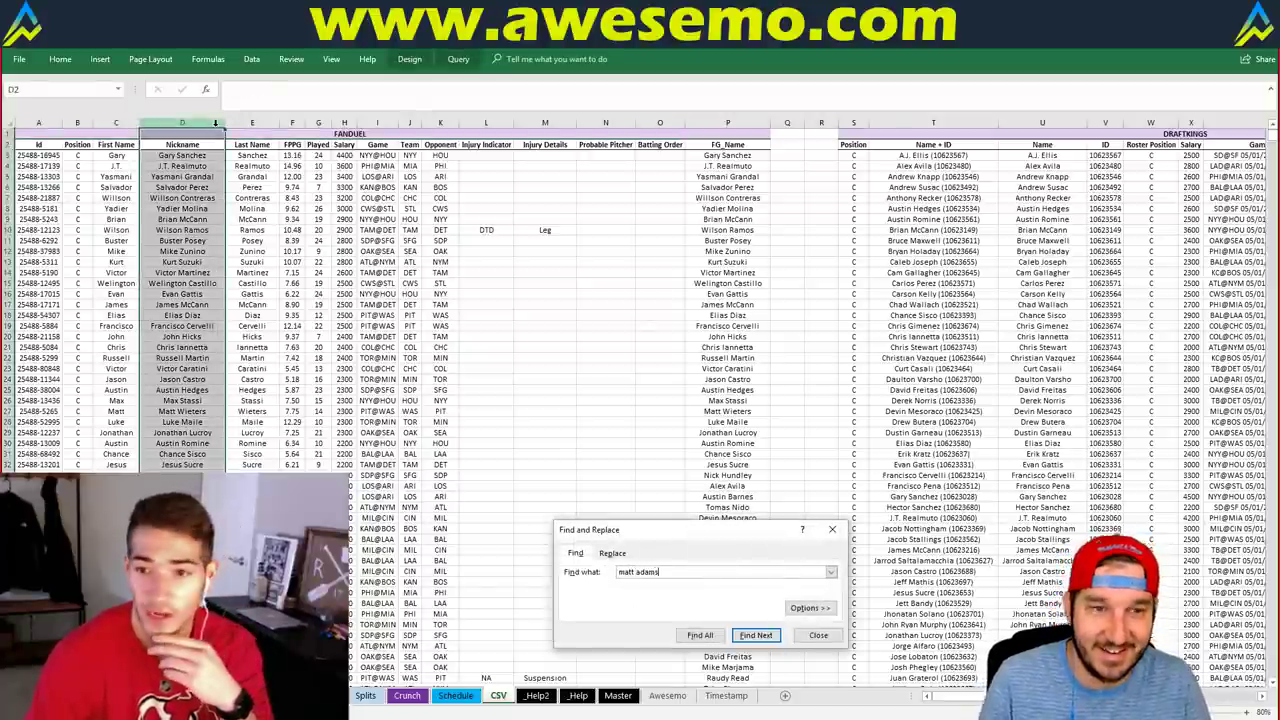
{"action": "key", "text": "Return"}
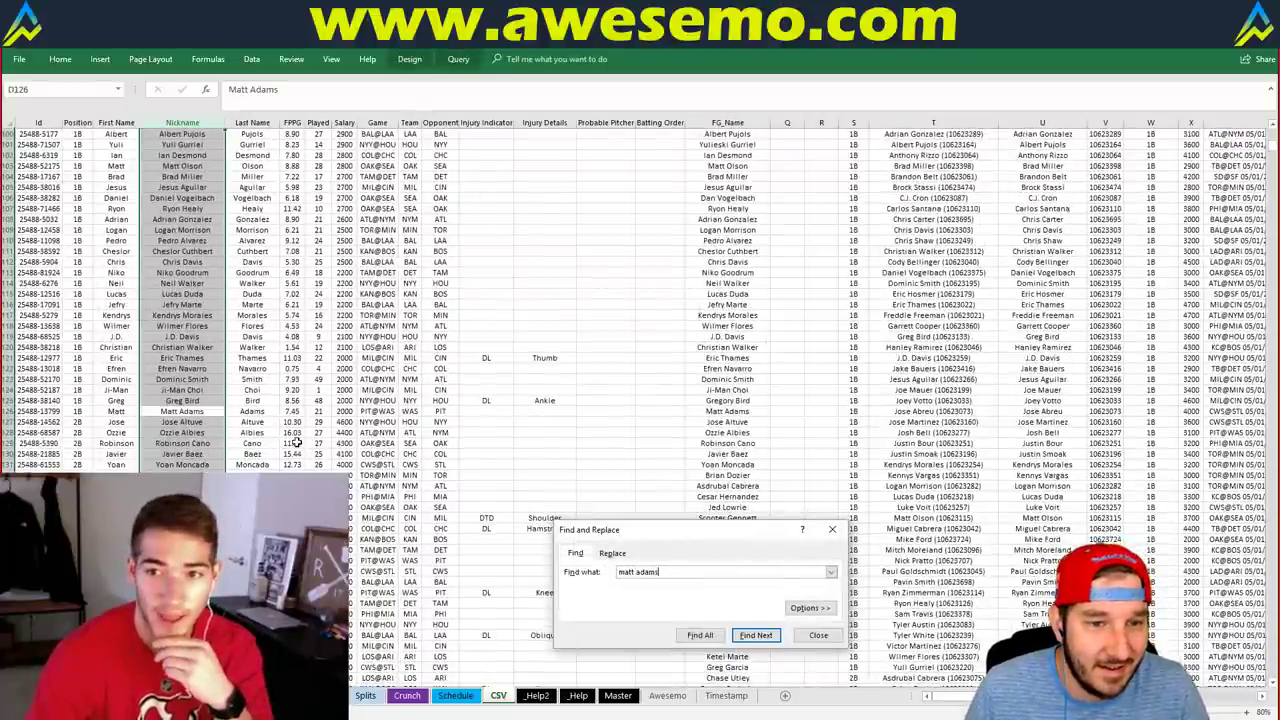
{"action": "key", "text": "Escape"}
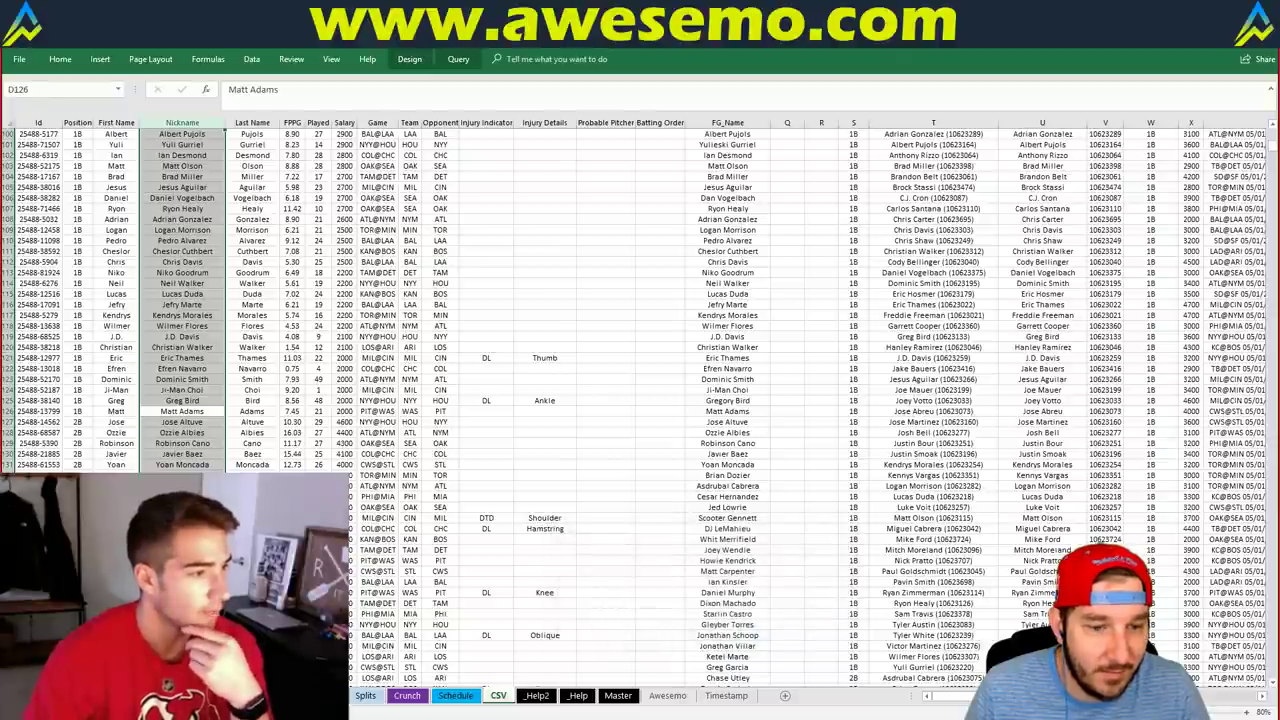
{"action": "key", "text": "ctrl+Page_Up"}
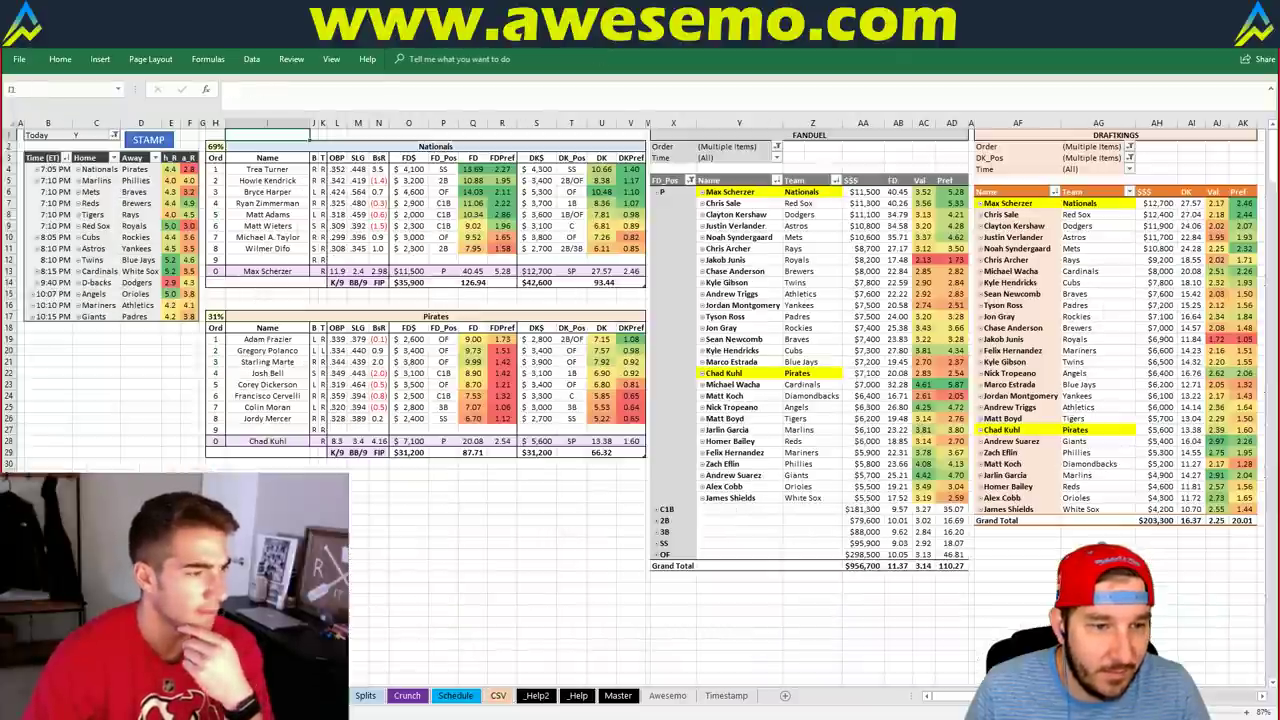
Step: Switch the matchup tables to the Marlins game by setting the home team heading to Marlins
{"action": "left_click", "coordinate": [150, 376]}
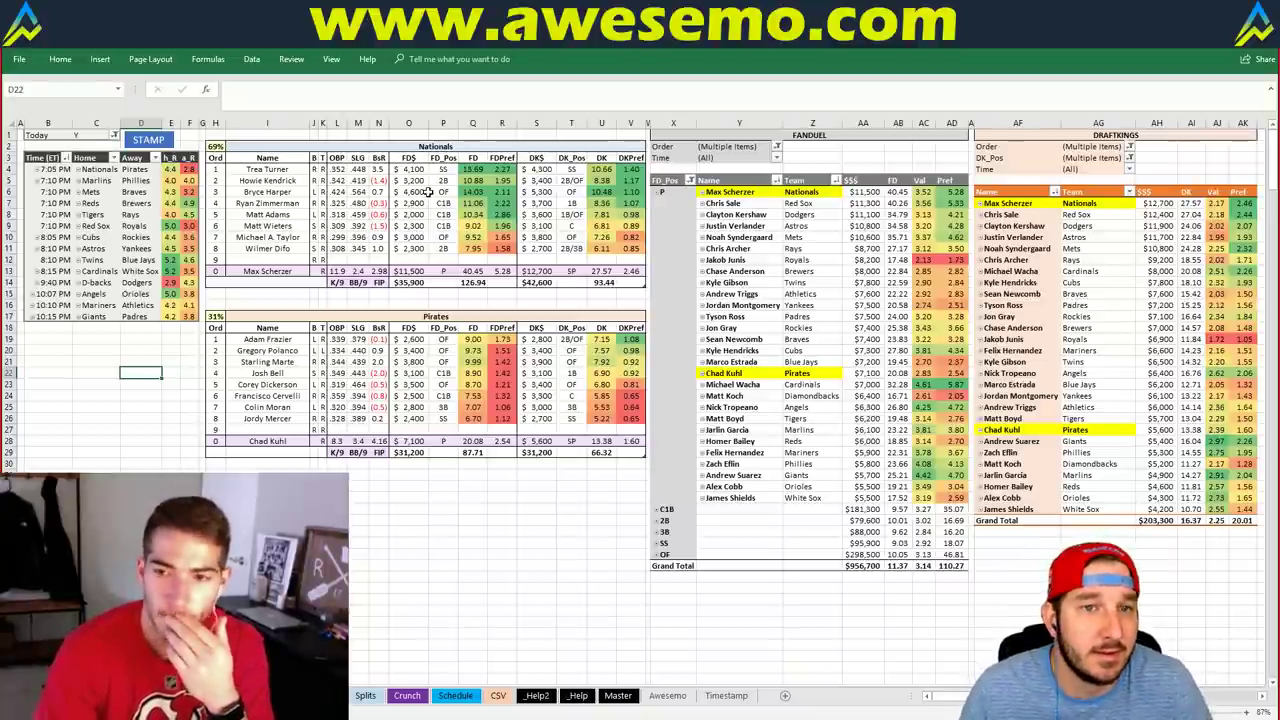
{"action": "left_click", "coordinate": [395, 148]}
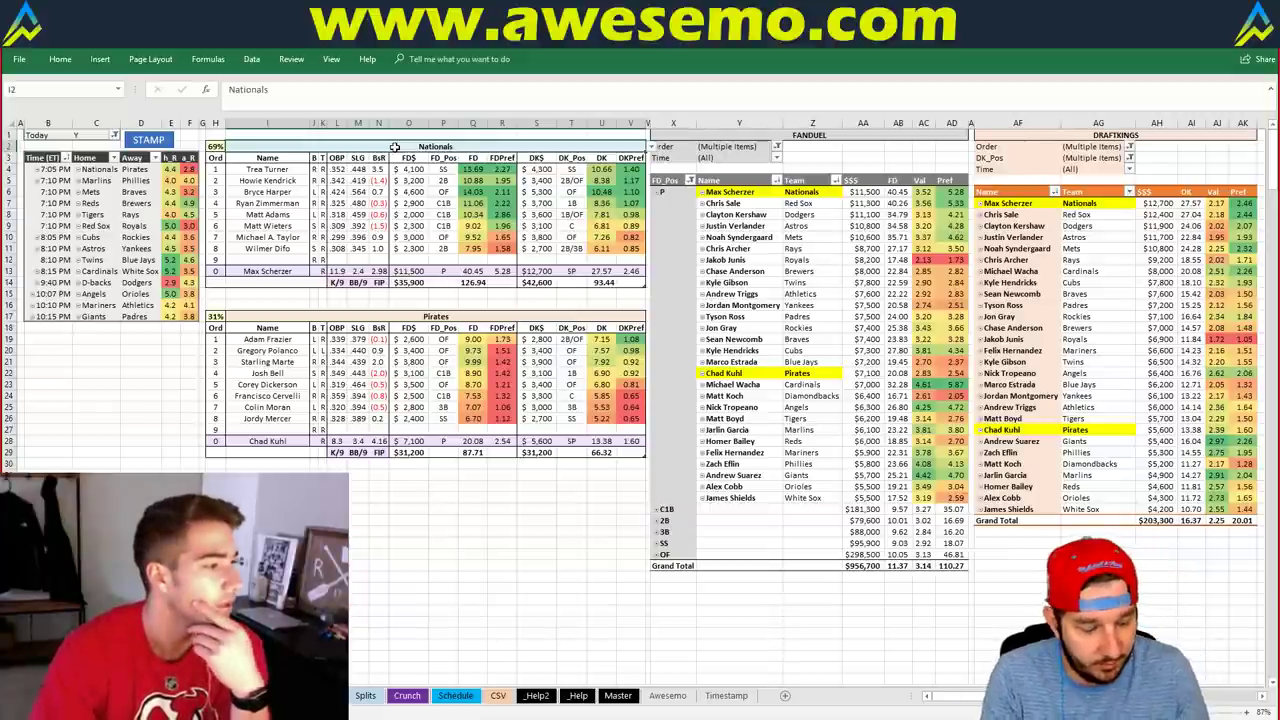
{"action": "type", "text": "Marlins"}
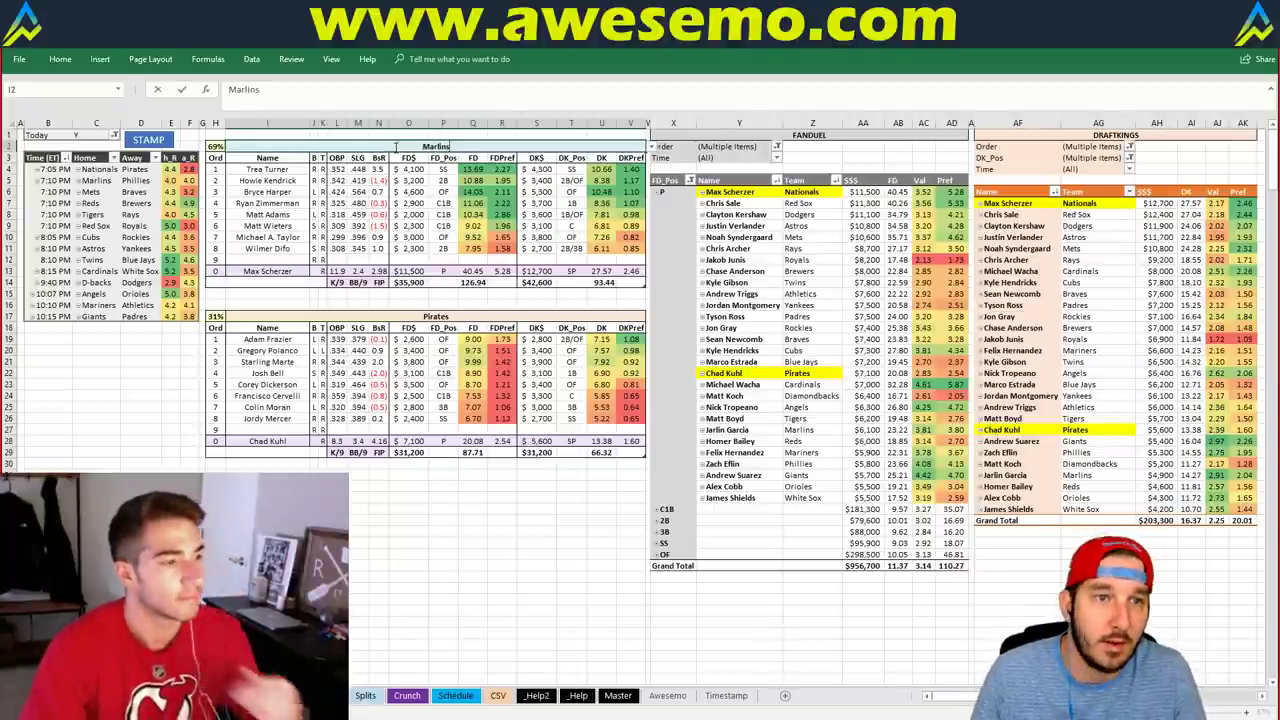
{"action": "key", "text": "Return"}
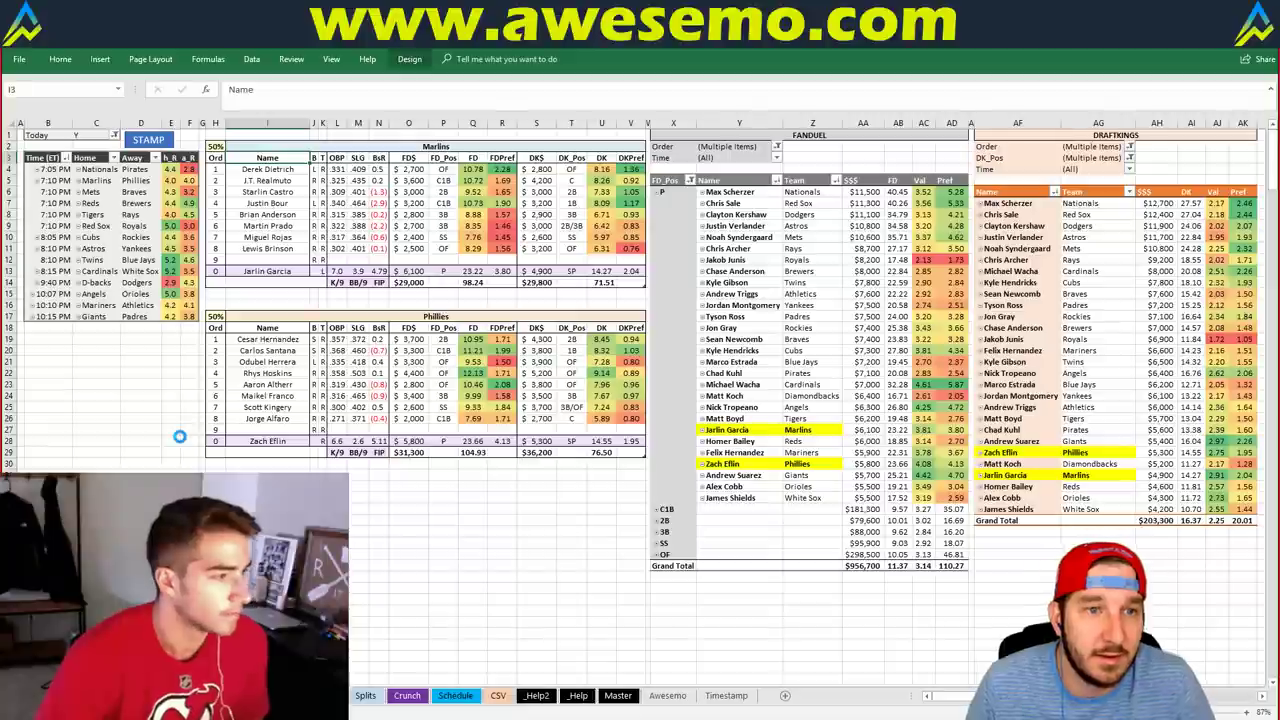
{"action": "key", "text": "Up"}
{"action": "key", "text": "Up"}
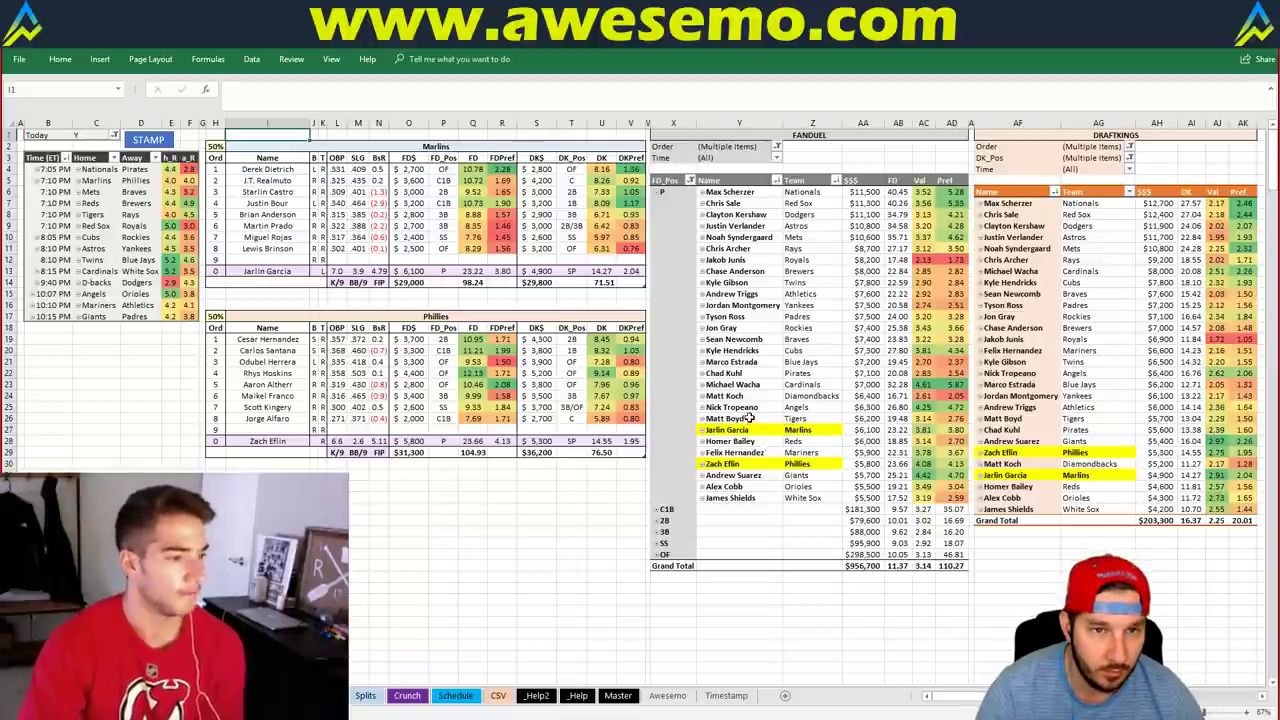
Step: Change the home team heading to Mets to load their matchup, and stamp it
{"action": "left_click", "coordinate": [426, 146]}
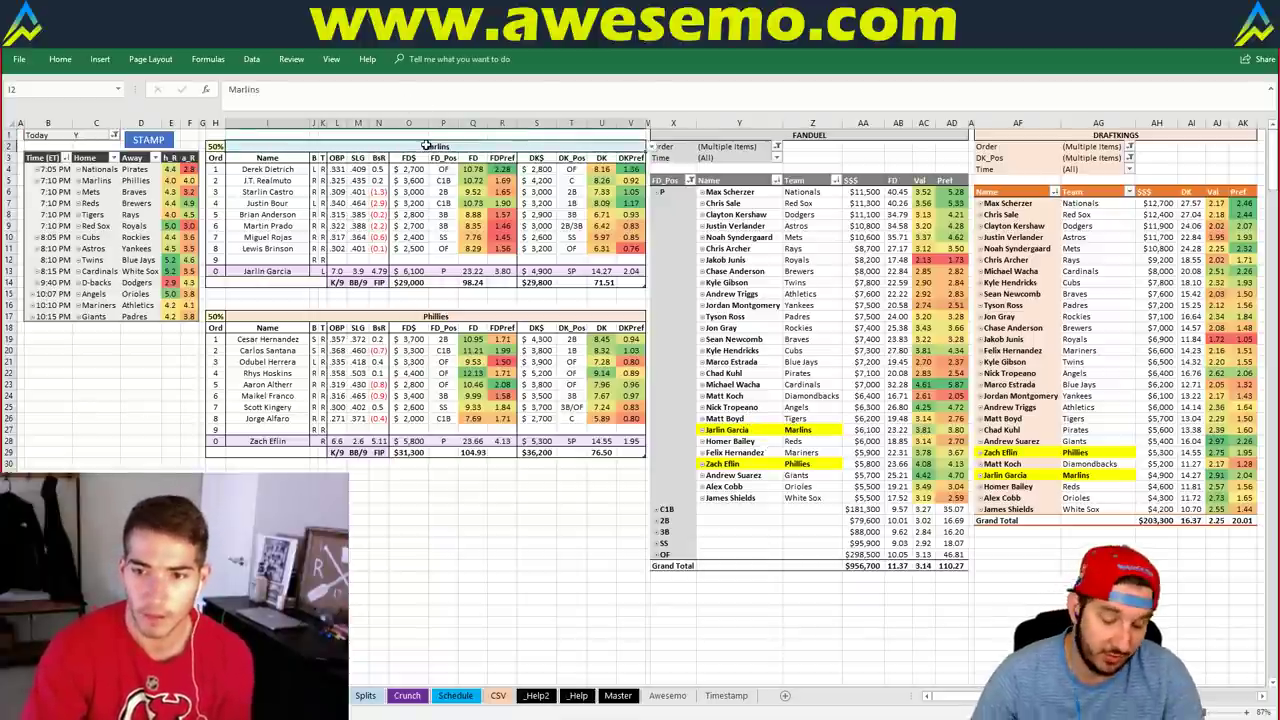
{"action": "type", "text": "Mets"}
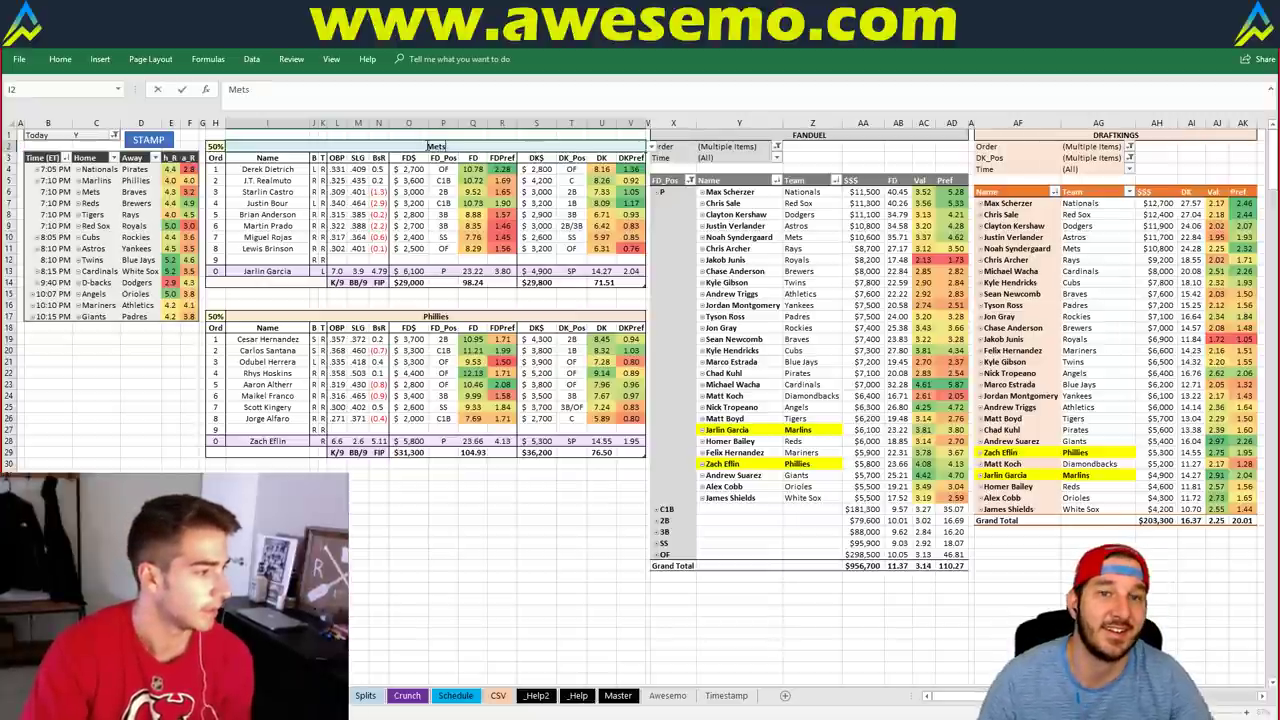
{"action": "key", "text": "Return"}
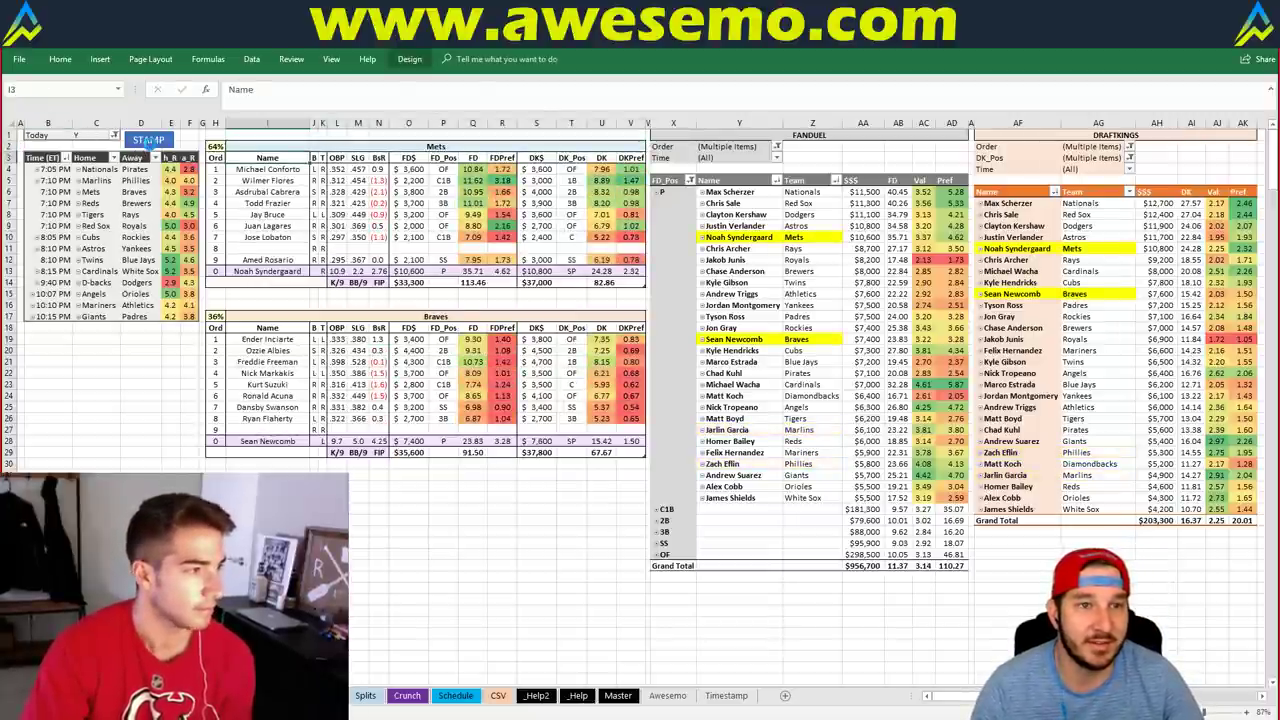
{"action": "left_click", "coordinate": [148, 141]}
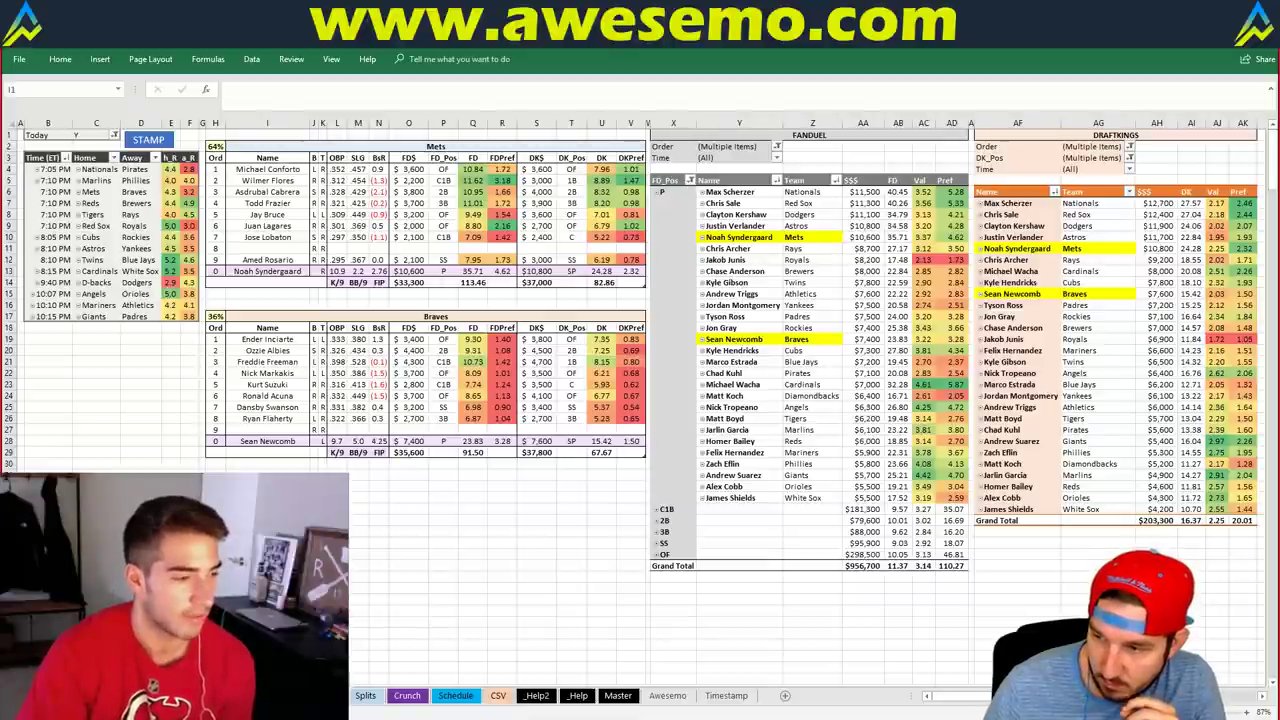
{"action": "left_click", "coordinate": [94, 374]}
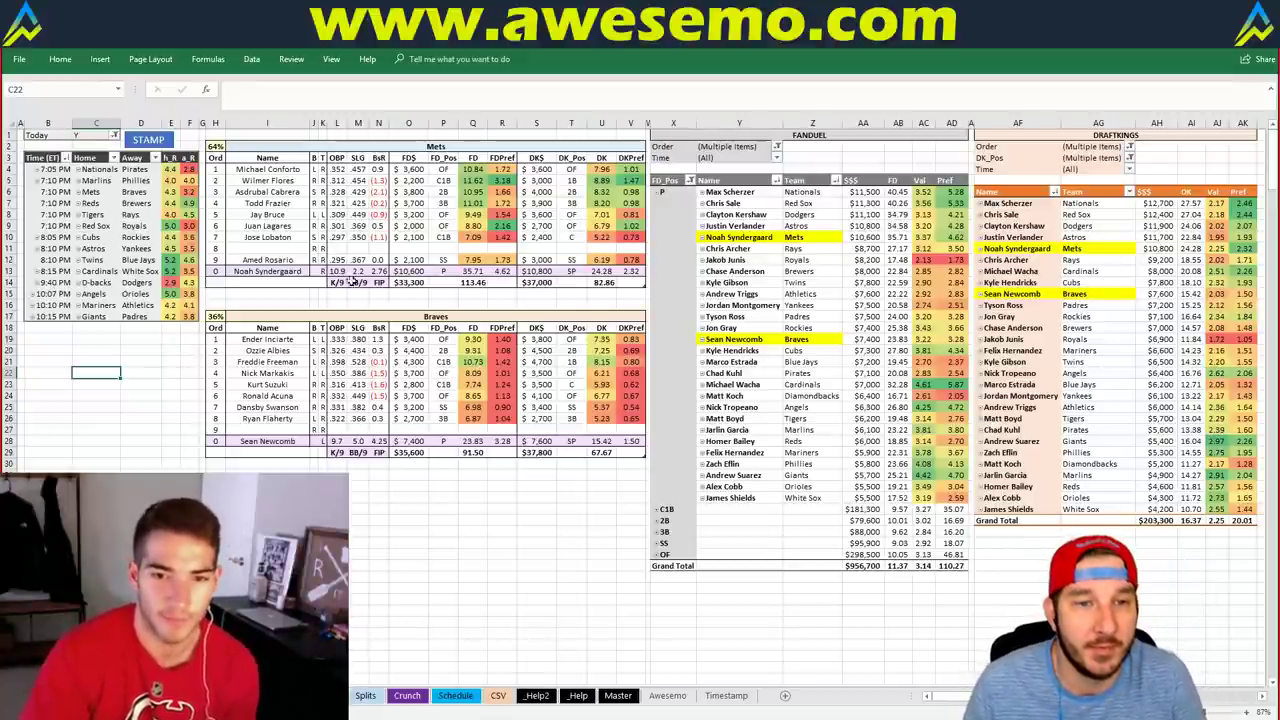
{"action": "left_click", "coordinate": [312, 305]}
{"action": "left_click", "coordinate": [322, 292]}
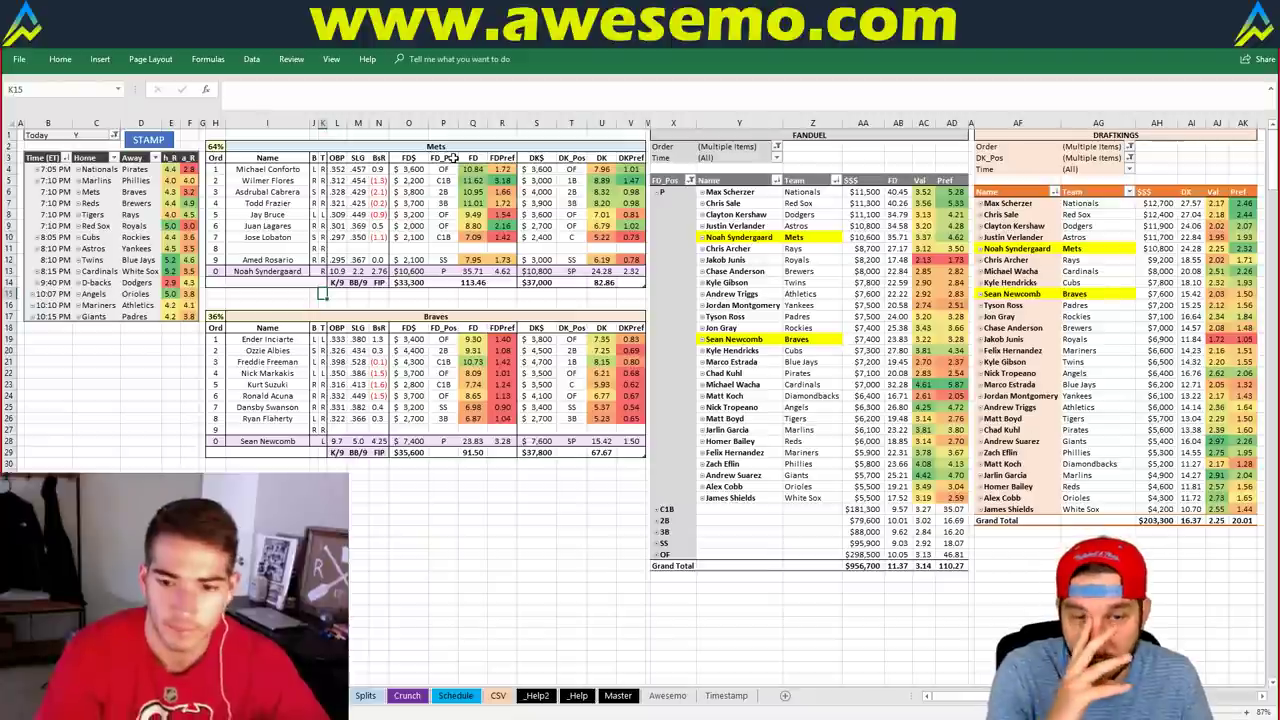
{"action": "left_click", "coordinate": [876, 158]}
{"action": "left_click", "coordinate": [810, 157]}
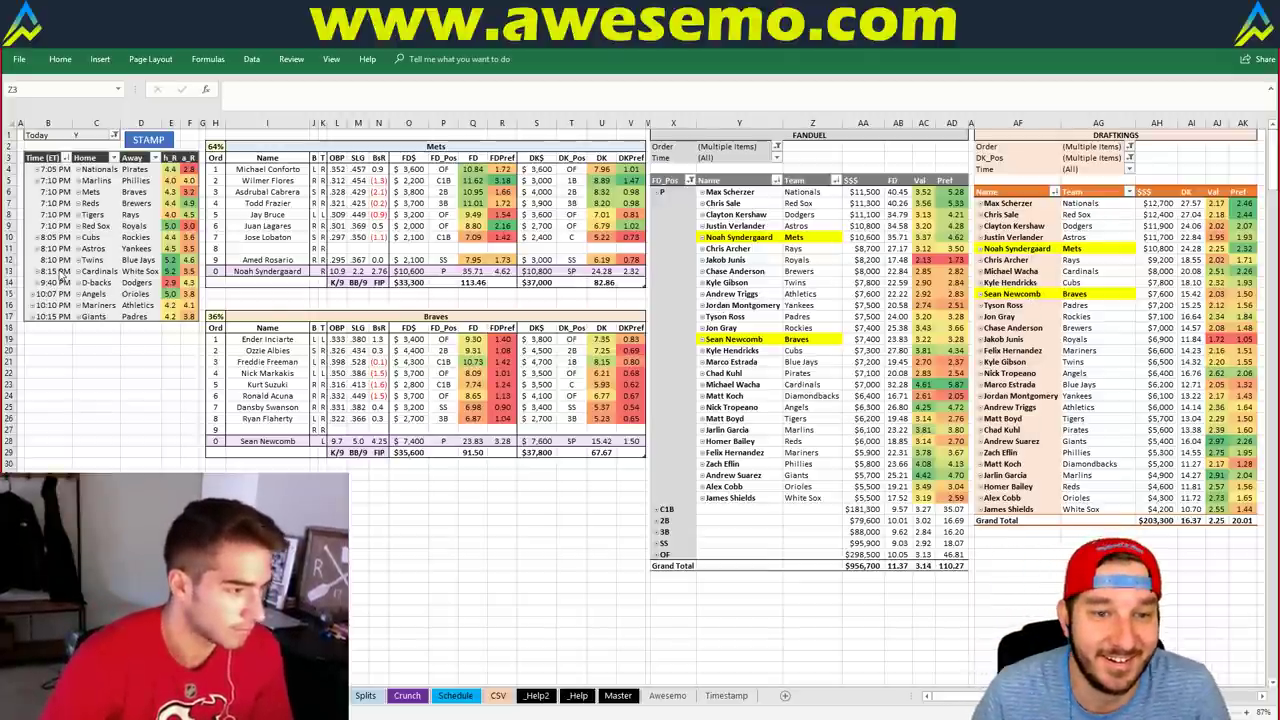
{"action": "left_click", "coordinate": [81, 336]}
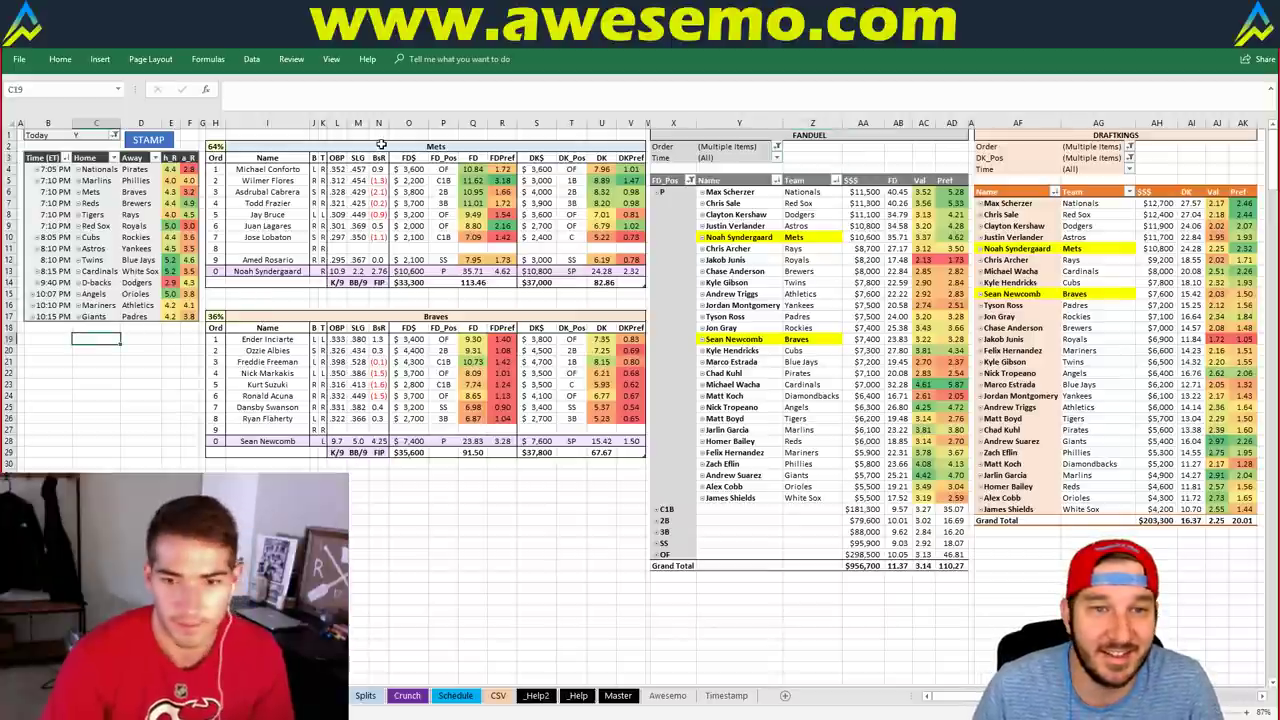
Step: Bring up the Reds game in the matchup tables by setting the home team heading to Reds
{"action": "left_click", "coordinate": [378, 145]}
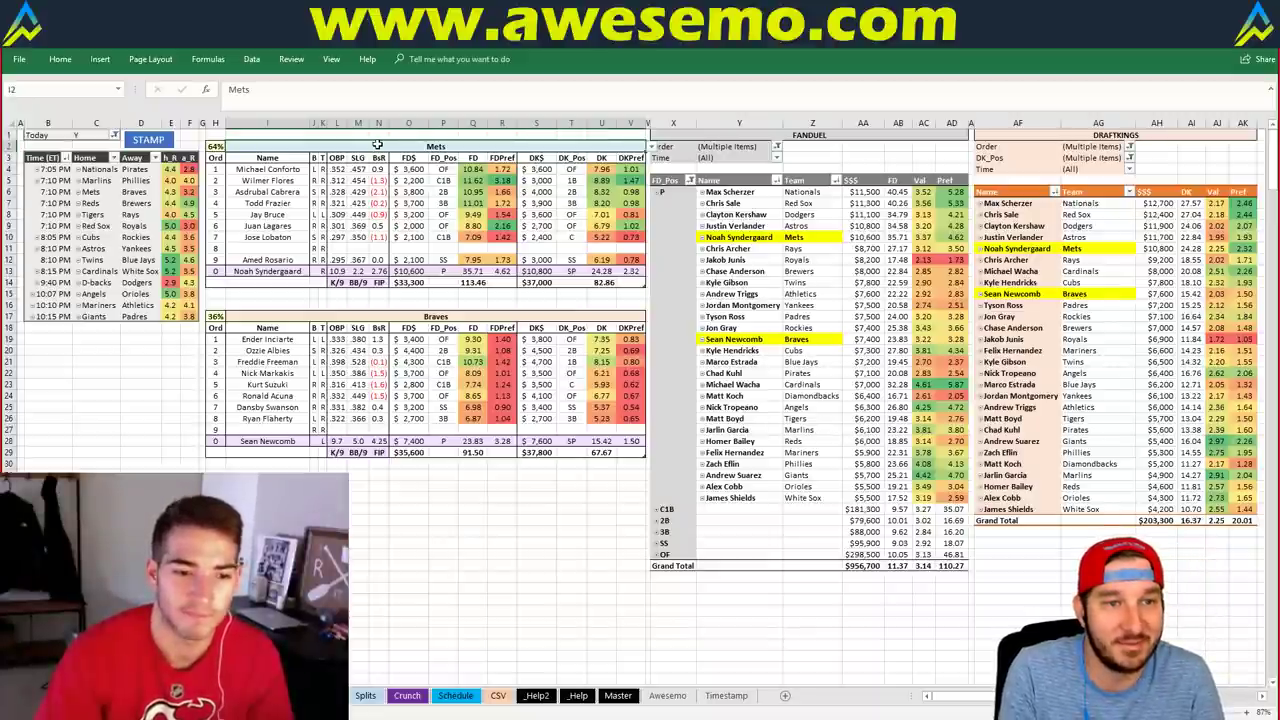
{"action": "type", "text": "Reds"}
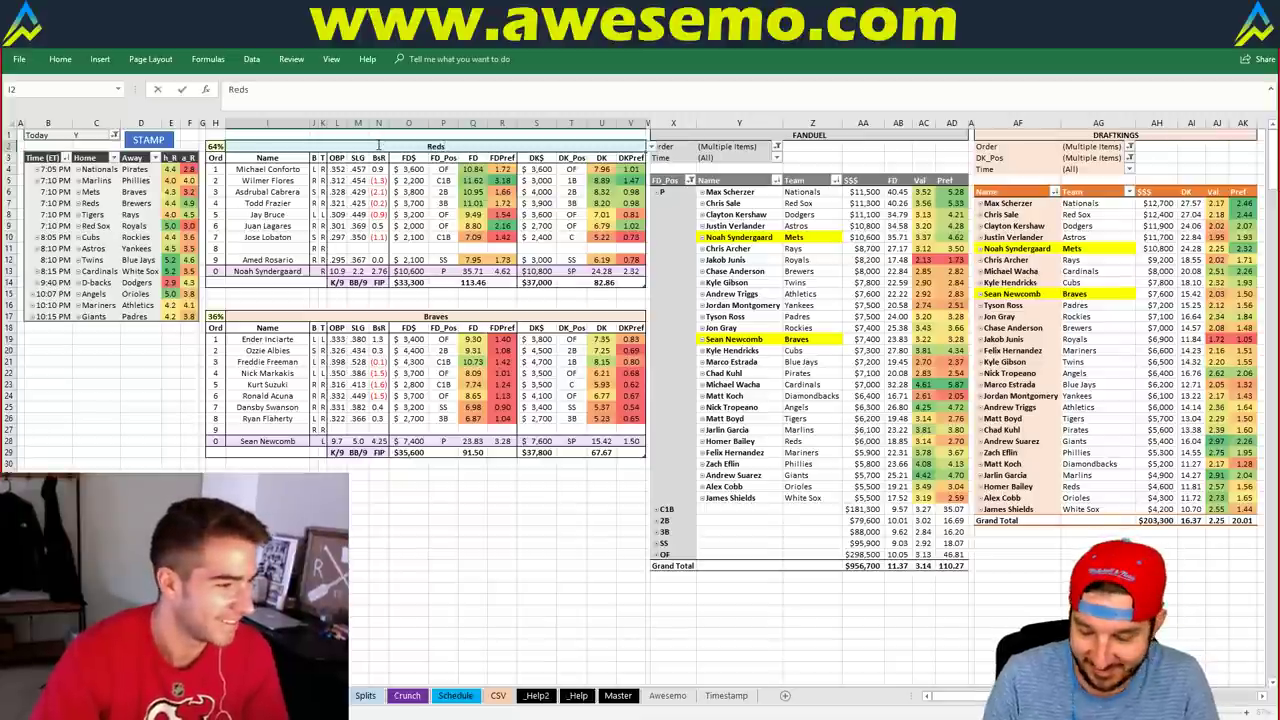
{"action": "key", "text": "Return"}
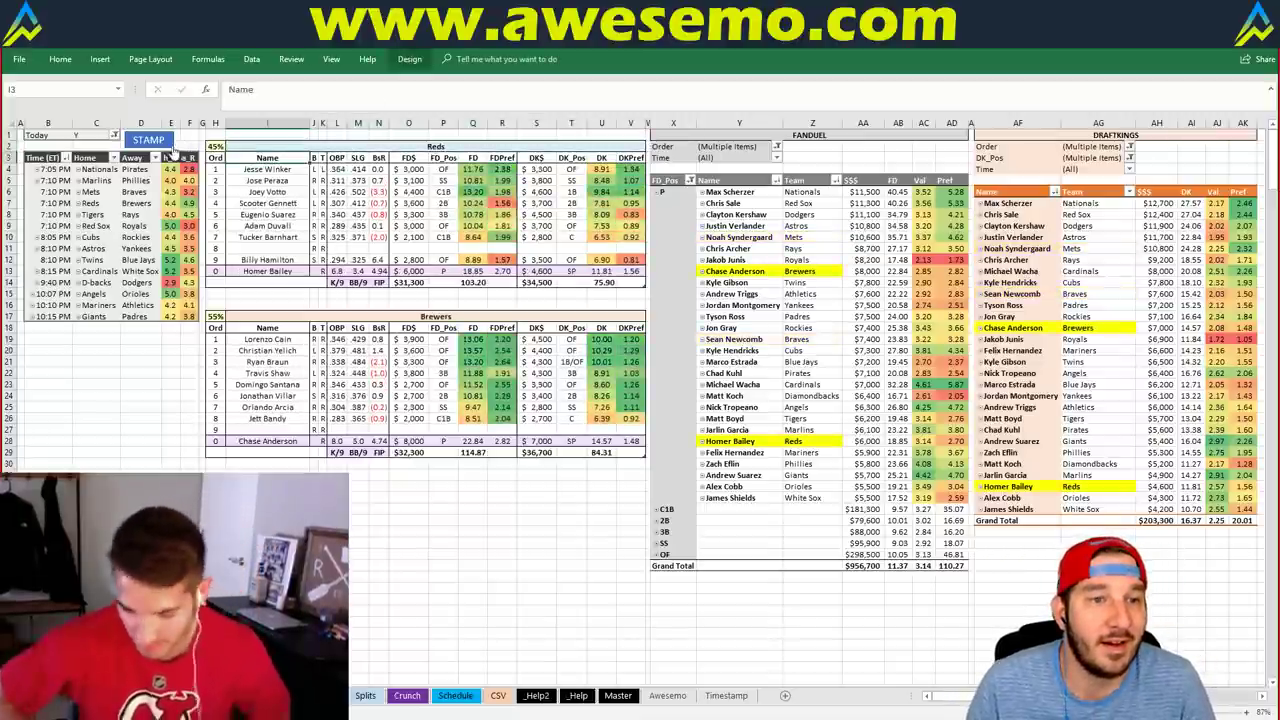
{"action": "key", "text": "Up"}
{"action": "key", "text": "Up"}
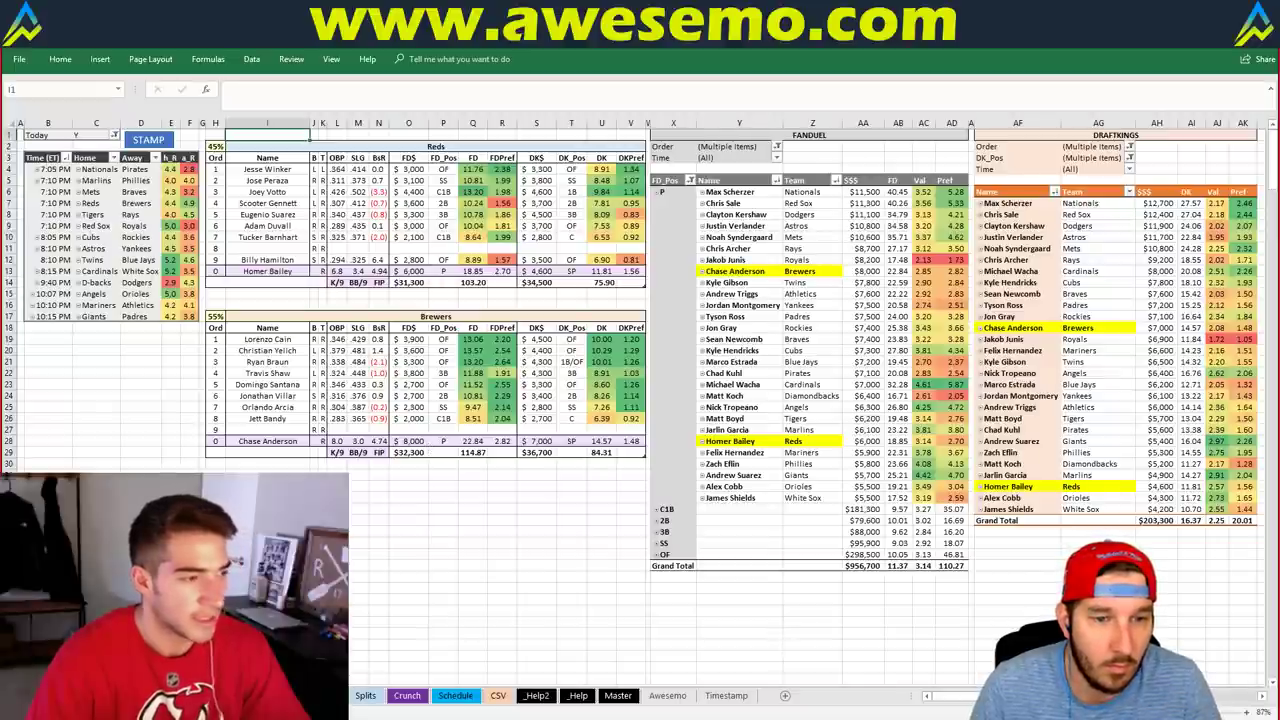
Step: In the player projections sheet, set the batting order of the Brewers' Jonathan Villar to 7 and Orlando Arcia to 8
{"action": "key", "text": "ctrl+Page_Up"}
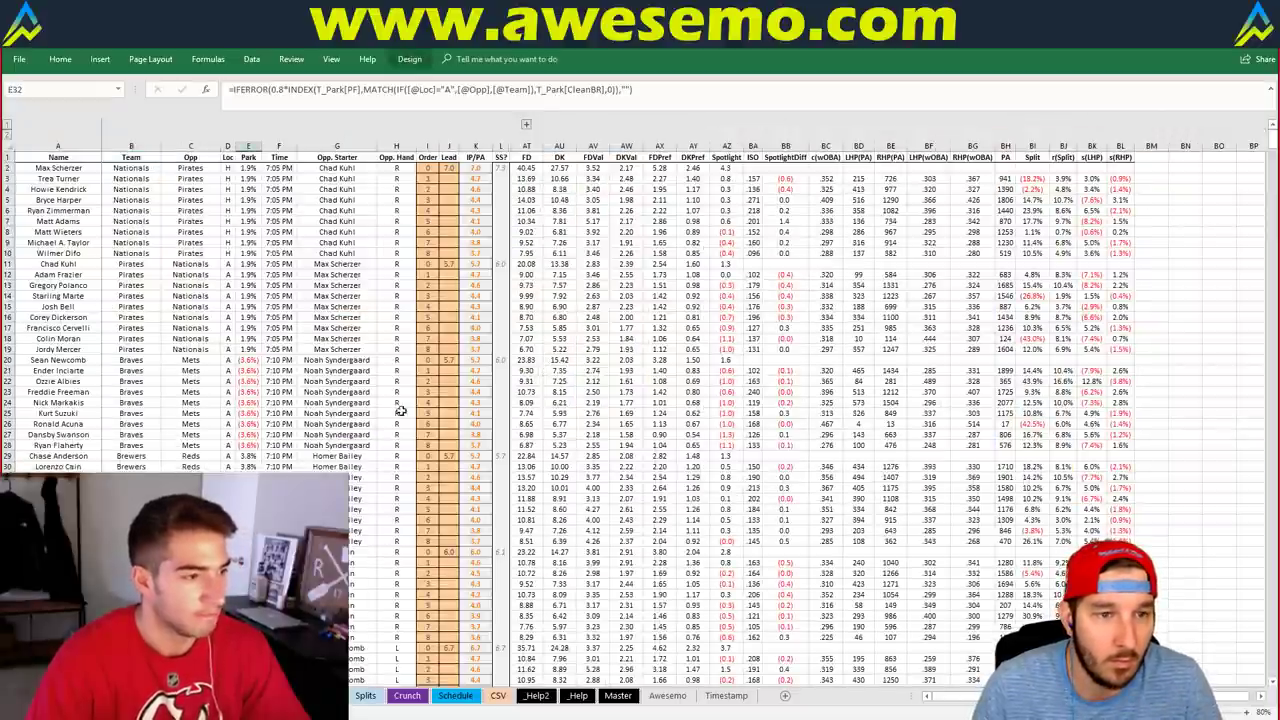
{"action": "left_click", "coordinate": [424, 524]}
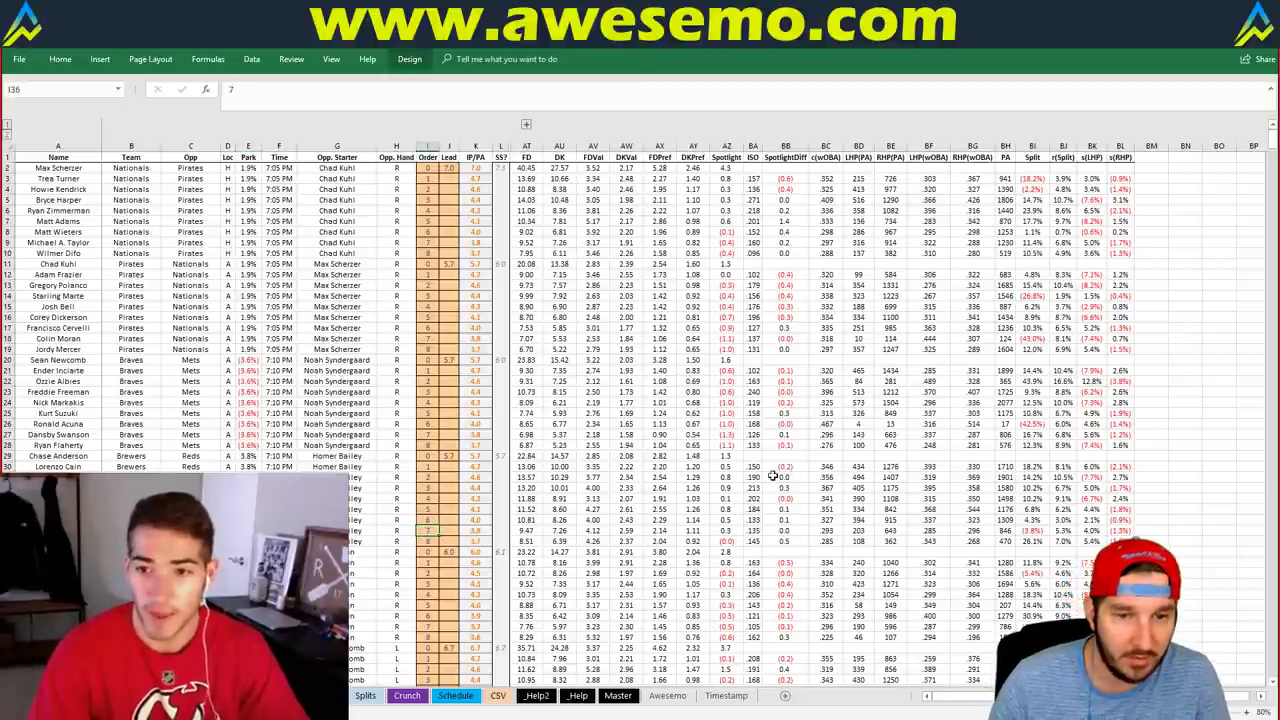
{"action": "key", "text": "Up"}
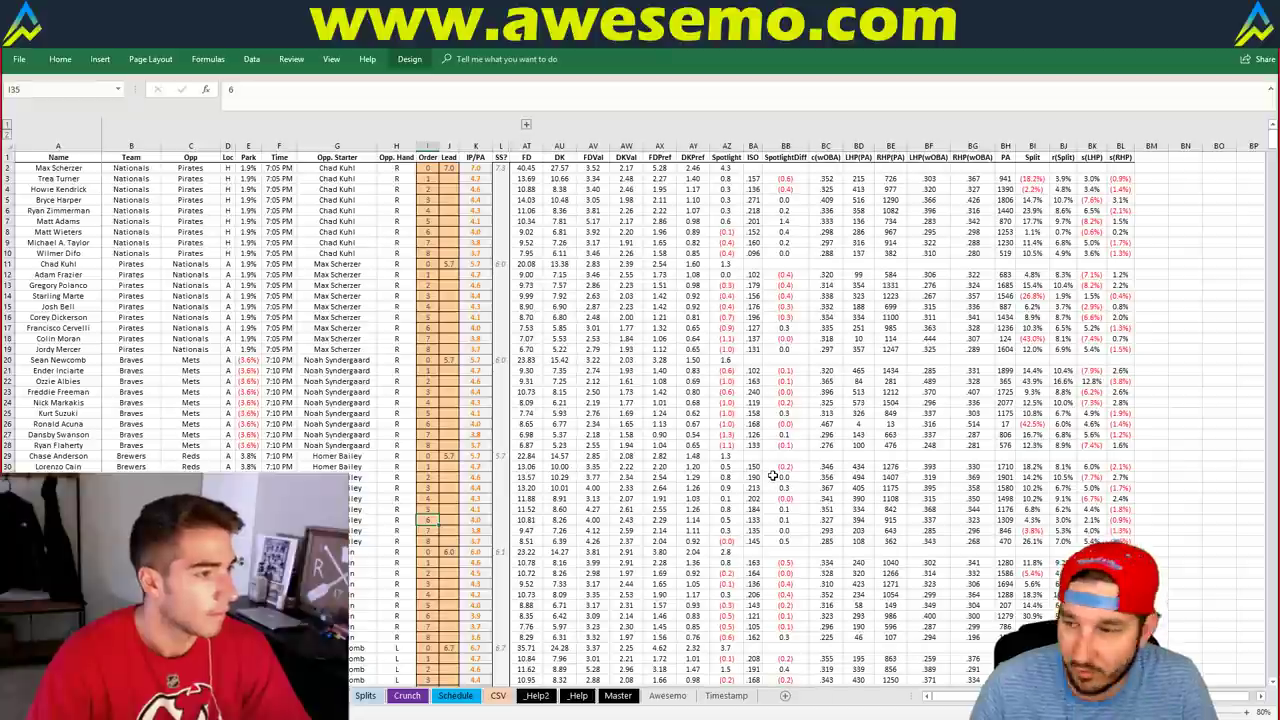
{"action": "type", "text": "7"}
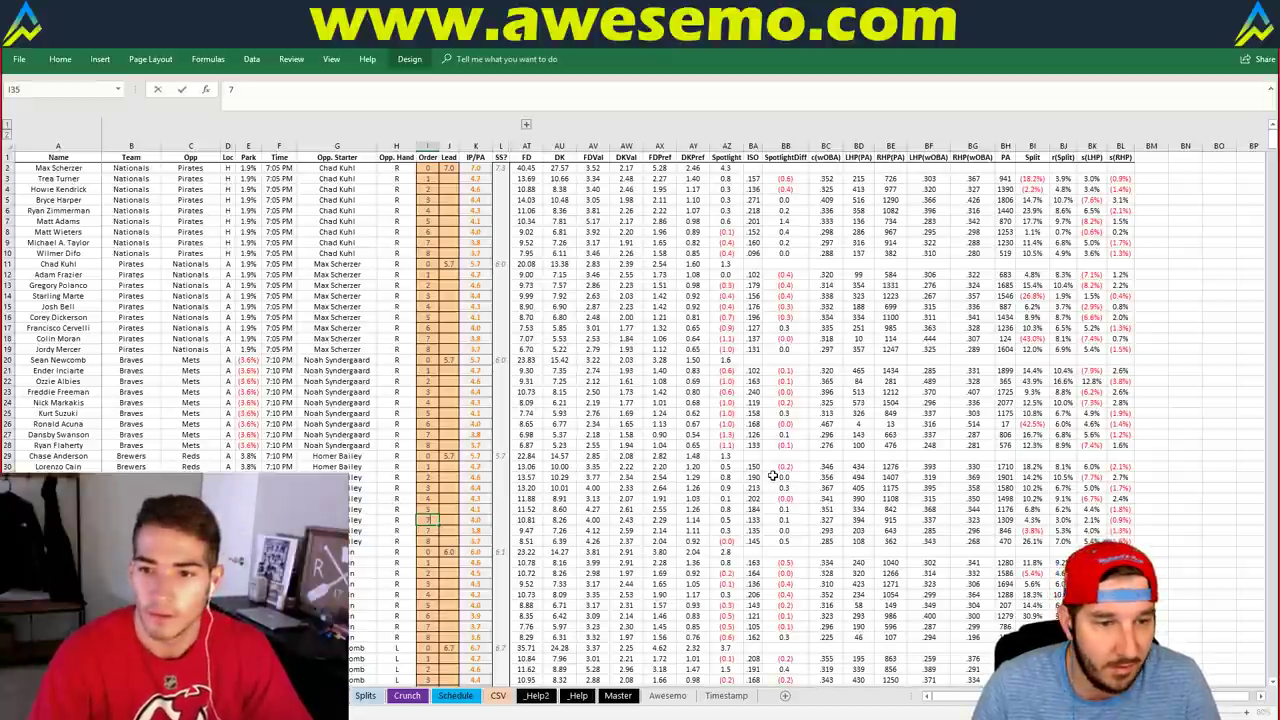
{"action": "key", "text": "Return"}
{"action": "key", "text": "Return"}
{"action": "key", "text": "Up"}
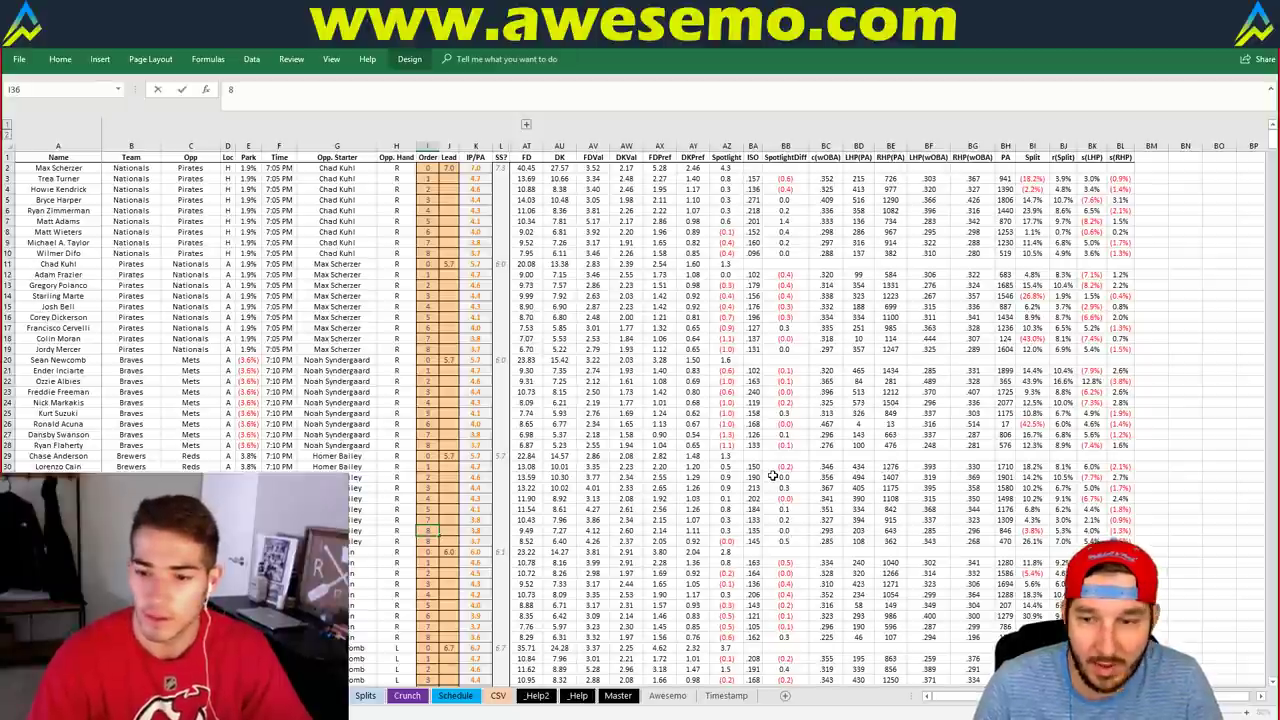
{"action": "key", "text": "Return"}
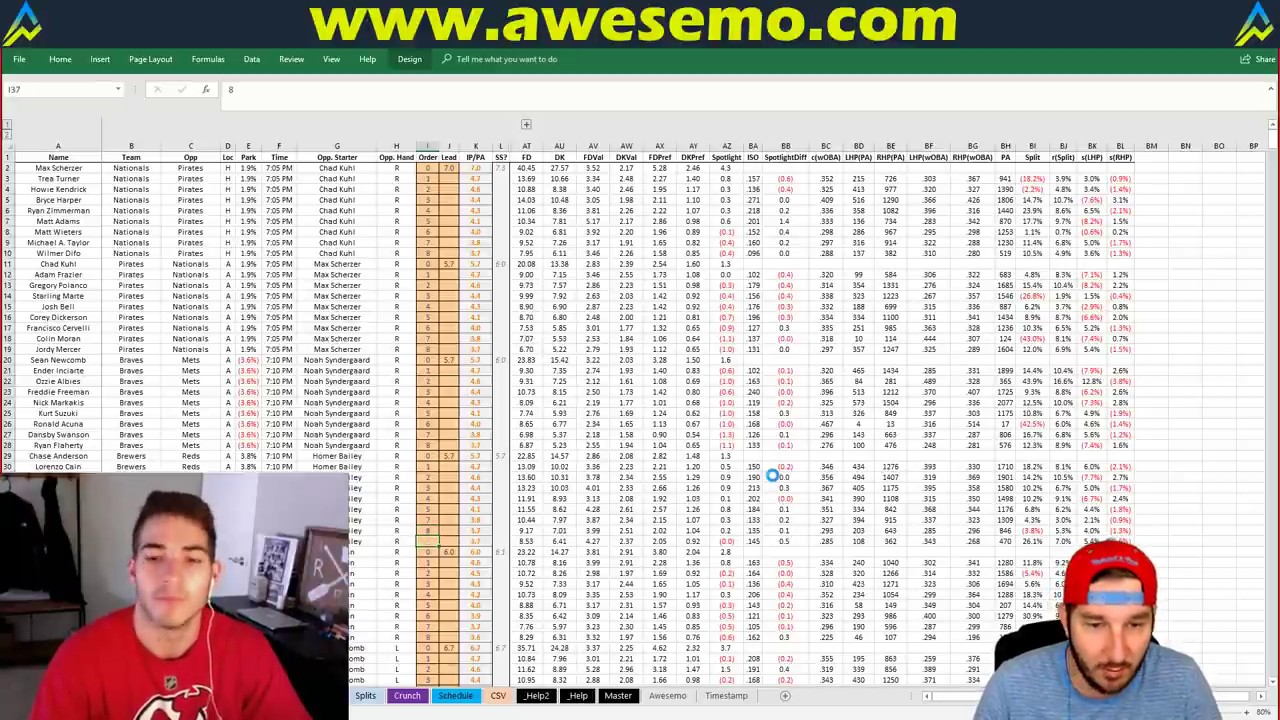
Step: Find the Brewers' Manny Pina in the player projections sheet, set his batting order to 6, and return to the matchup sheet
{"action": "key", "text": "ctrl+f"}
{"action": "type", "text": "pina"}
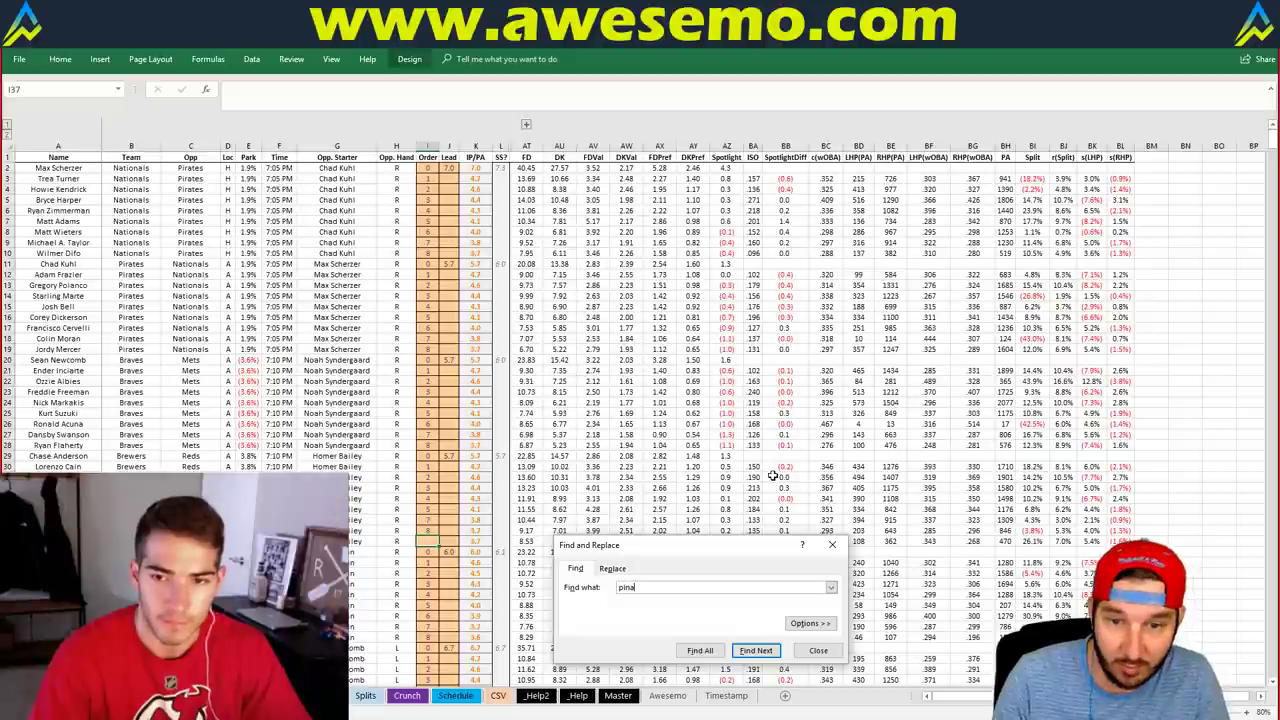
{"action": "key", "text": "Return"}
{"action": "key", "text": "Escape"}
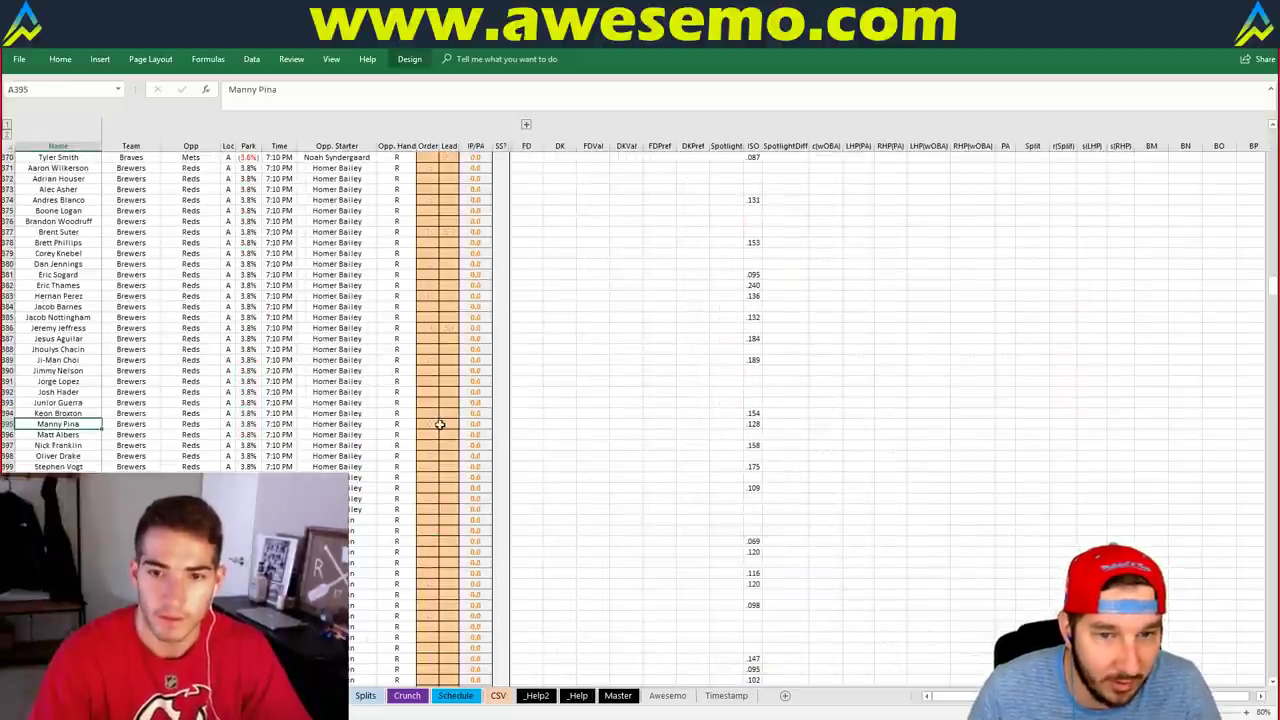
{"action": "left_click", "coordinate": [433, 424]}
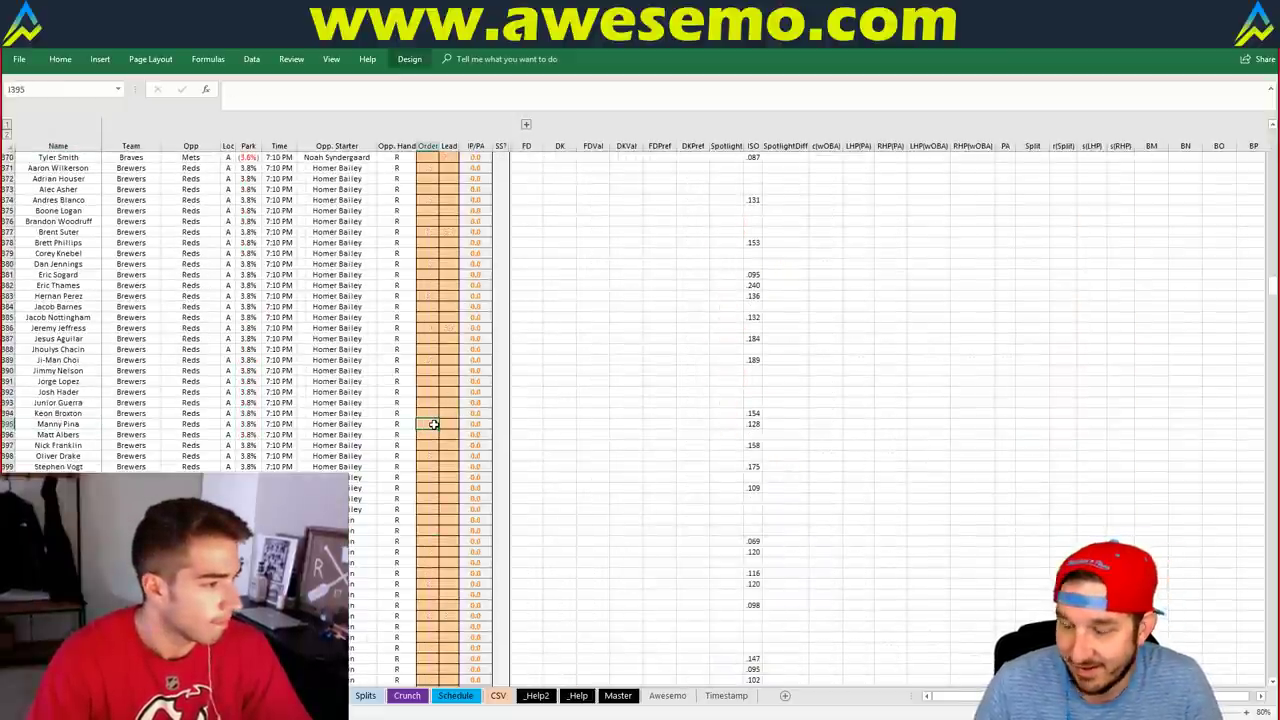
{"action": "type", "text": "6"}
{"action": "key", "text": "Return"}
{"action": "key", "text": "ctrl+Page_Up"}
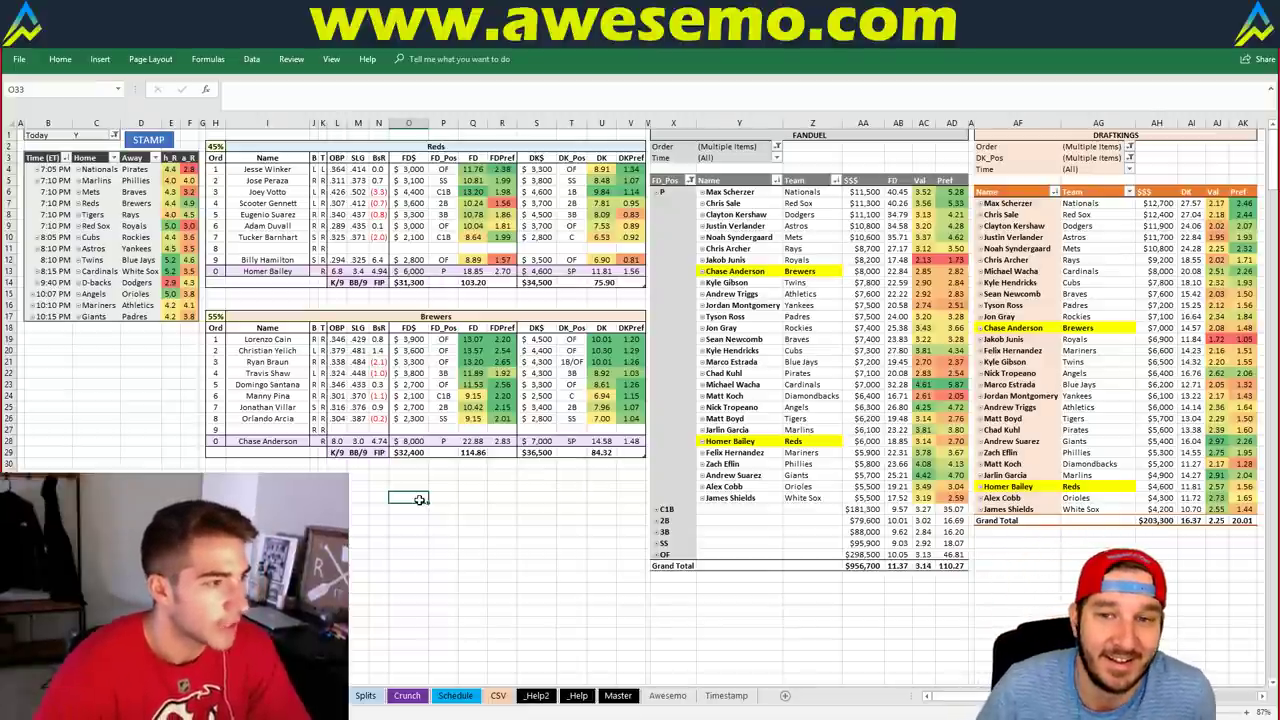
Step: Refresh the FanDuel projections pivot table
{"action": "right_click", "coordinate": [787, 396]}
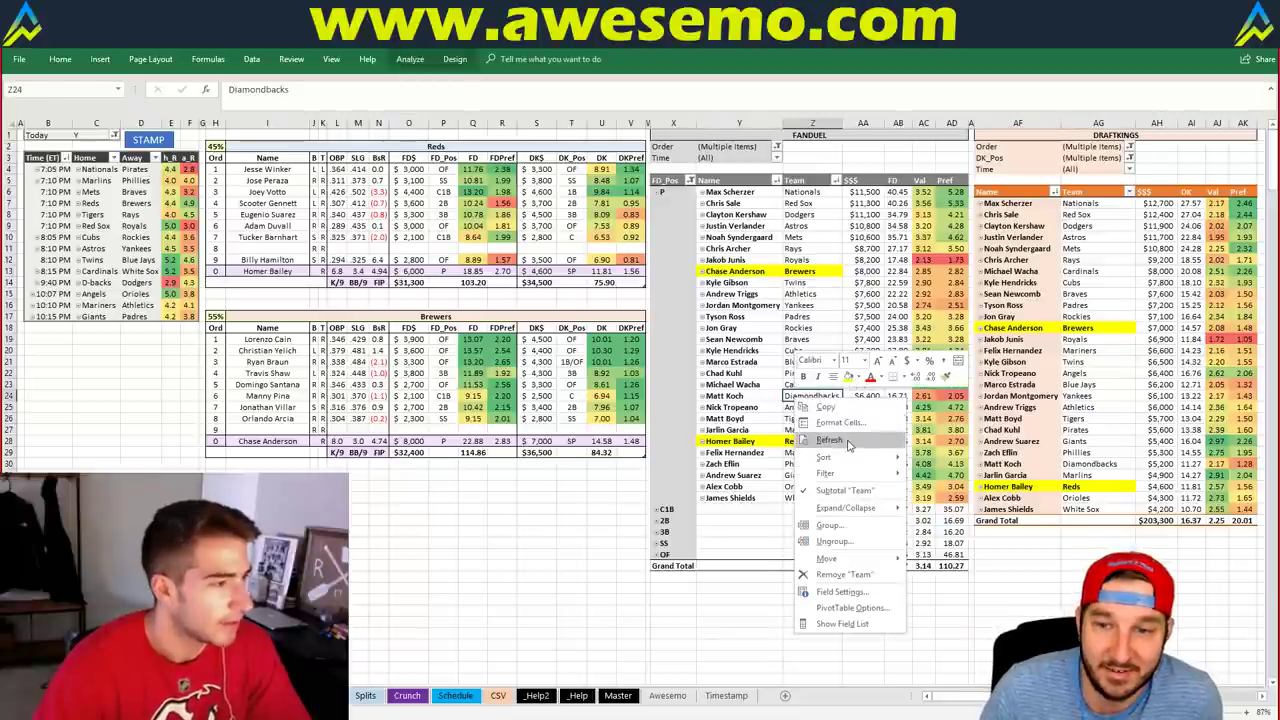
{"action": "key", "text": "Escape"}
{"action": "left_click", "coordinate": [394, 474]}
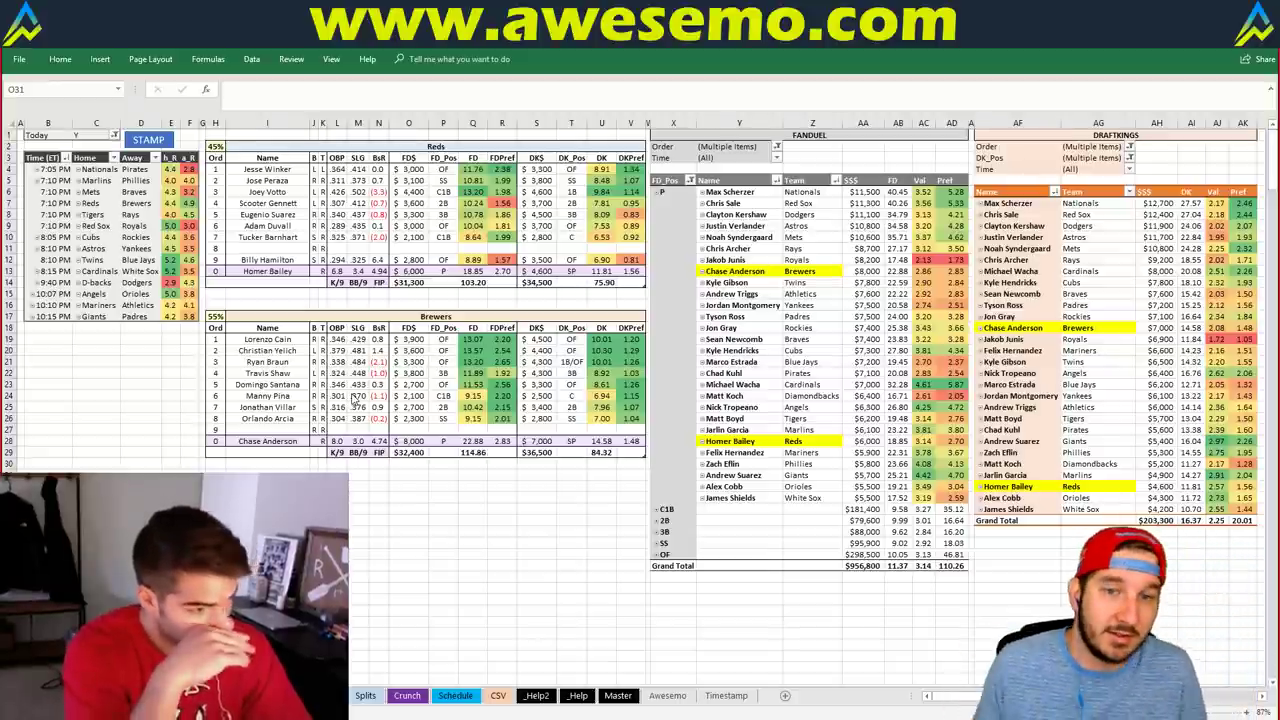
{"action": "left_click", "coordinate": [380, 293]}
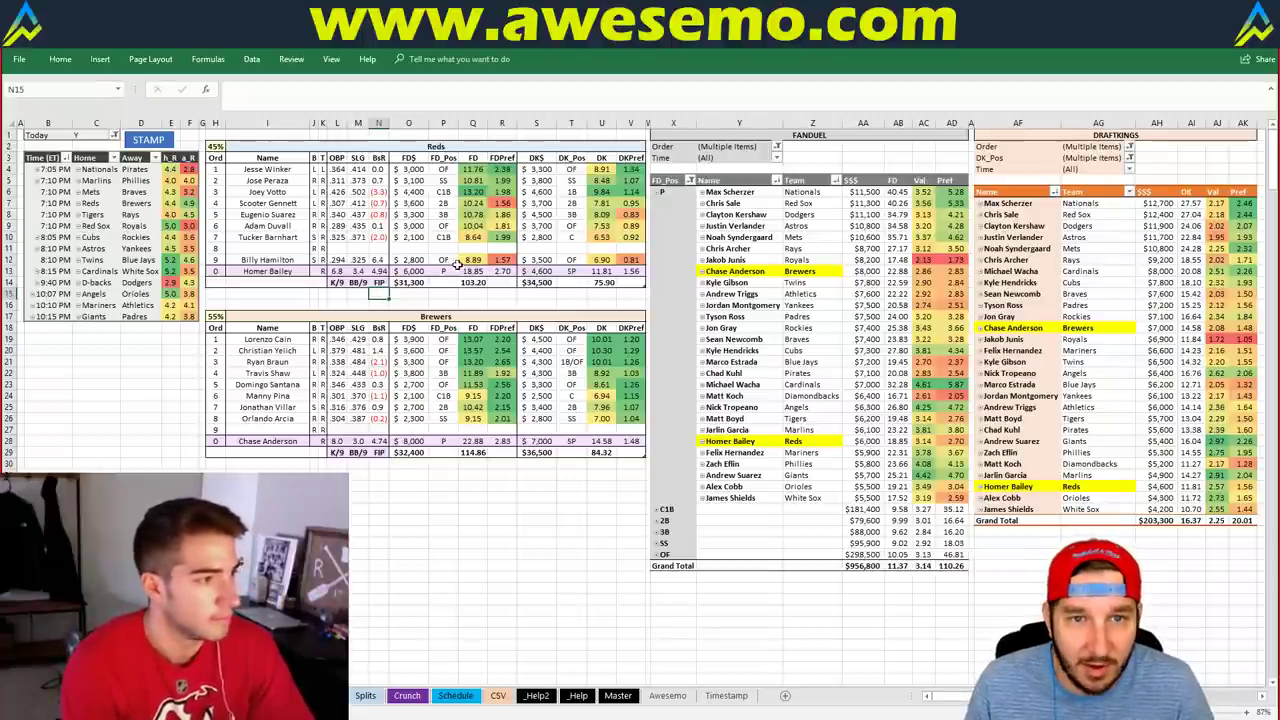
{"action": "left_click", "coordinate": [473, 302]}
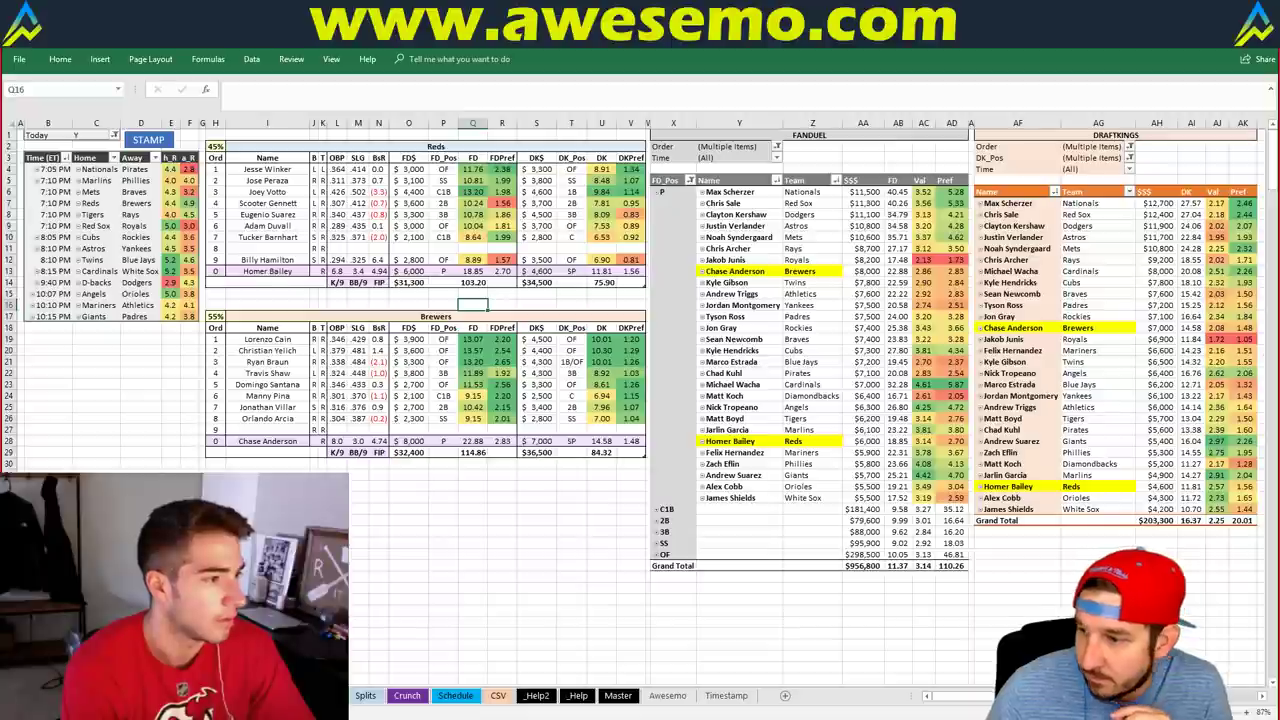
{"action": "scroll", "coordinate": [973, 540], "scroll_direction": "down", "scroll_amount": 5}
{"action": "scroll", "coordinate": [973, 540], "scroll_direction": "up", "scroll_amount": 5}
{"action": "left_click", "coordinate": [1097, 651]}
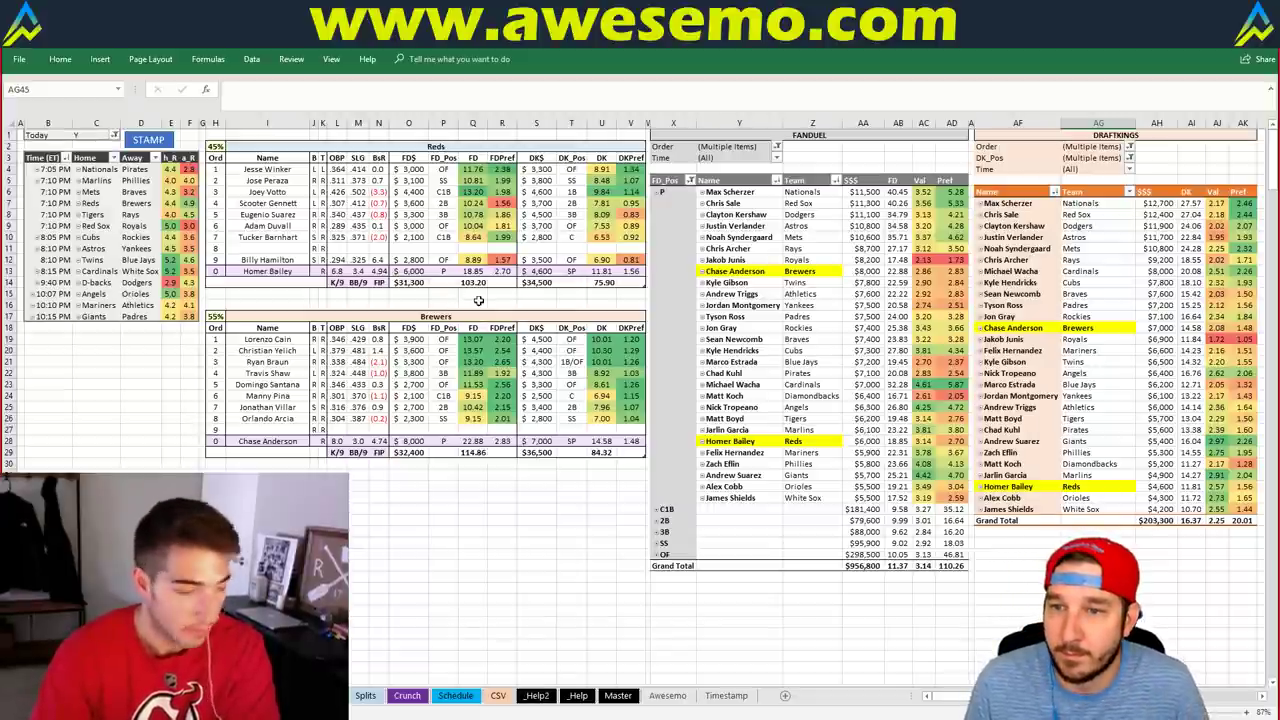
Step: Check the log in the Timestamp sheet, then set the matchup's home team heading to Tigers and stamp it
{"action": "left_click", "coordinate": [322, 149]}
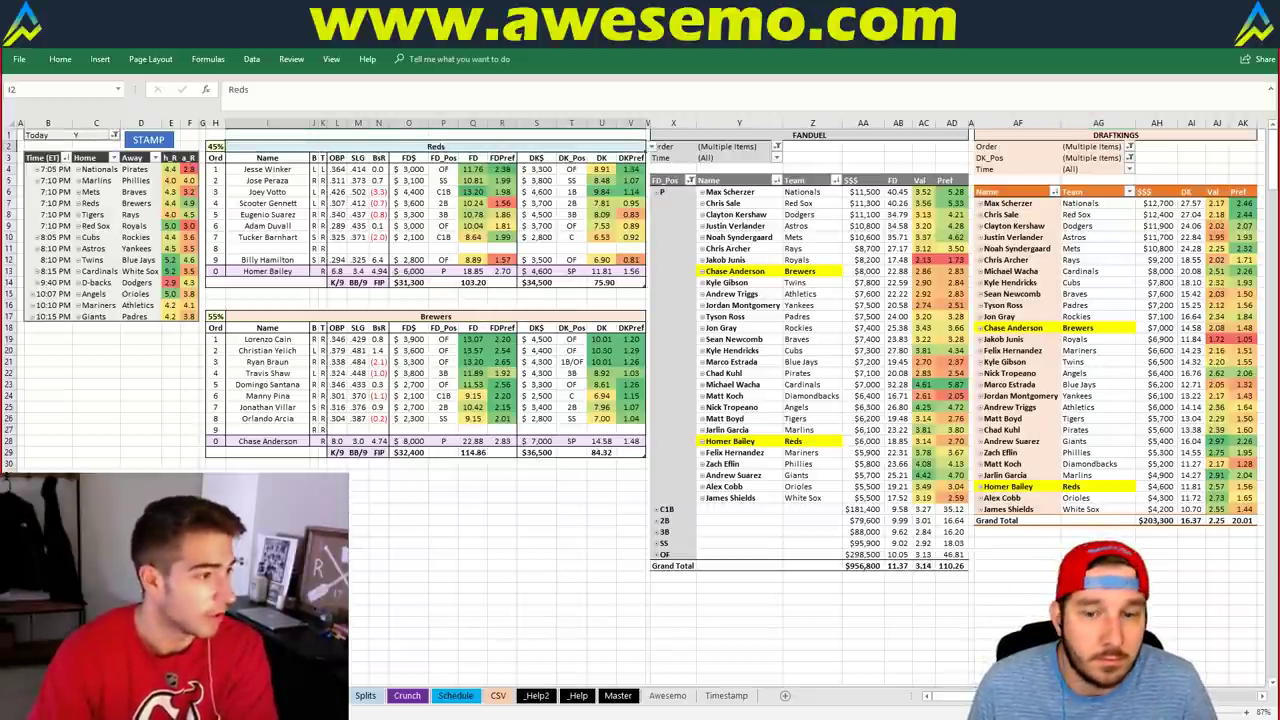
{"action": "left_click", "coordinate": [727, 695]}
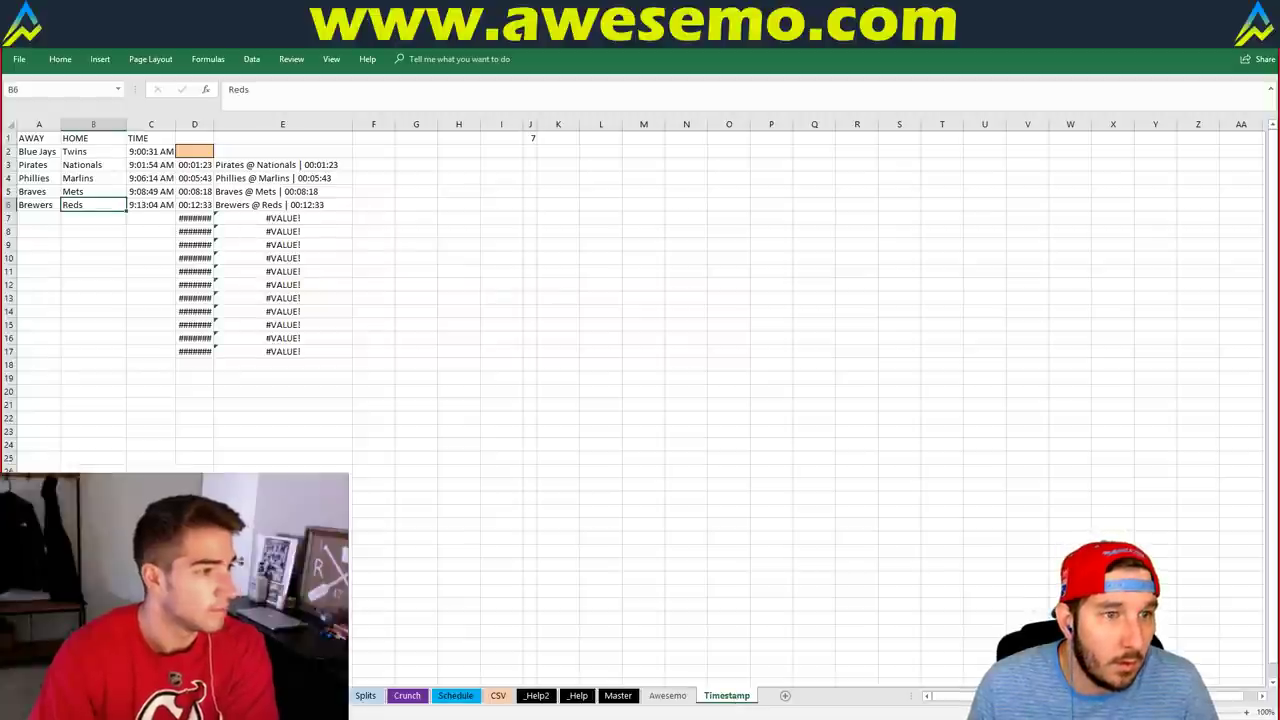
{"action": "key", "text": "ctrl+Page_Up"}
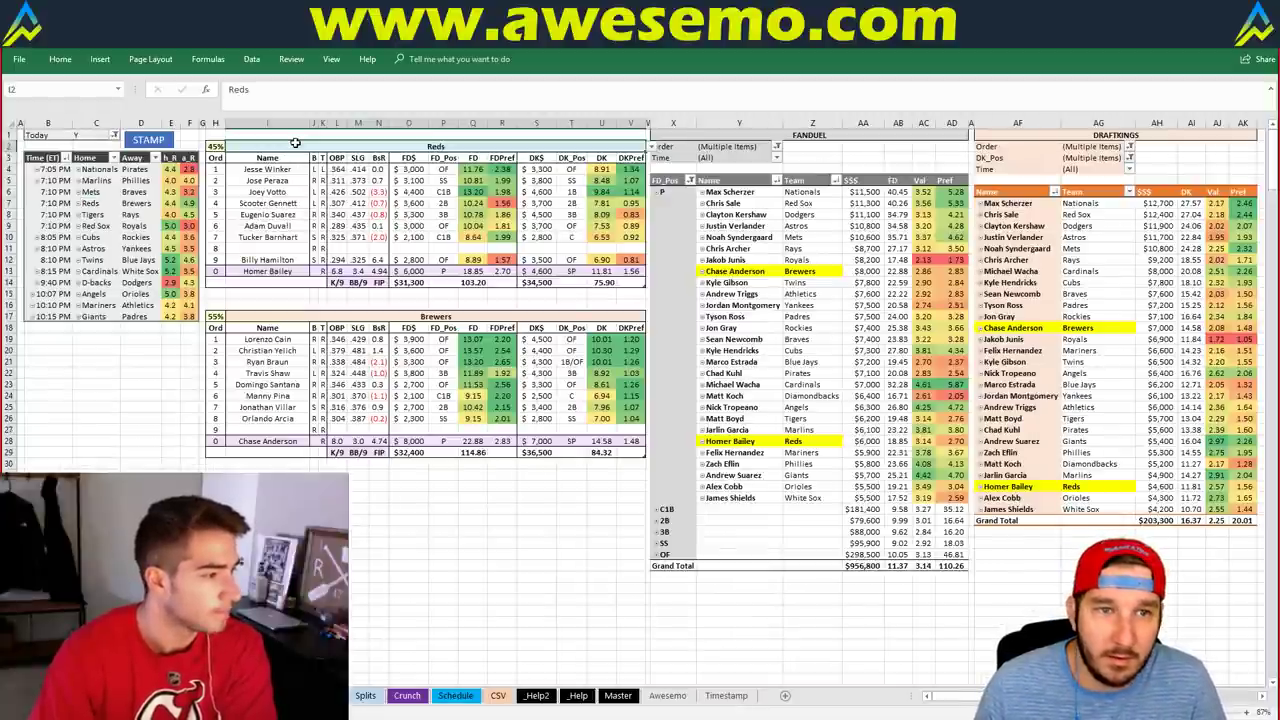
{"action": "type", "text": "Tigers"}
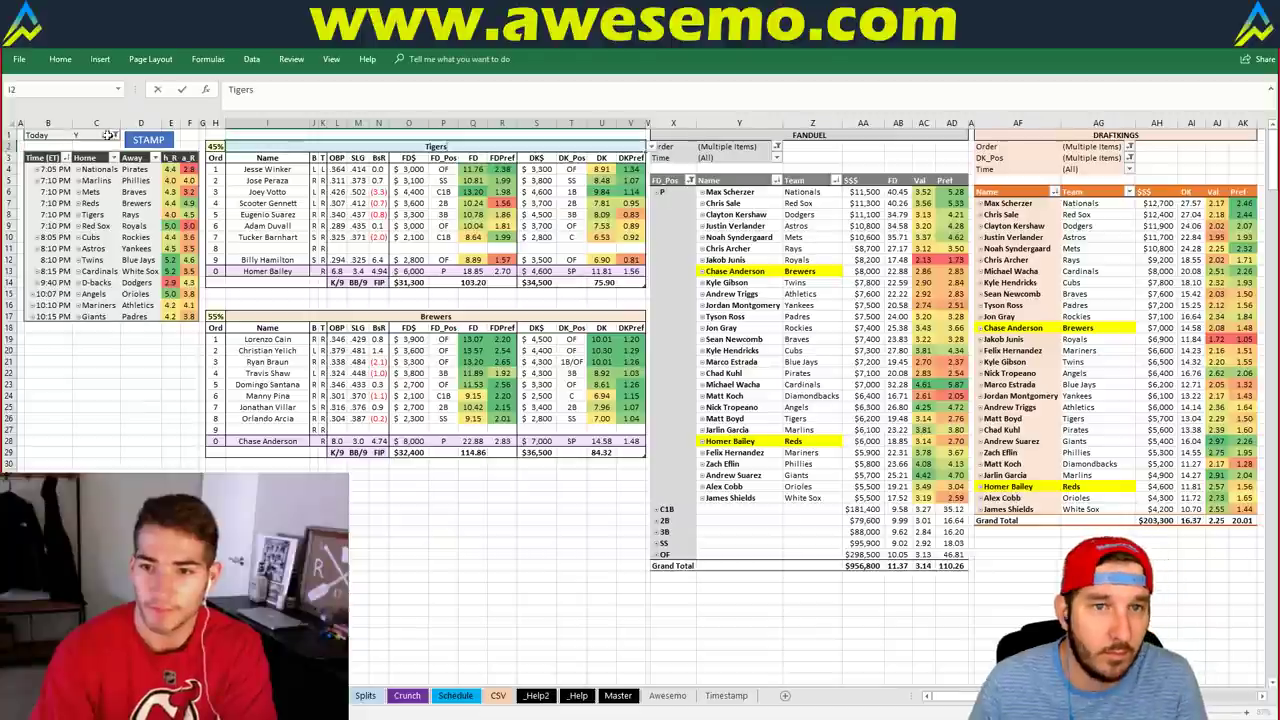
{"action": "left_click", "coordinate": [147, 139]}
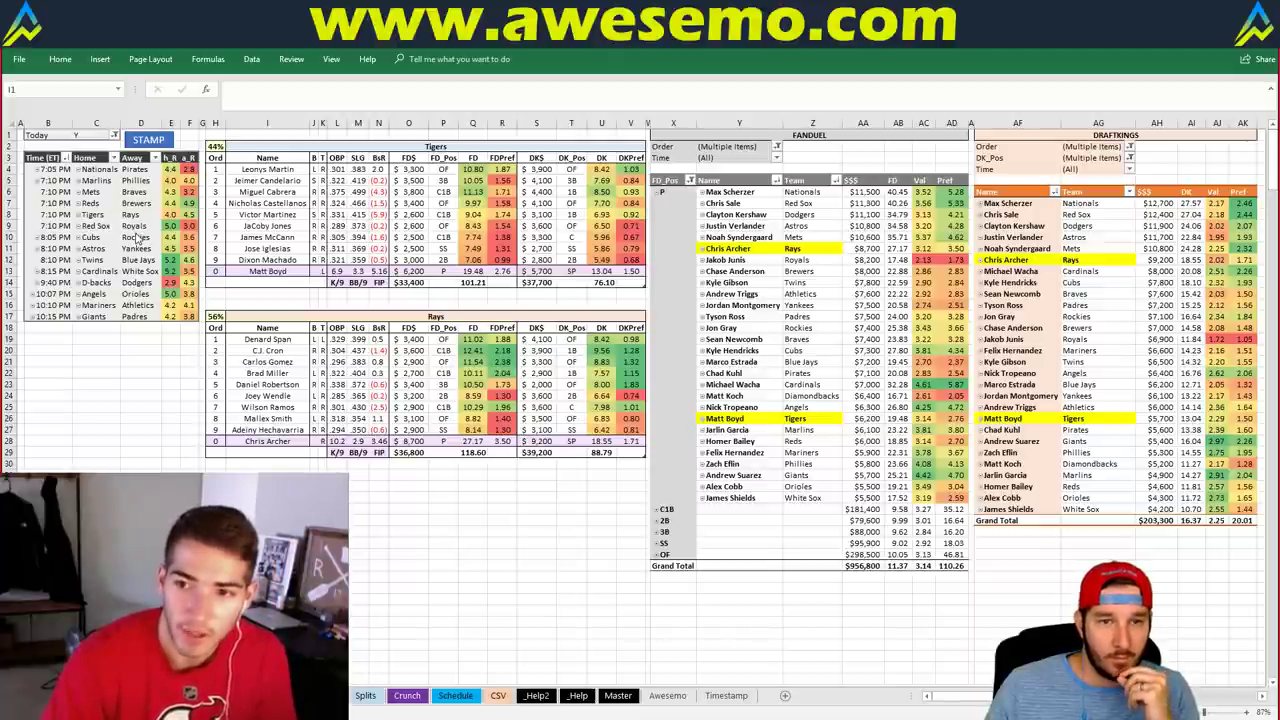
Step: In the CSV sheet, search the DraftKings Name column for "daniel r" to locate Daniel Robertson's outfield entry
{"action": "left_click", "coordinate": [503, 695]}
{"action": "left_click", "coordinate": [600, 537]}
{"action": "left_click", "coordinate": [944, 392]}
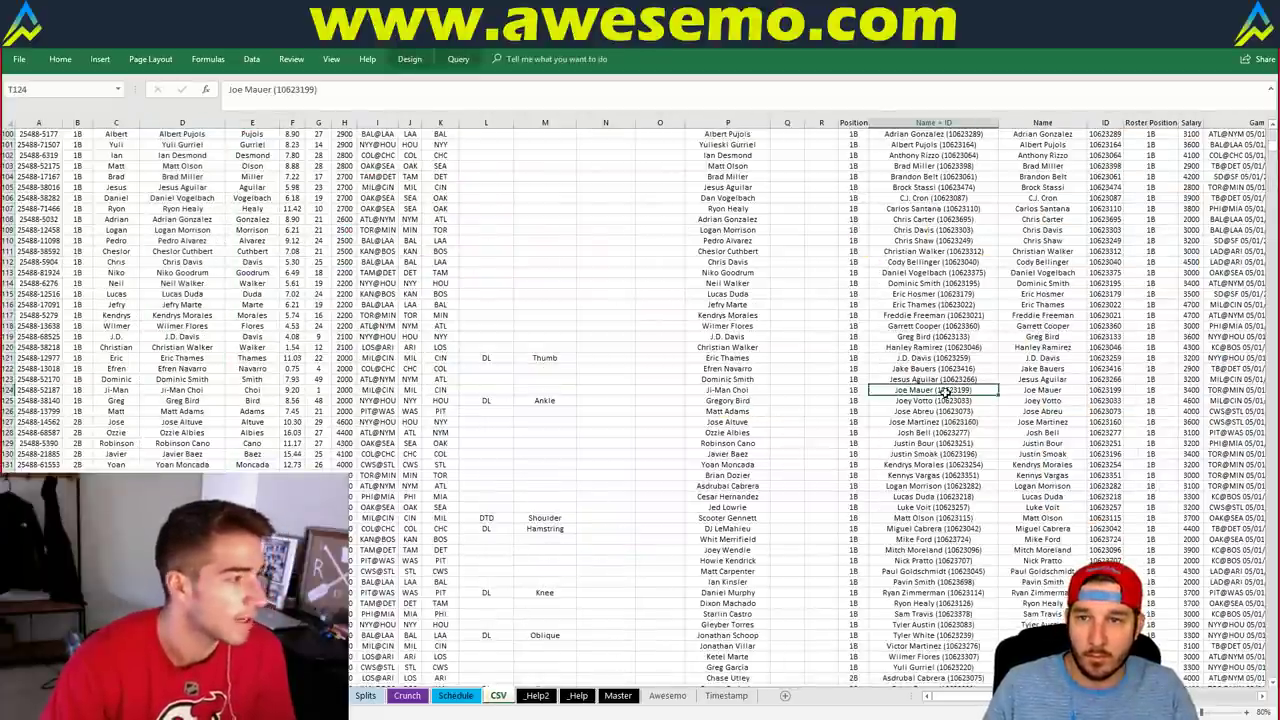
{"action": "scroll", "coordinate": [944, 392], "scroll_direction": "up", "scroll_amount": 11}
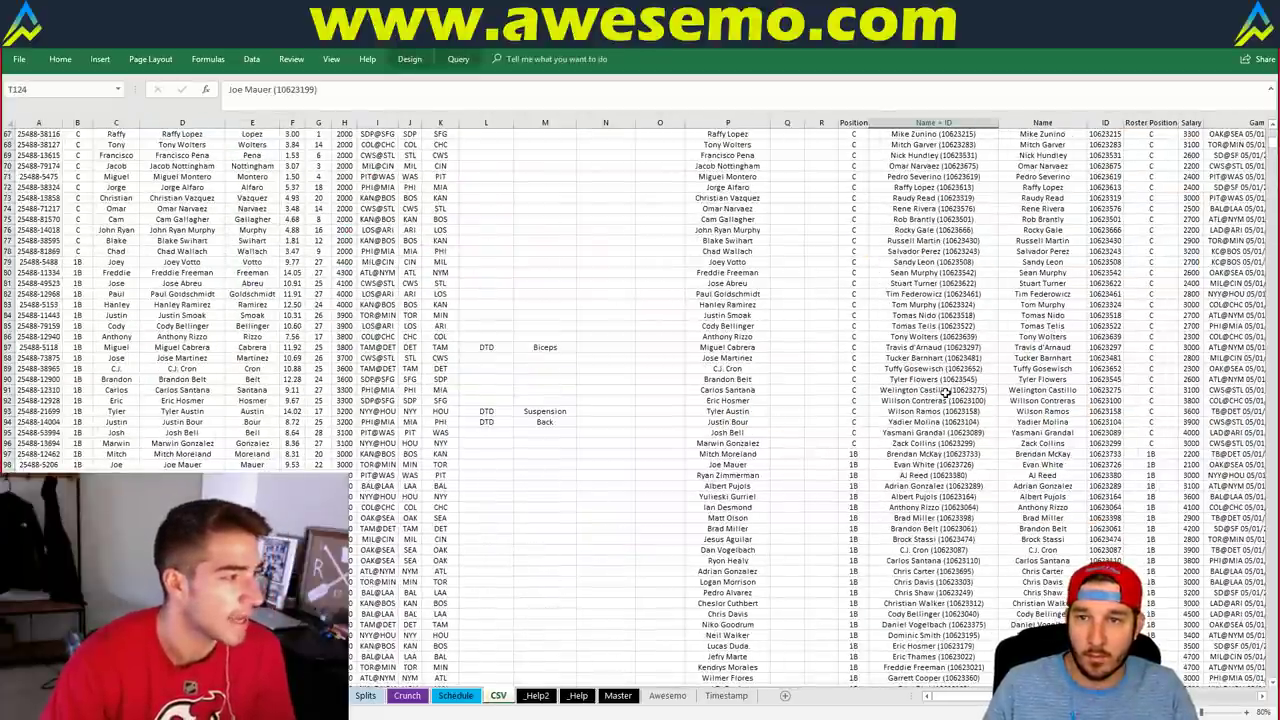
{"action": "left_click", "coordinate": [1014, 122]}
{"action": "key", "text": "ctrl+f"}
{"action": "type", "text": "daniel i"}
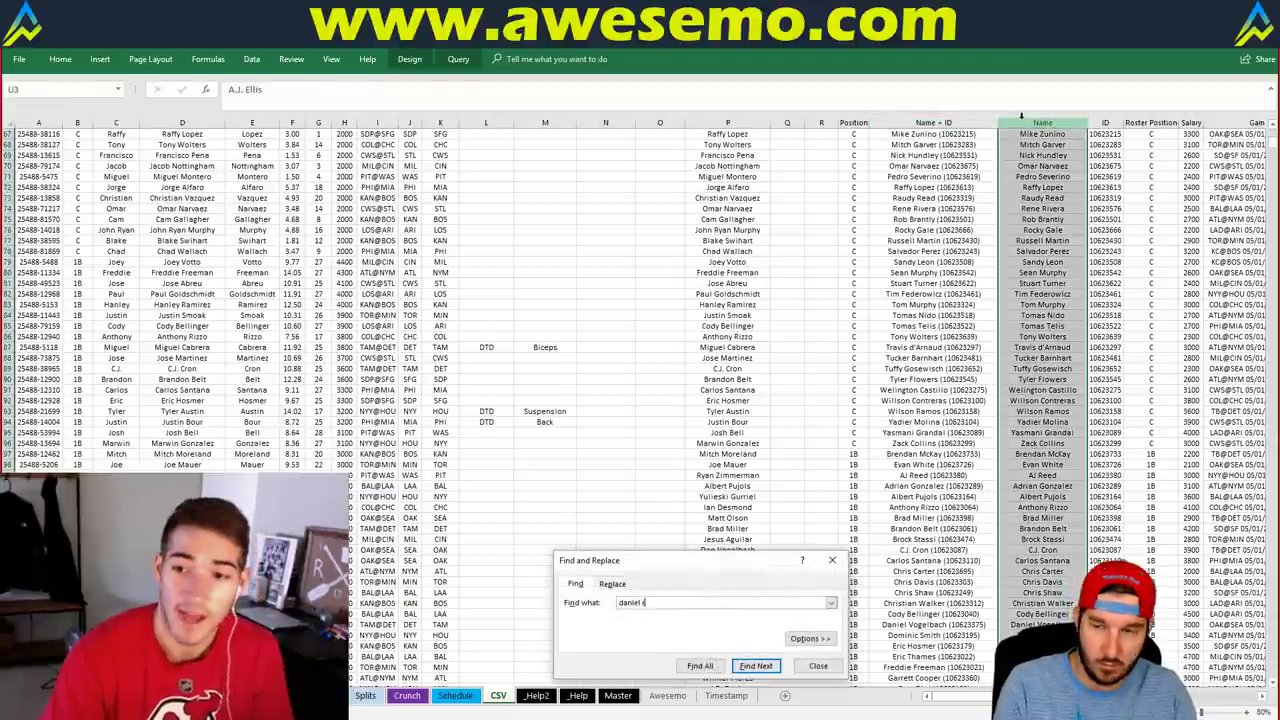
{"action": "key", "text": "Return"}
{"action": "key", "text": "Escape"}
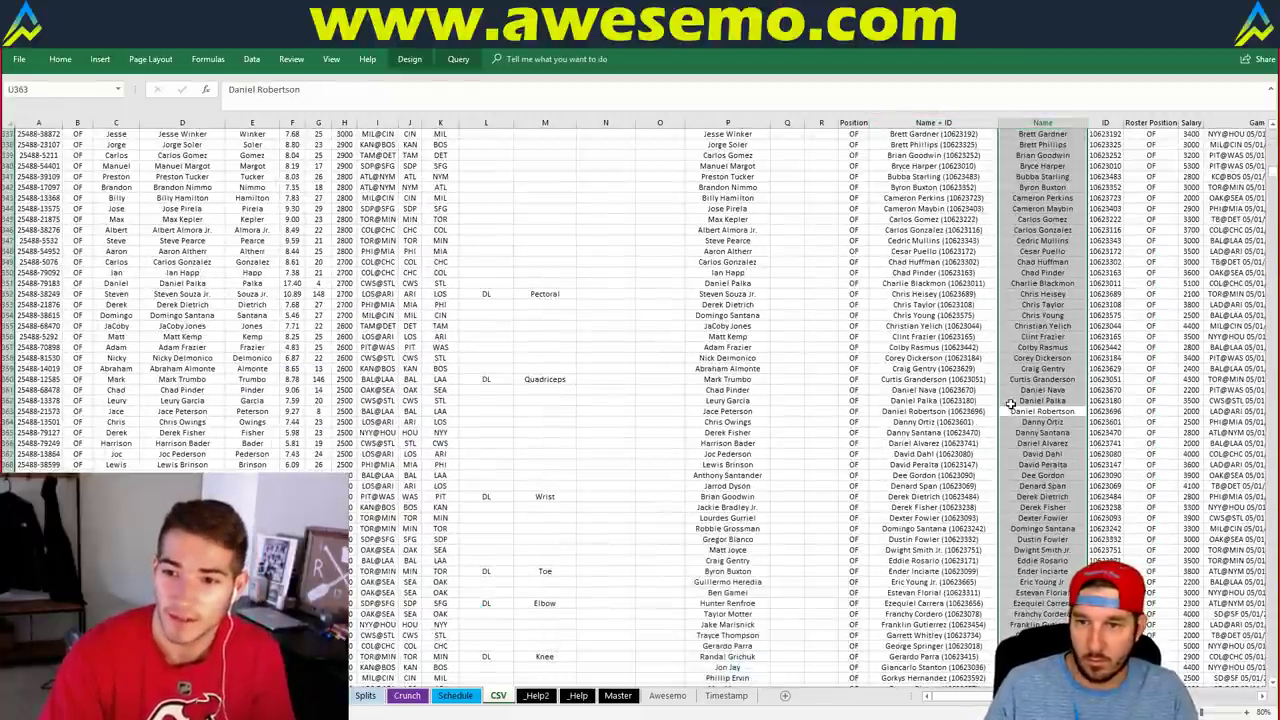
Step: Delete the table row of Daniel Robertson's OF entry from the DraftKings salary table and save the workbook
{"action": "left_click", "coordinate": [1045, 409]}
{"action": "right_click", "coordinate": [1045, 409]}
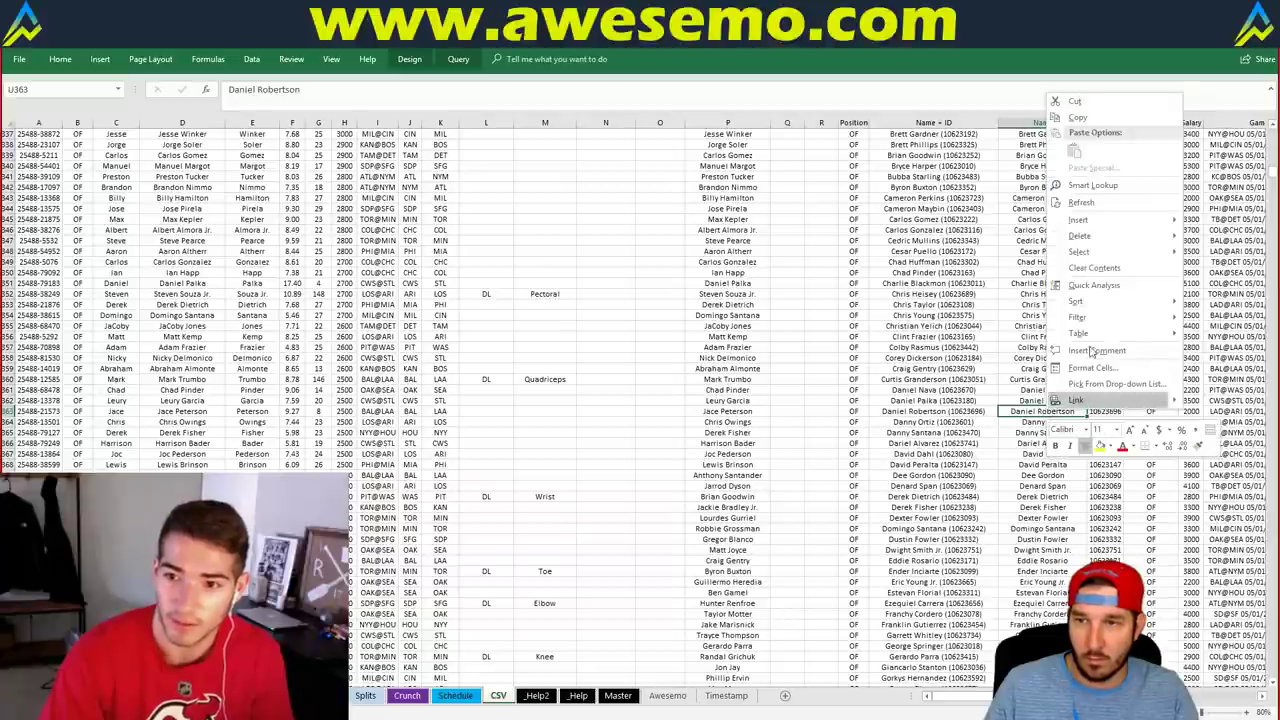
{"action": "mouse_move", "coordinate": [1104, 238]}
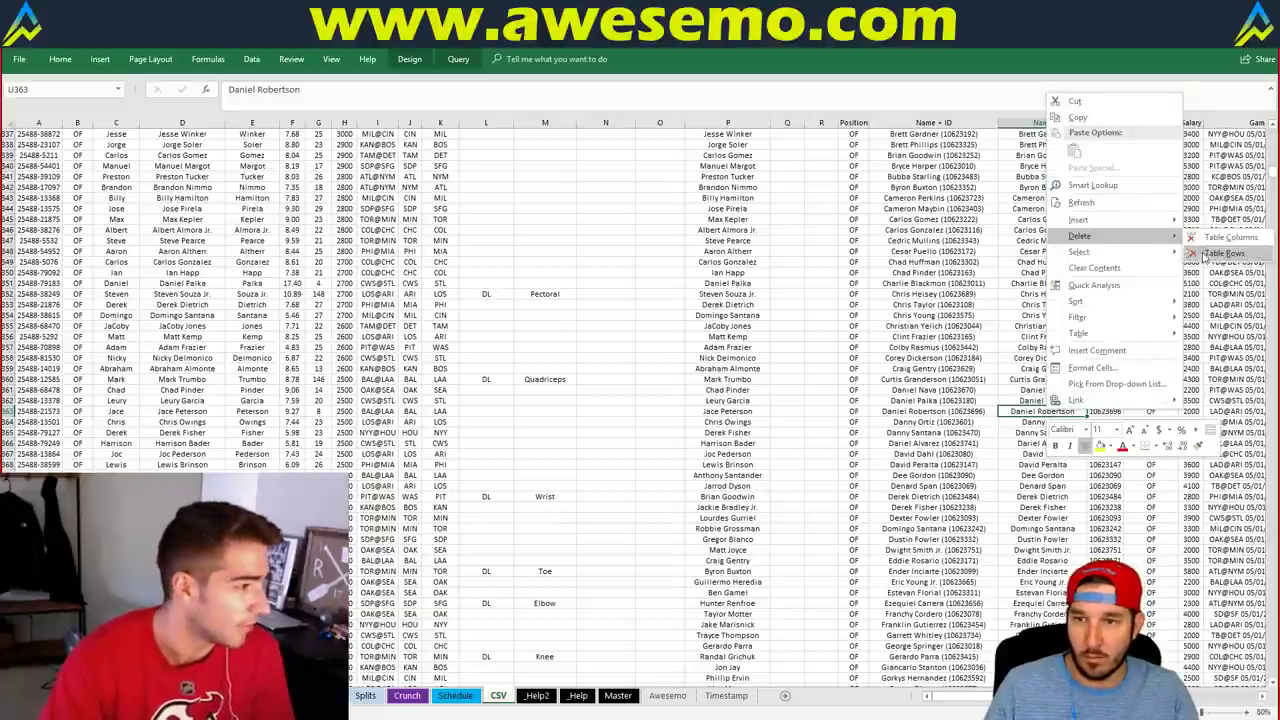
{"action": "left_click", "coordinate": [1205, 255]}
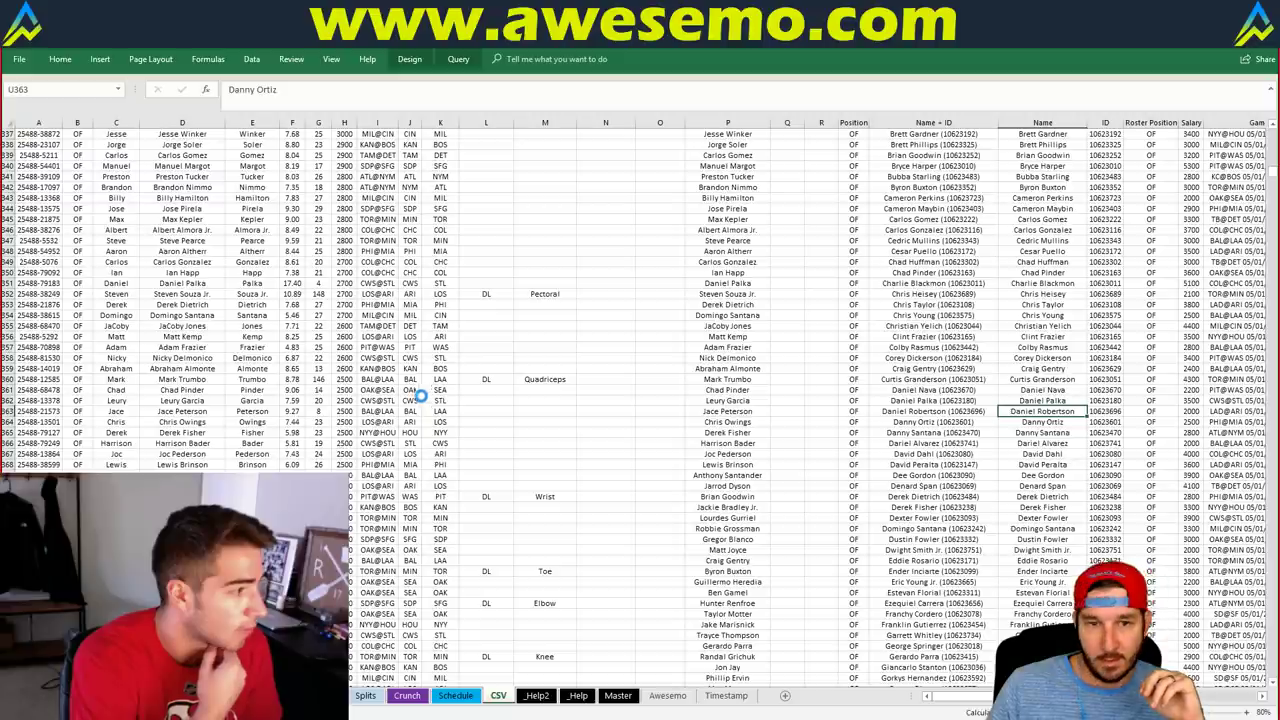
{"action": "key", "text": "ctrl+s"}
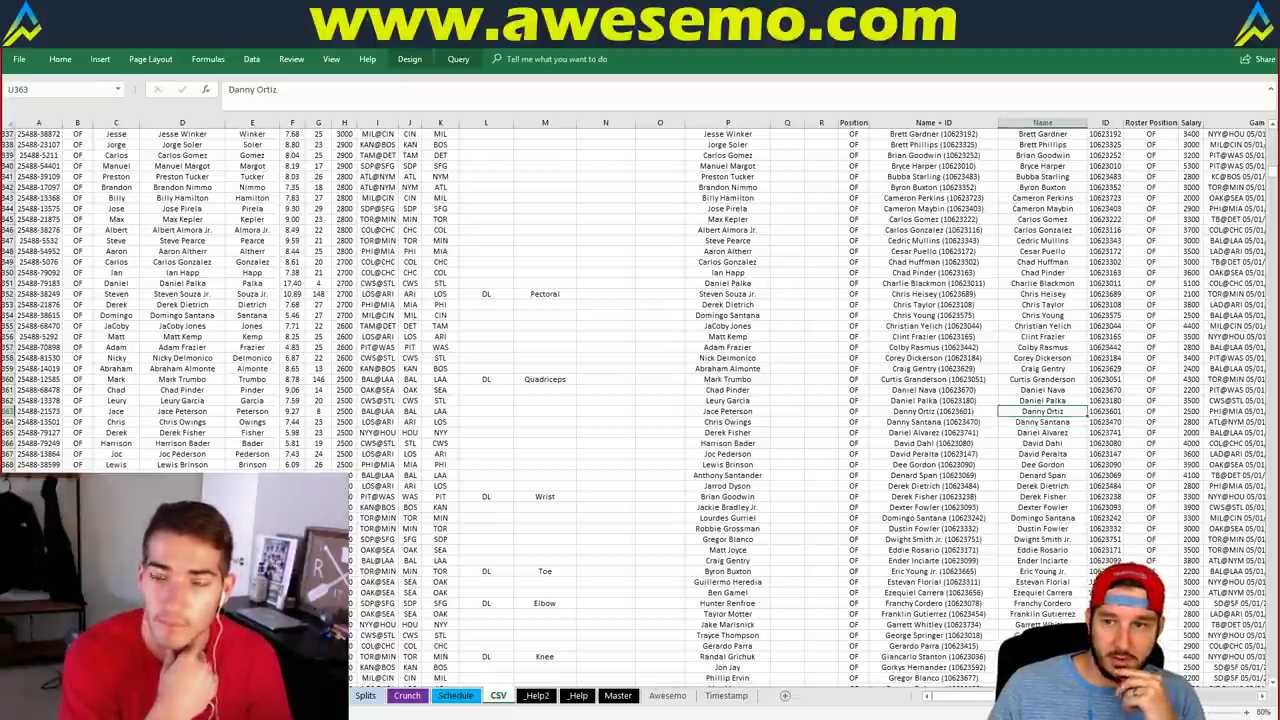
Step: Return to the matchup sheet and load the Red Sox game by setting the home team heading to Red Sox
{"action": "key", "text": "ctrl+Page_Up"}
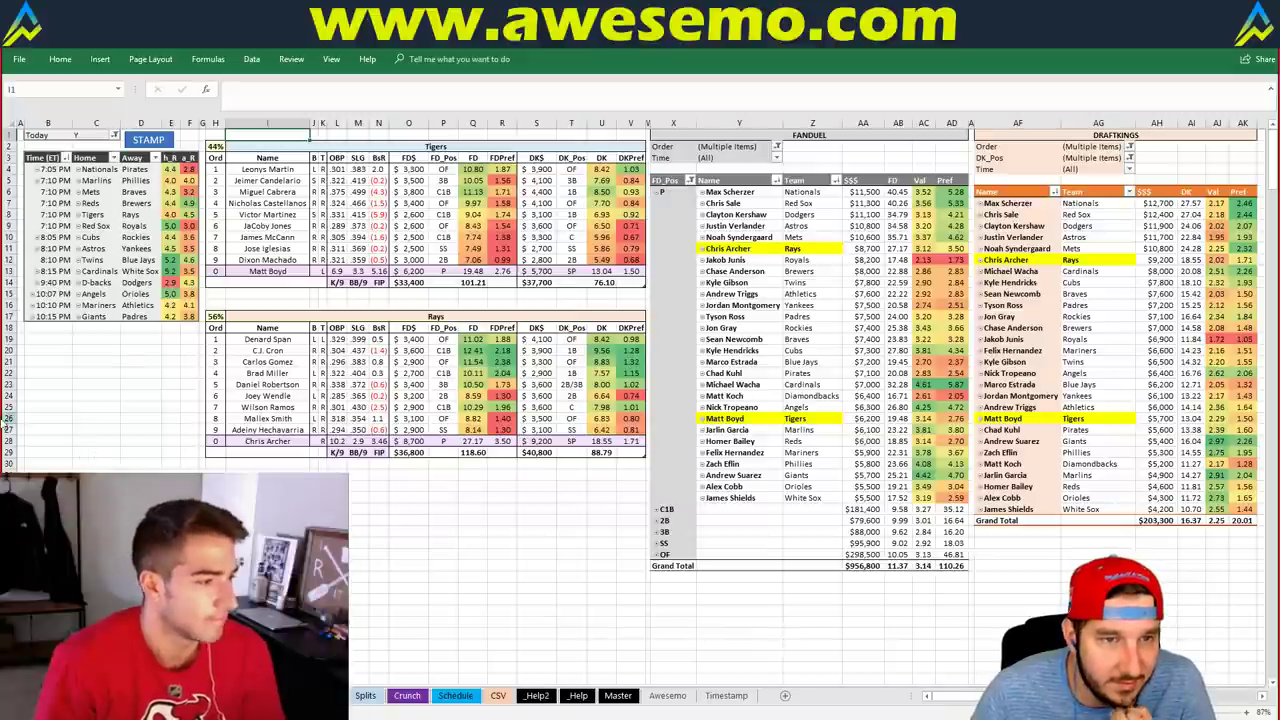
{"action": "left_click", "coordinate": [430, 148]}
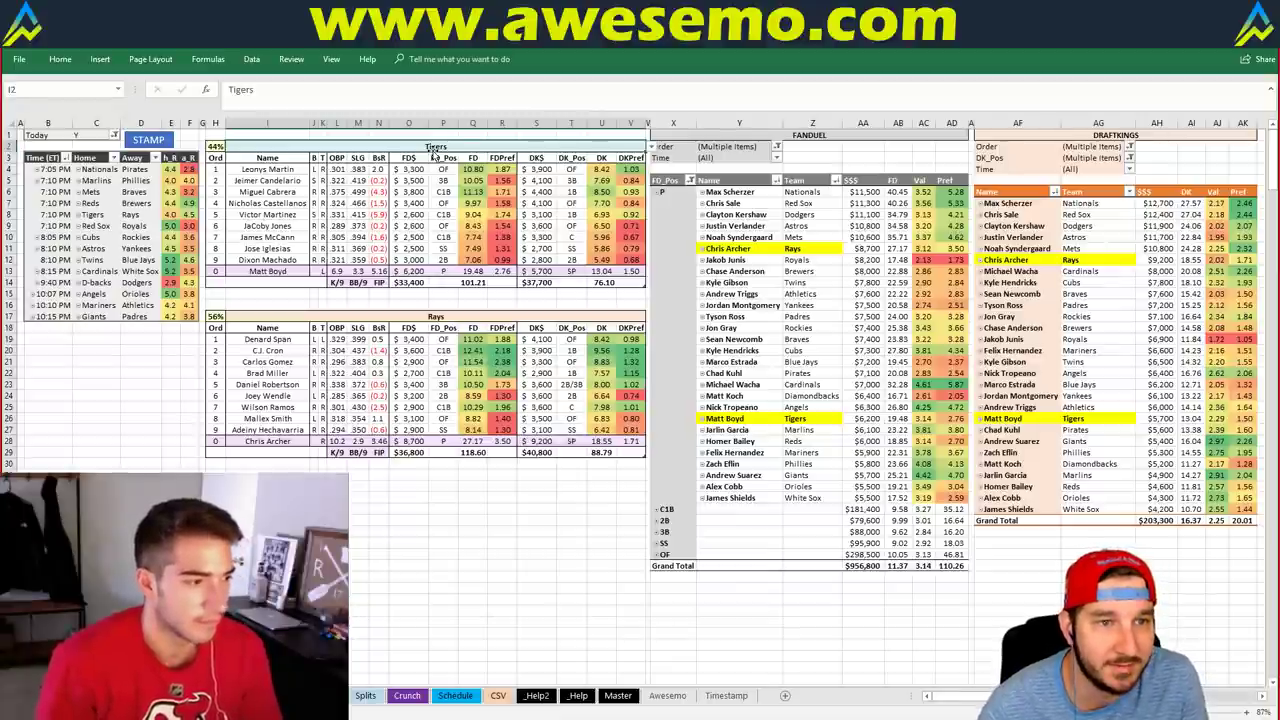
{"action": "type", "text": "Red Sox"}
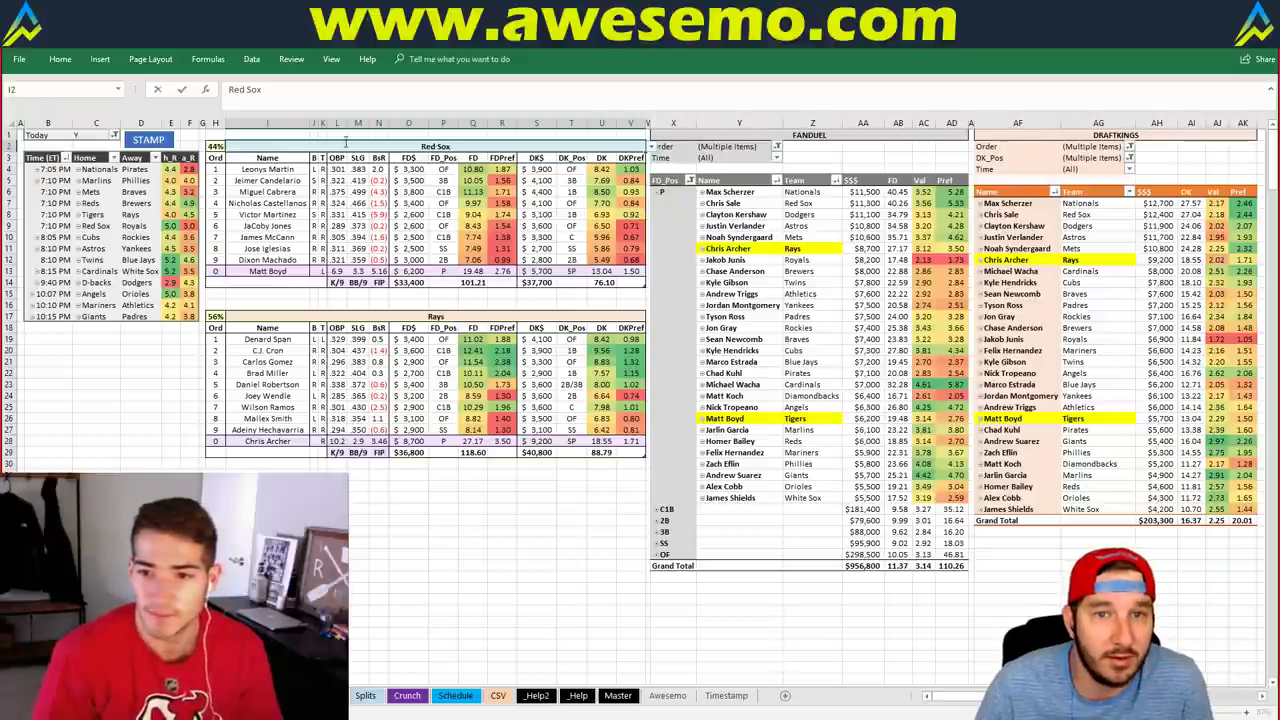
{"action": "key", "text": "Return"}
{"action": "key", "text": "Up"}
{"action": "key", "text": "Up"}
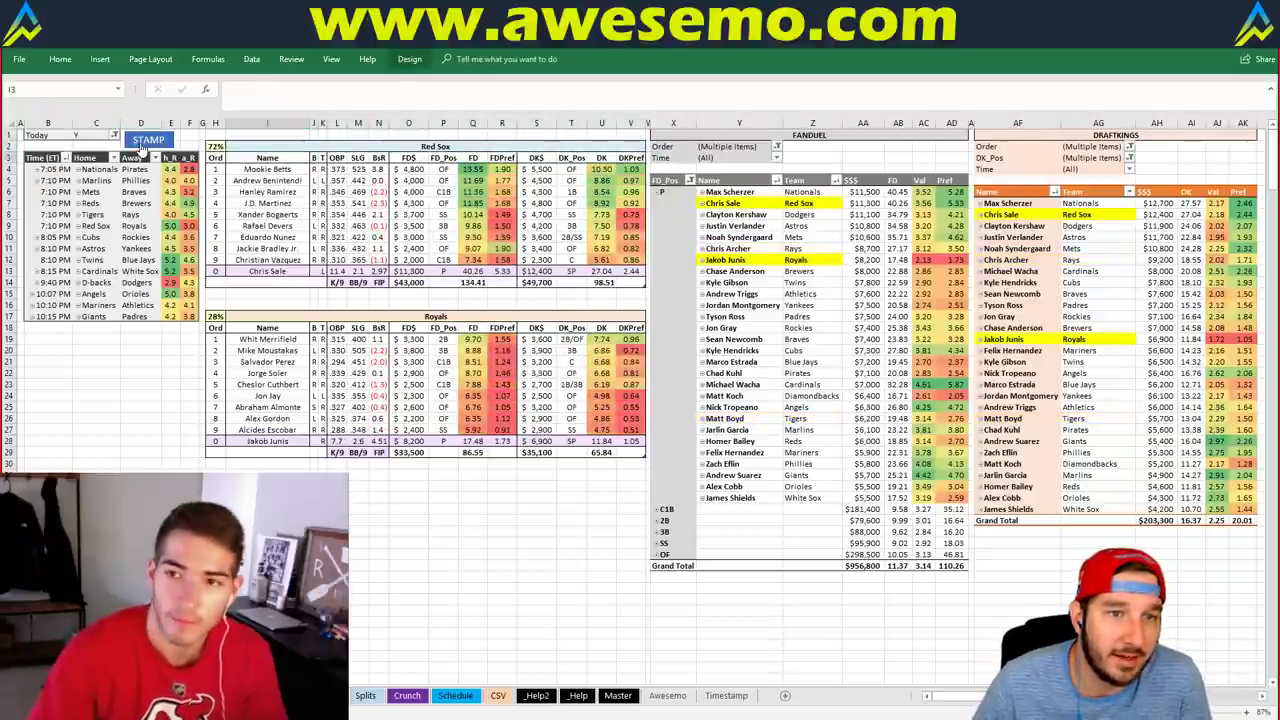
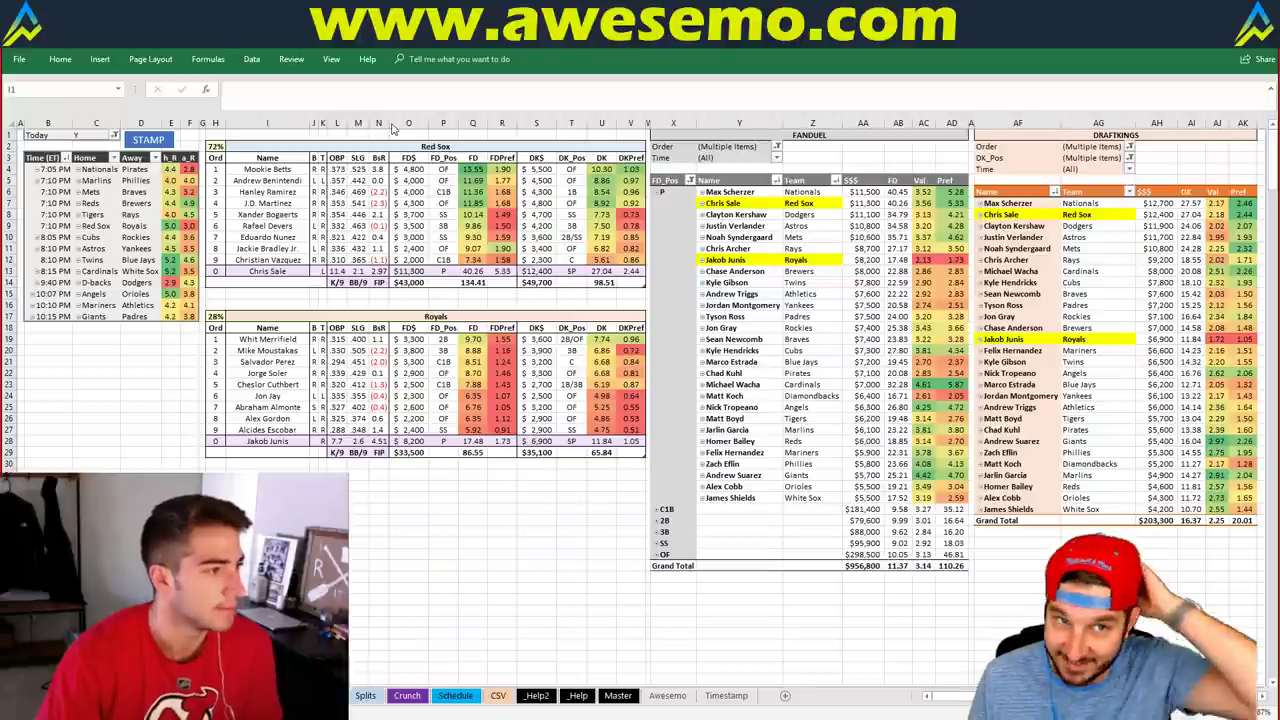
Step: Change the home team heading to Cubs to load their matchup, and stamp it
{"action": "key", "text": "F2"}
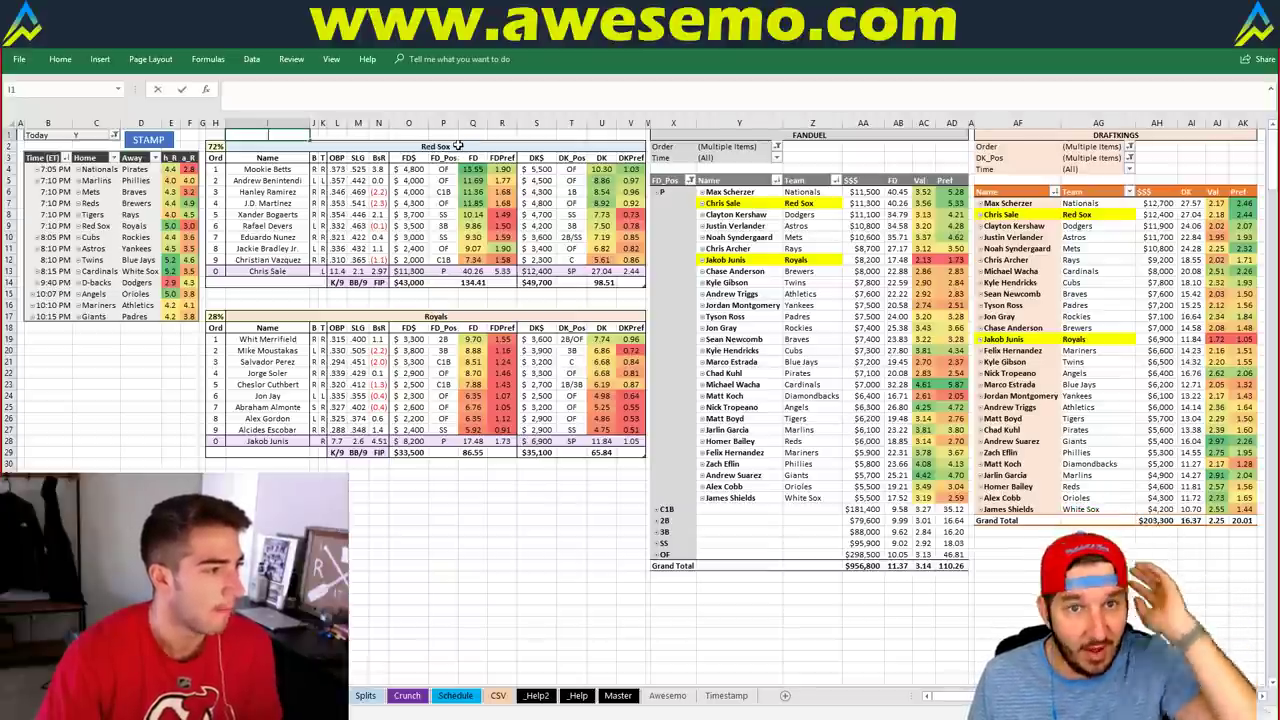
{"action": "left_click", "coordinate": [413, 148]}
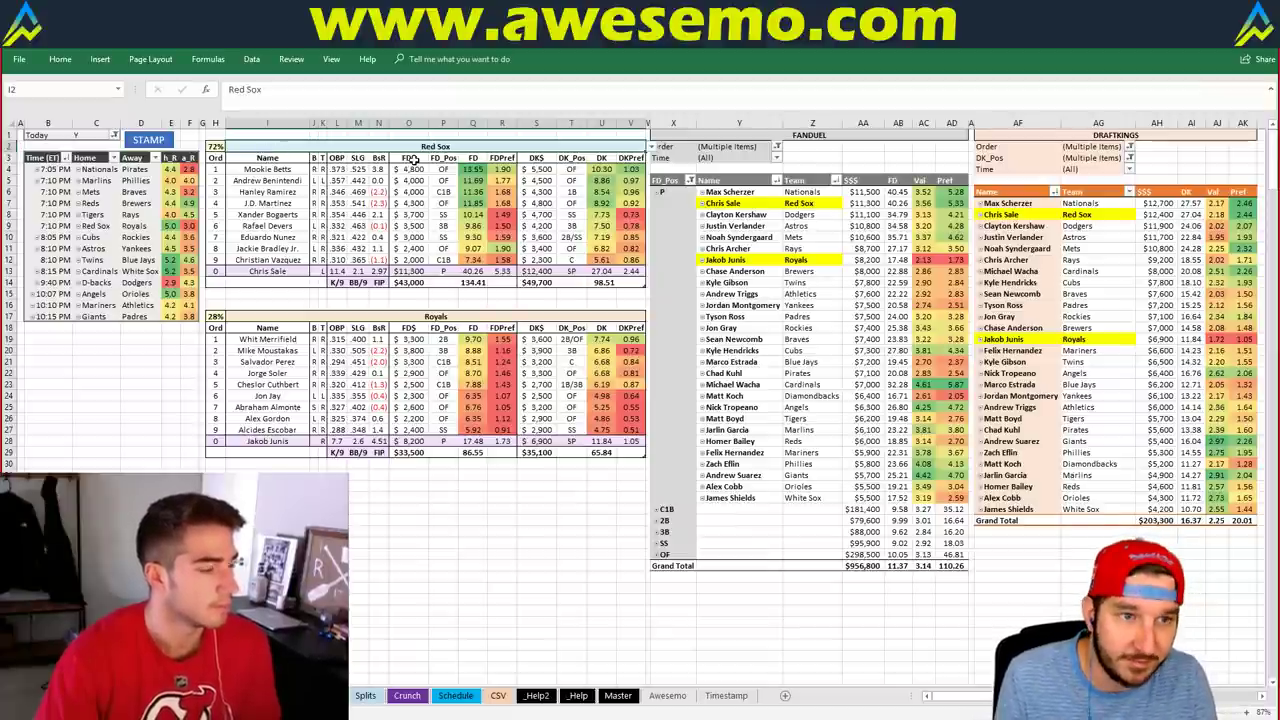
{"action": "type", "text": "Cubs"}
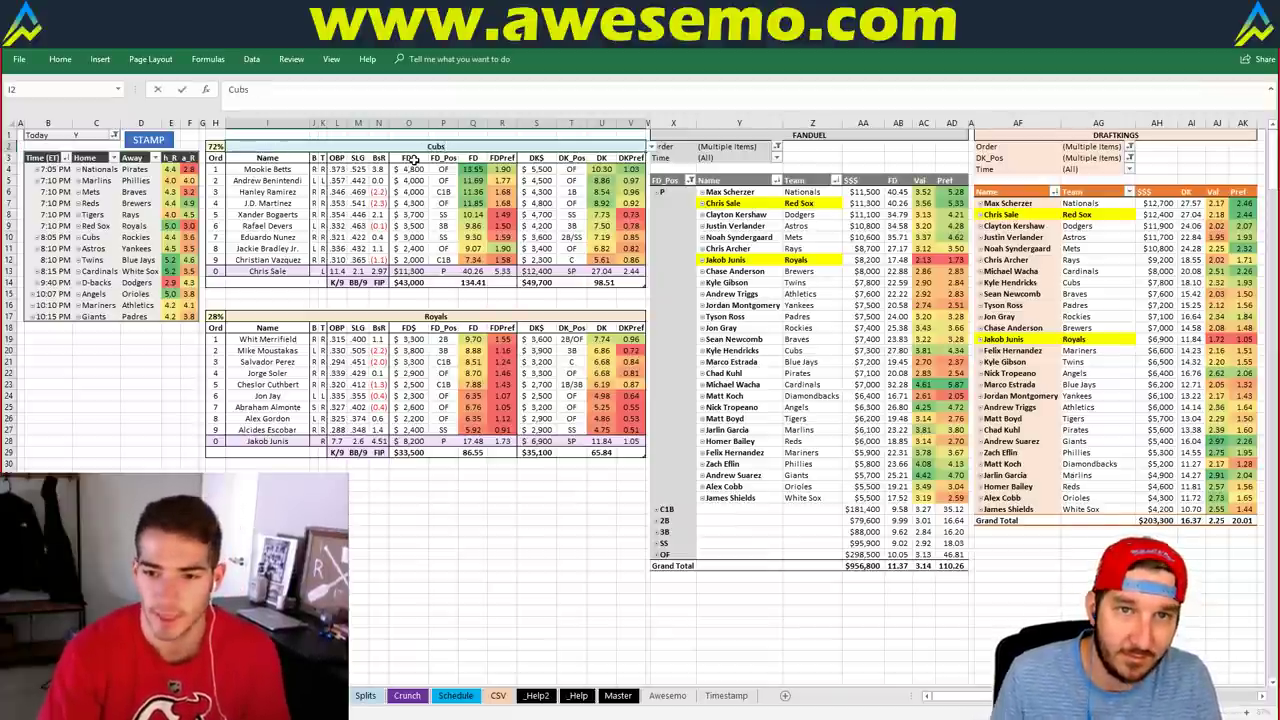
{"action": "key", "text": "ctrl+Return"}
{"action": "key", "text": "Return"}
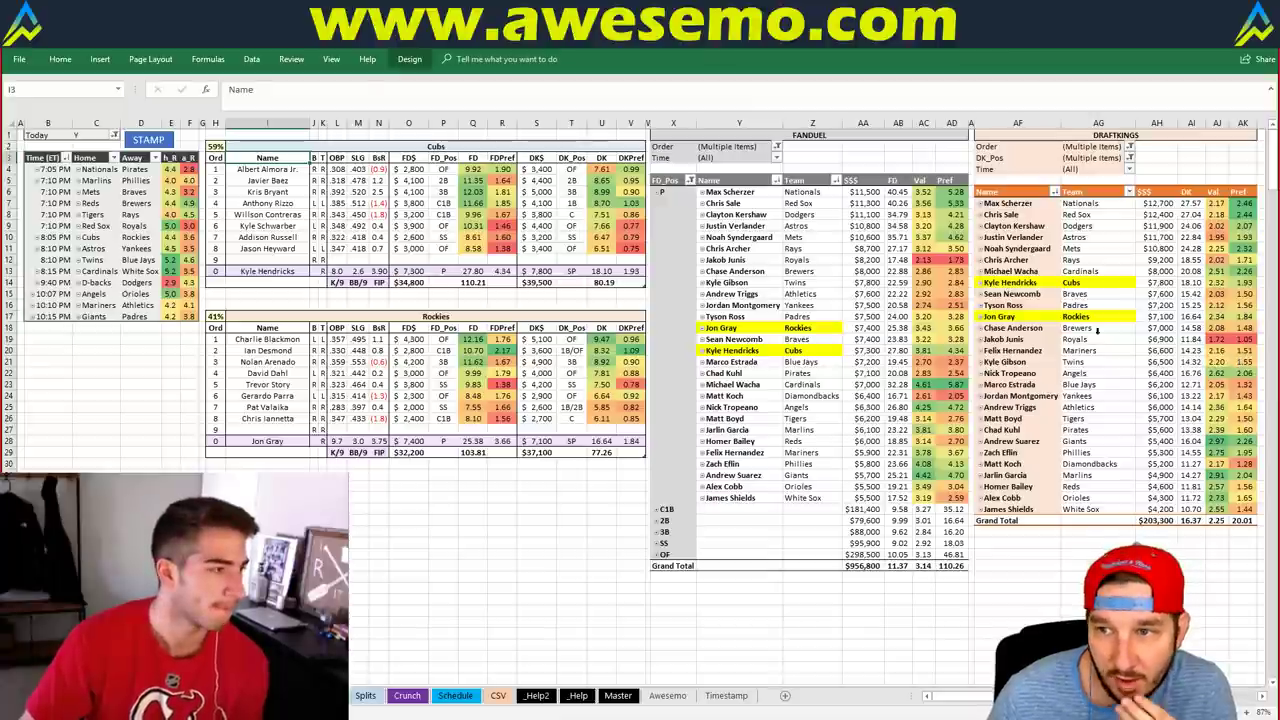
{"action": "left_click", "coordinate": [147, 139]}
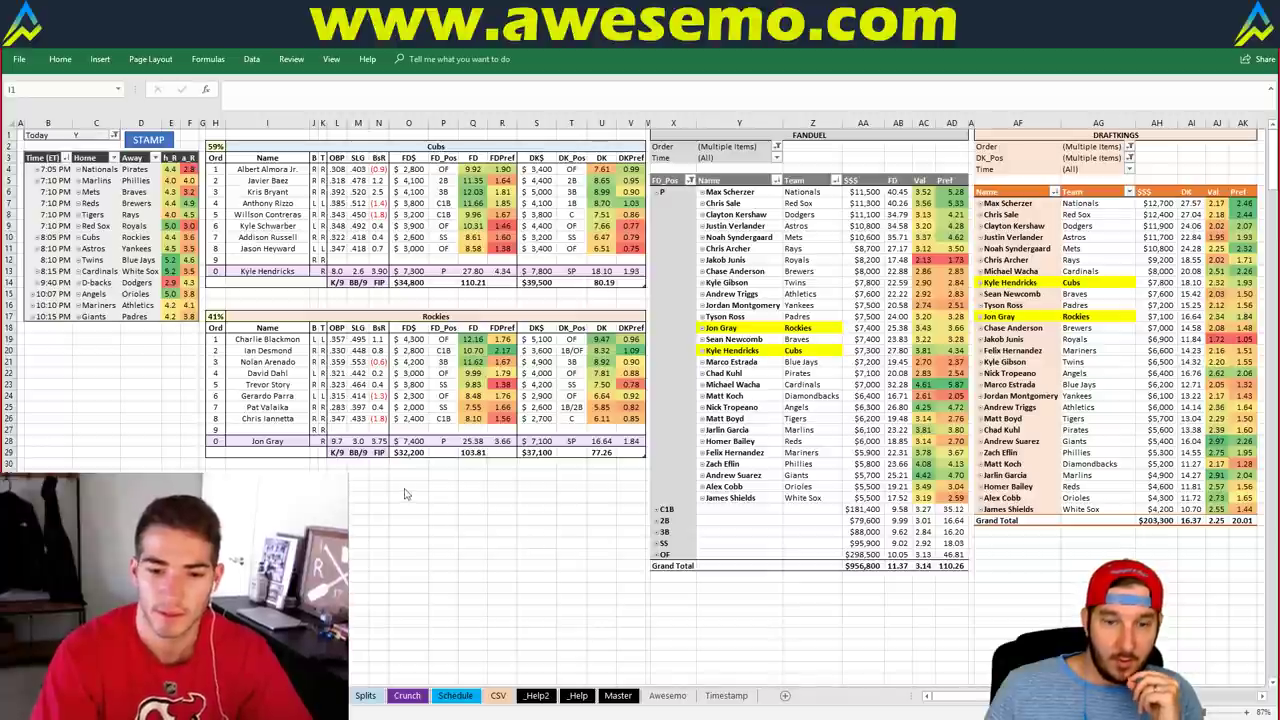
Step: Look over the betting lines and run totals of the 2018-05-01 games in the Schedule sheet, then return to the matchup sheet
{"action": "left_click", "coordinate": [458, 696]}
{"action": "scroll", "coordinate": [716, 570], "scroll_direction": "down", "scroll_amount": 20}
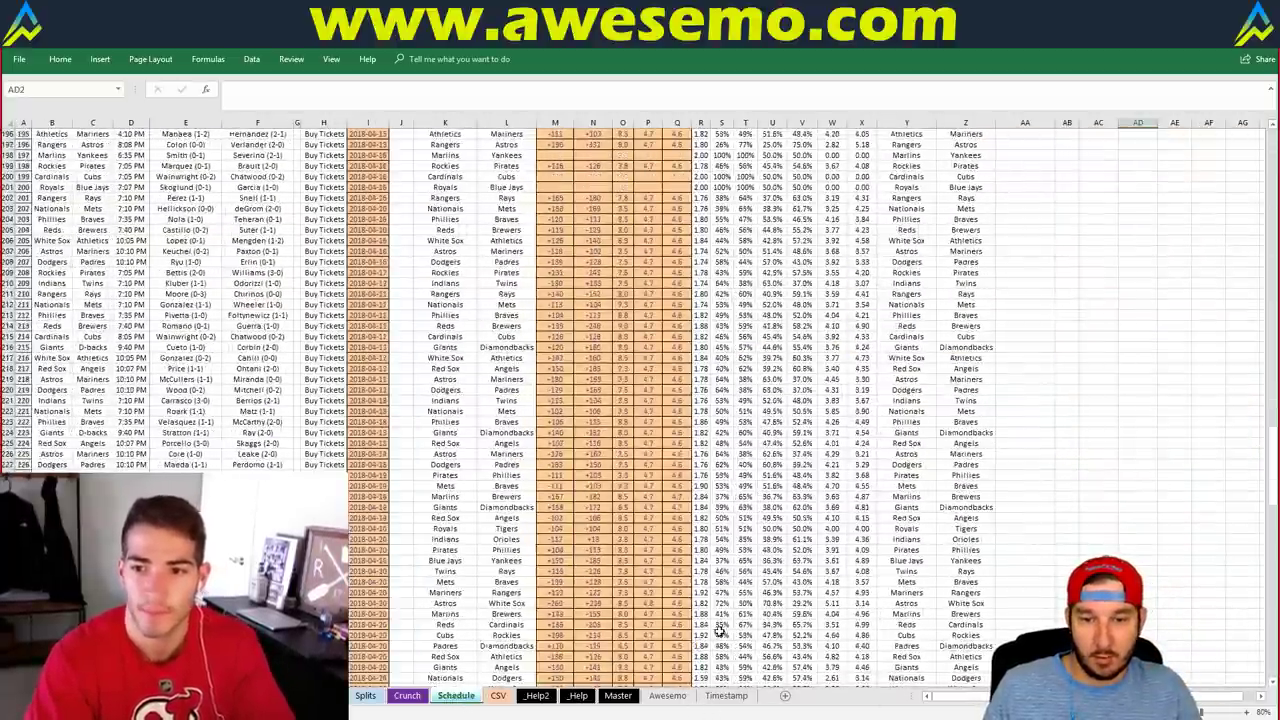
{"action": "scroll", "coordinate": [710, 630], "scroll_direction": "up", "scroll_amount": 16}
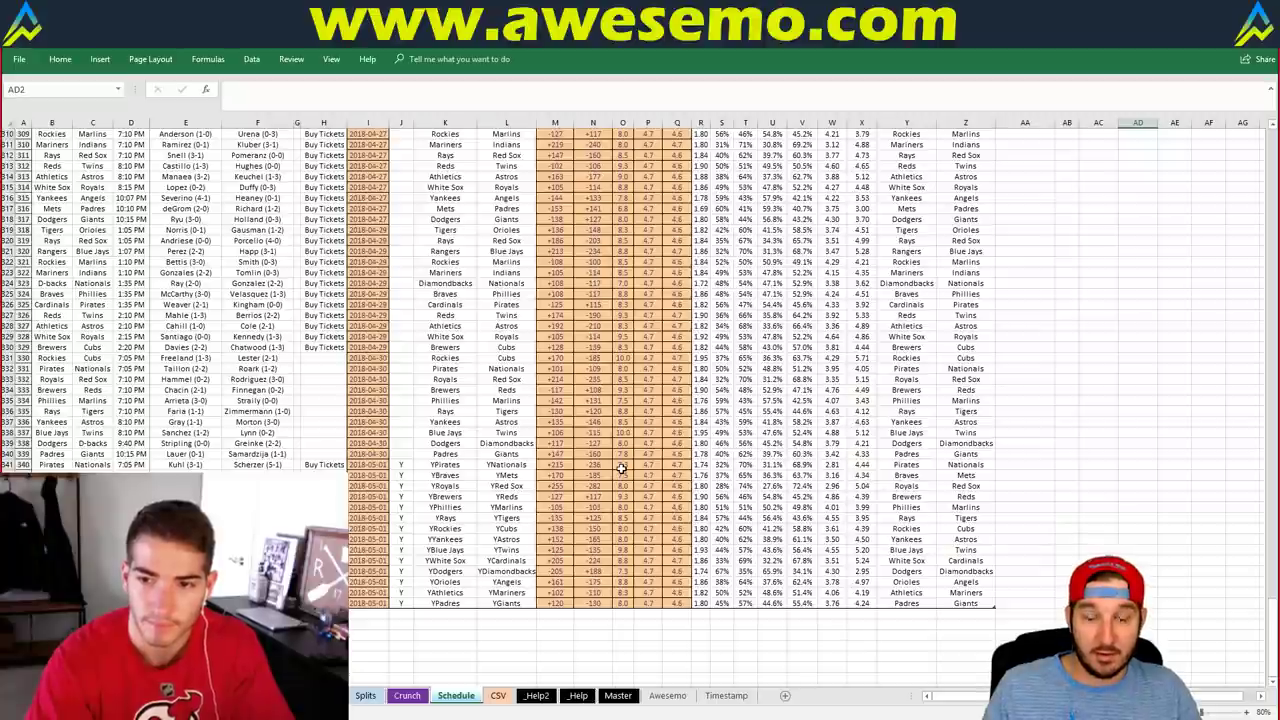
{"action": "key", "text": "ctrl+Page_Up"}
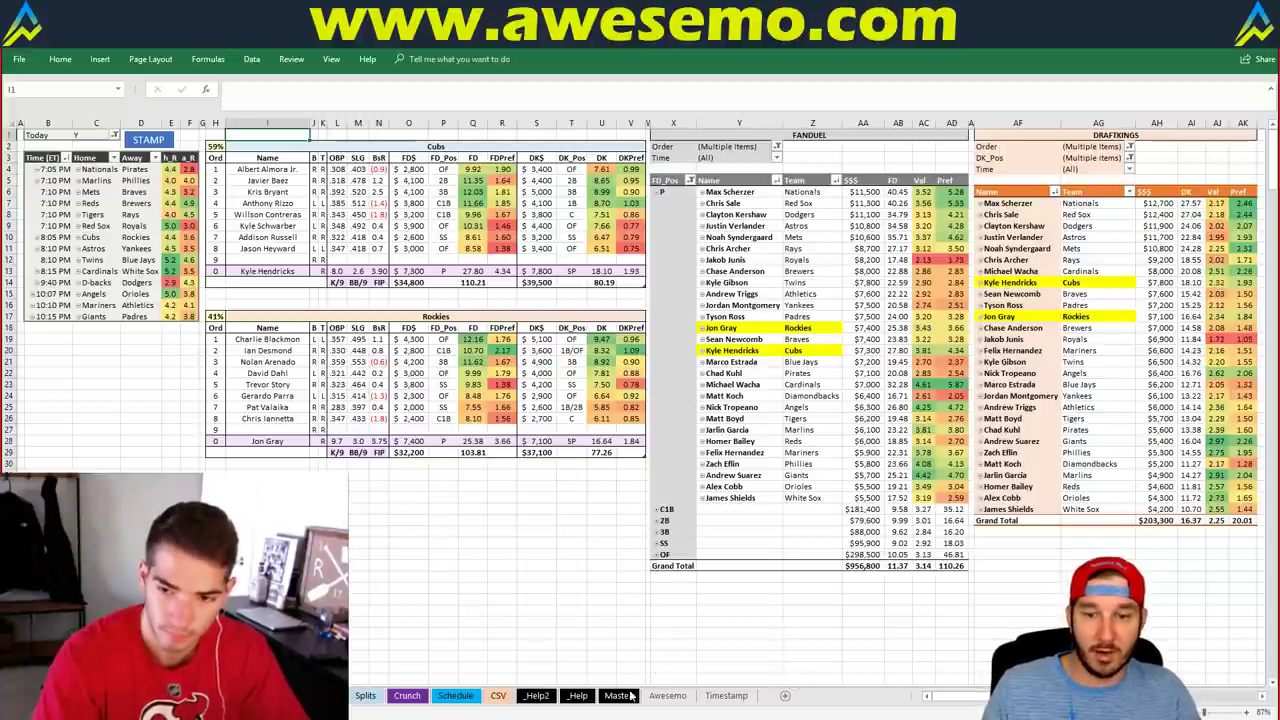
Step: Set the total of the Rockies at Cubs game to 9 in the Schedule sheet, and refresh the matchup sheet's game list
{"action": "left_click", "coordinate": [455, 695]}
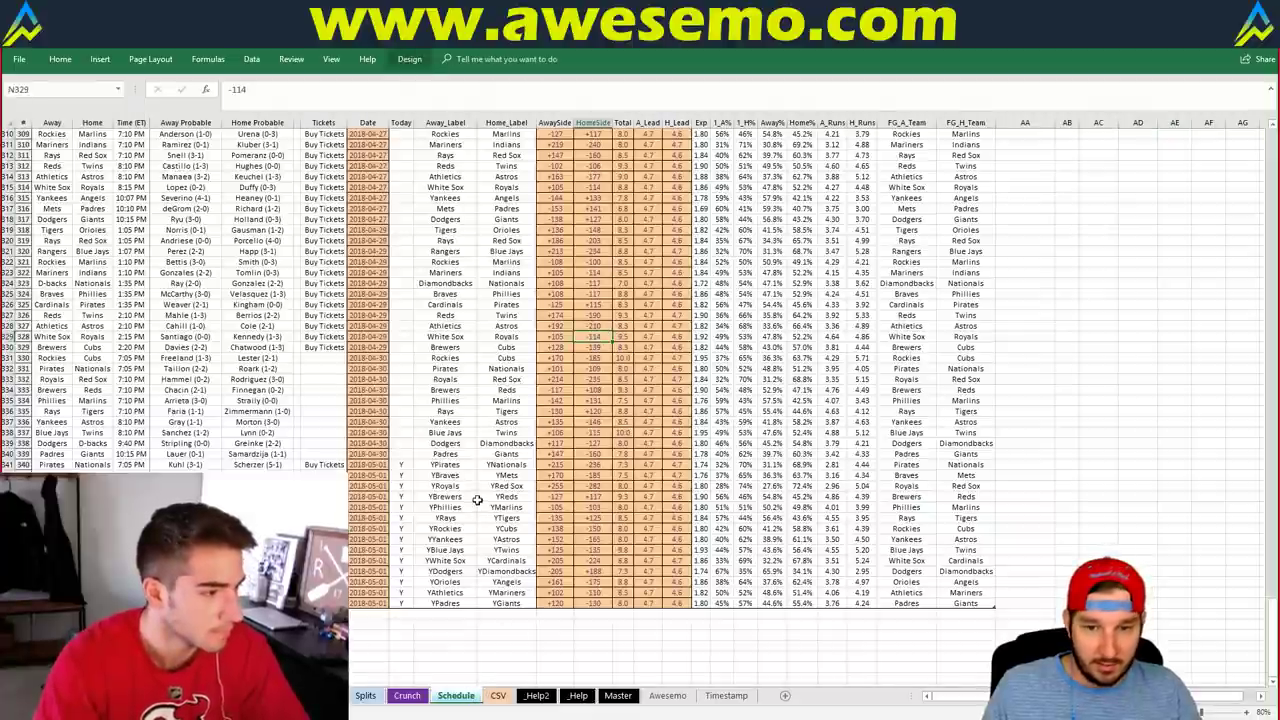
{"action": "left_click", "coordinate": [624, 528]}
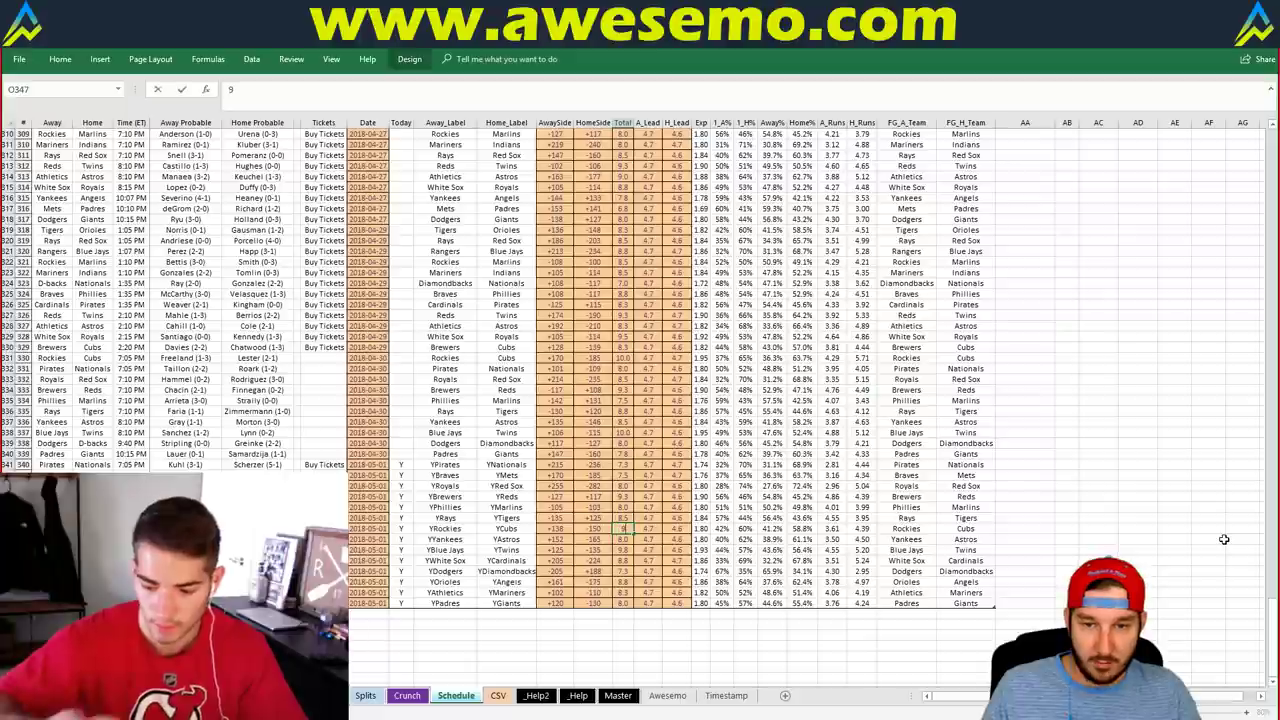
{"action": "key", "text": "Down"}
{"action": "key", "text": "ctrl+Page_Up"}
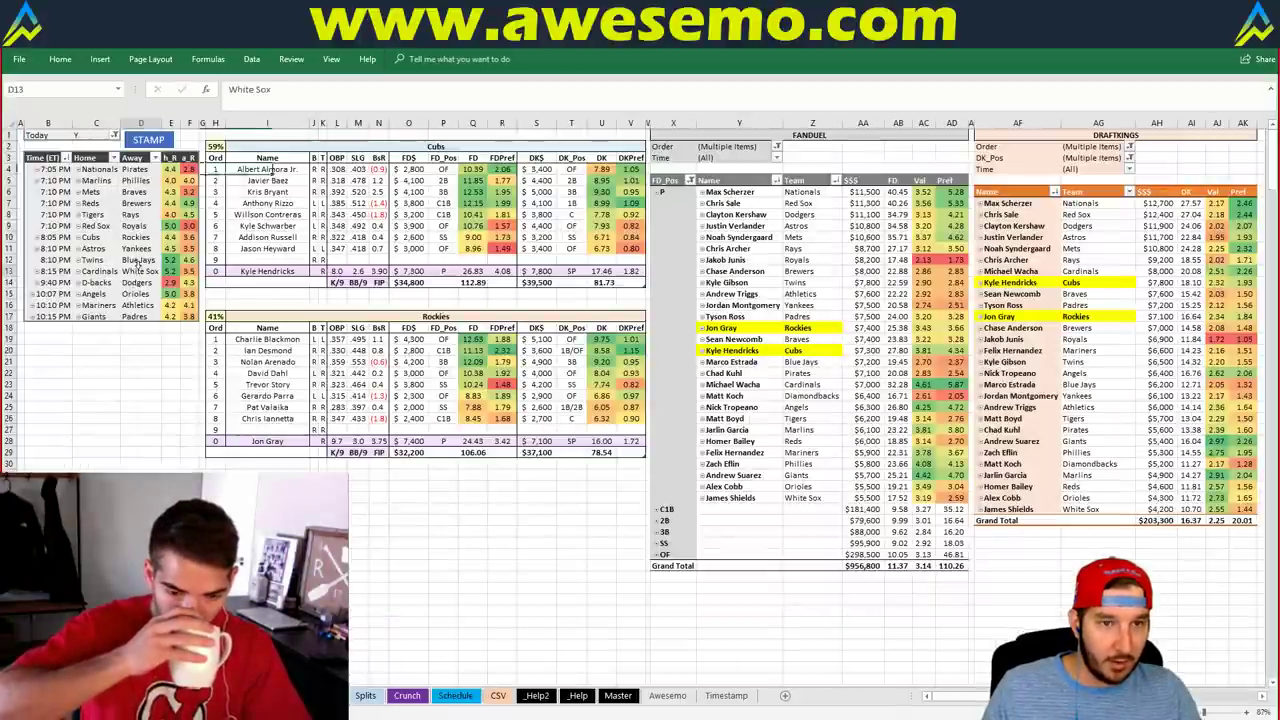
{"action": "right_click", "coordinate": [140, 262]}
{"action": "key", "text": "Escape"}
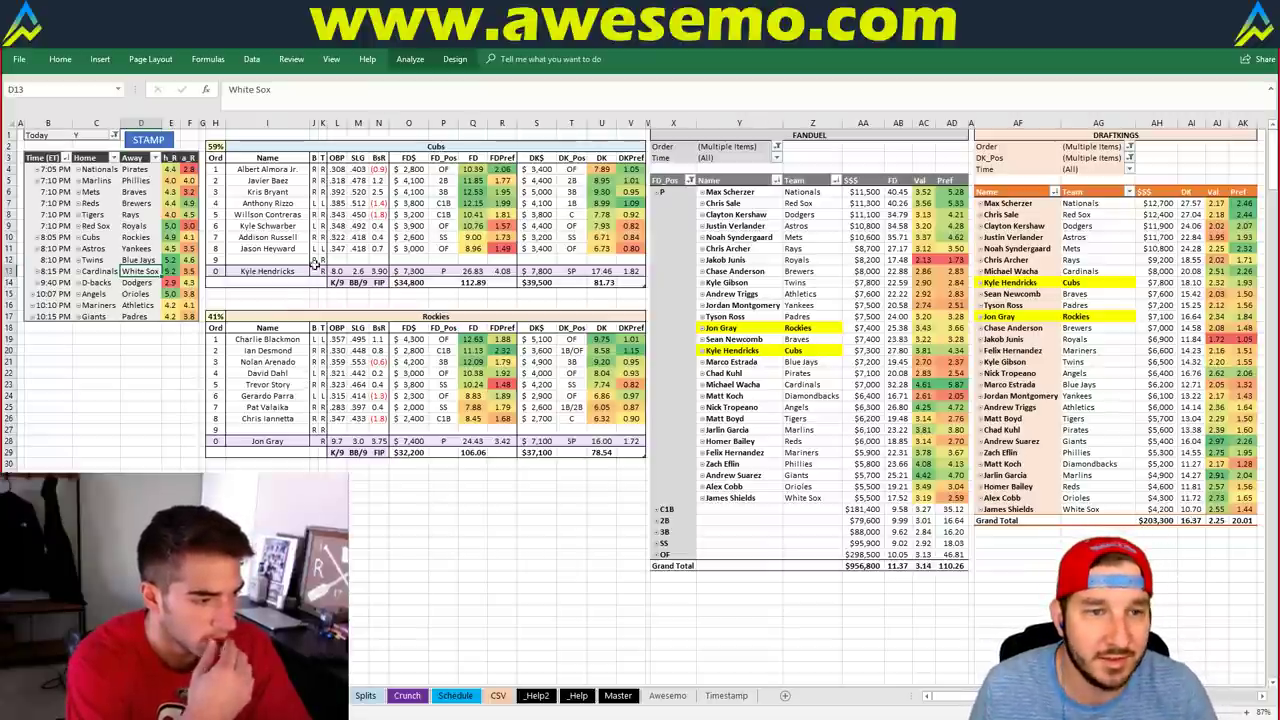
Step: Load the Astros matchup by changing the home team heading to Astros, and stamp the game
{"action": "left_click", "coordinate": [415, 147]}
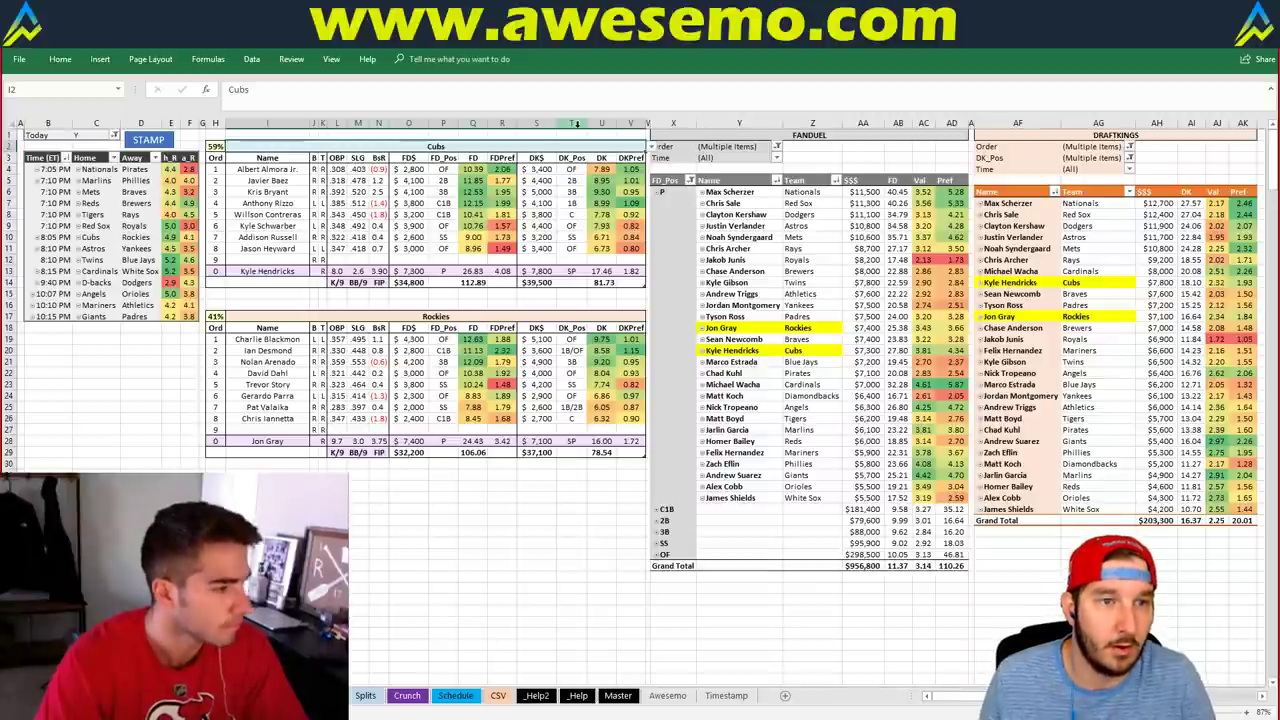
{"action": "type", "text": "Astros"}
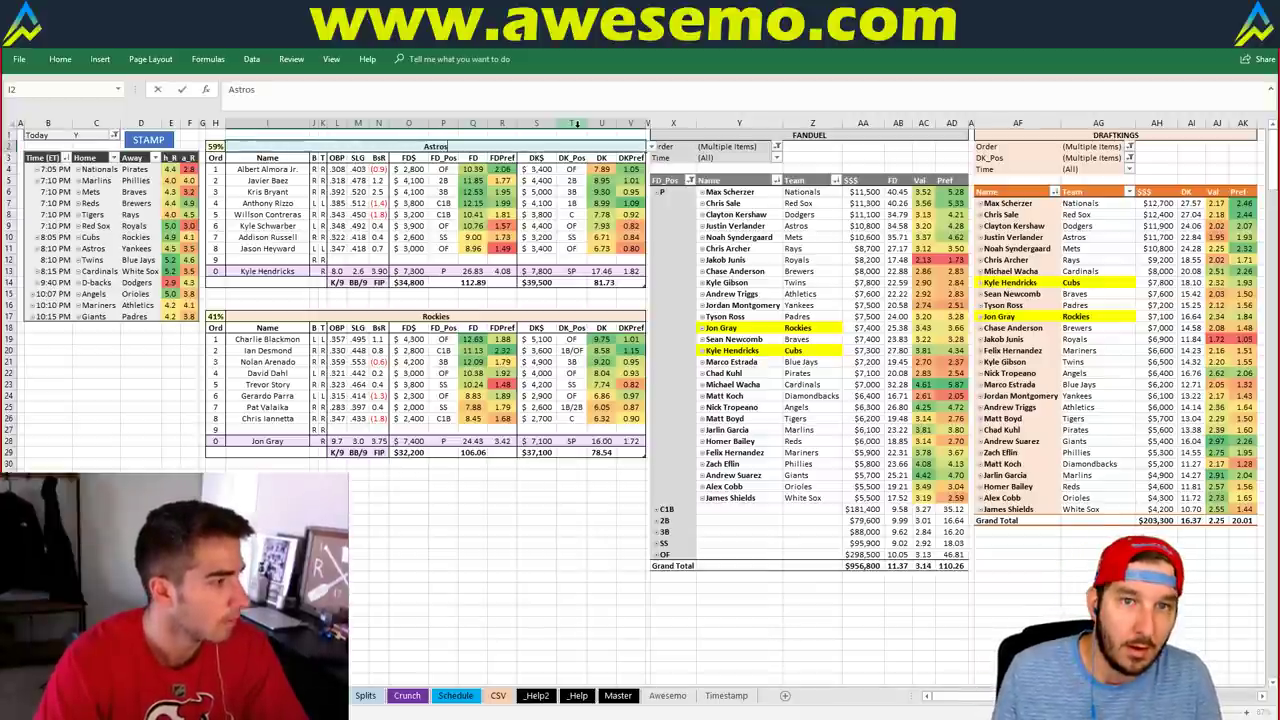
{"action": "key", "text": "Return"}
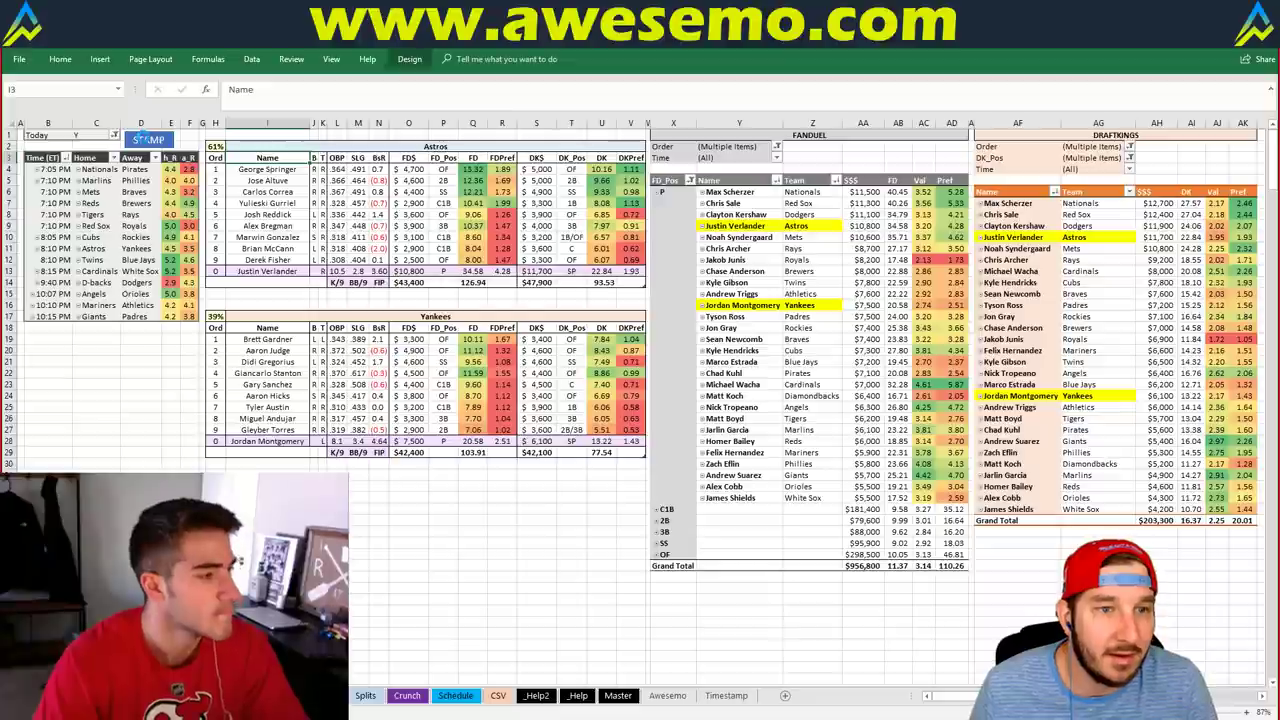
{"action": "left_click", "coordinate": [145, 140]}
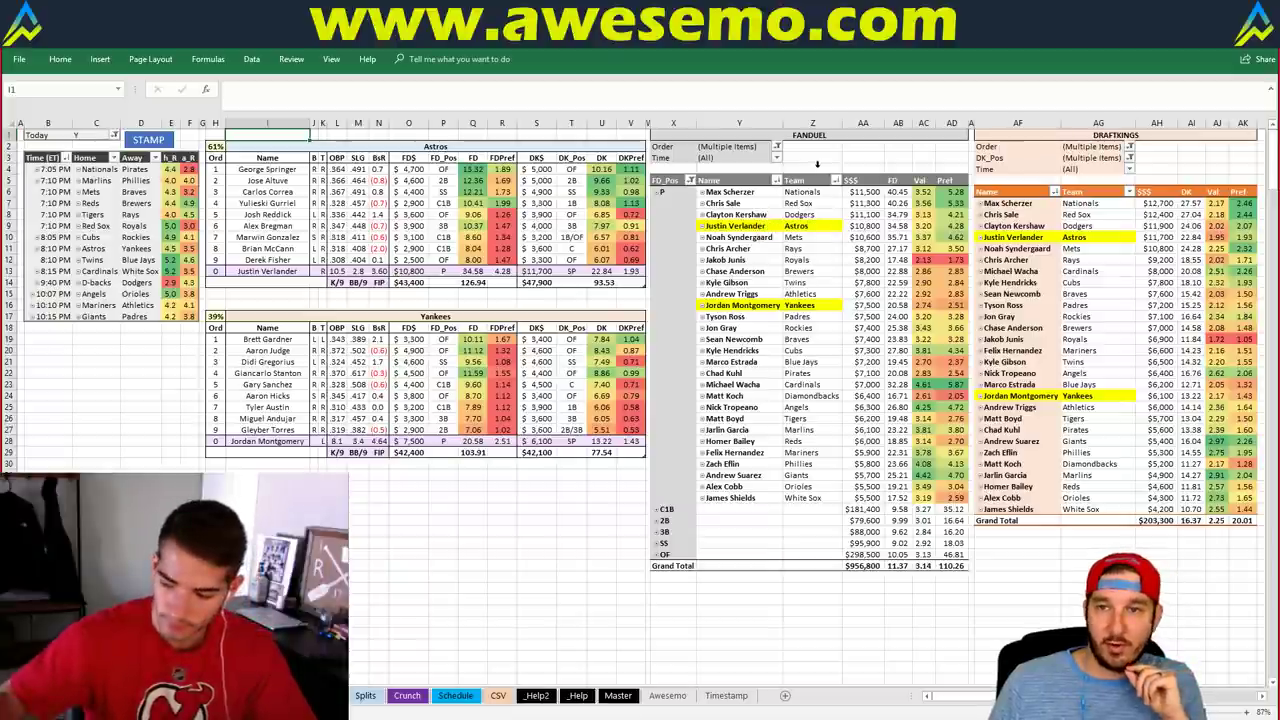
Step: Change the home team heading to Twins to load their matchup, and stamp it
{"action": "left_click", "coordinate": [600, 530]}
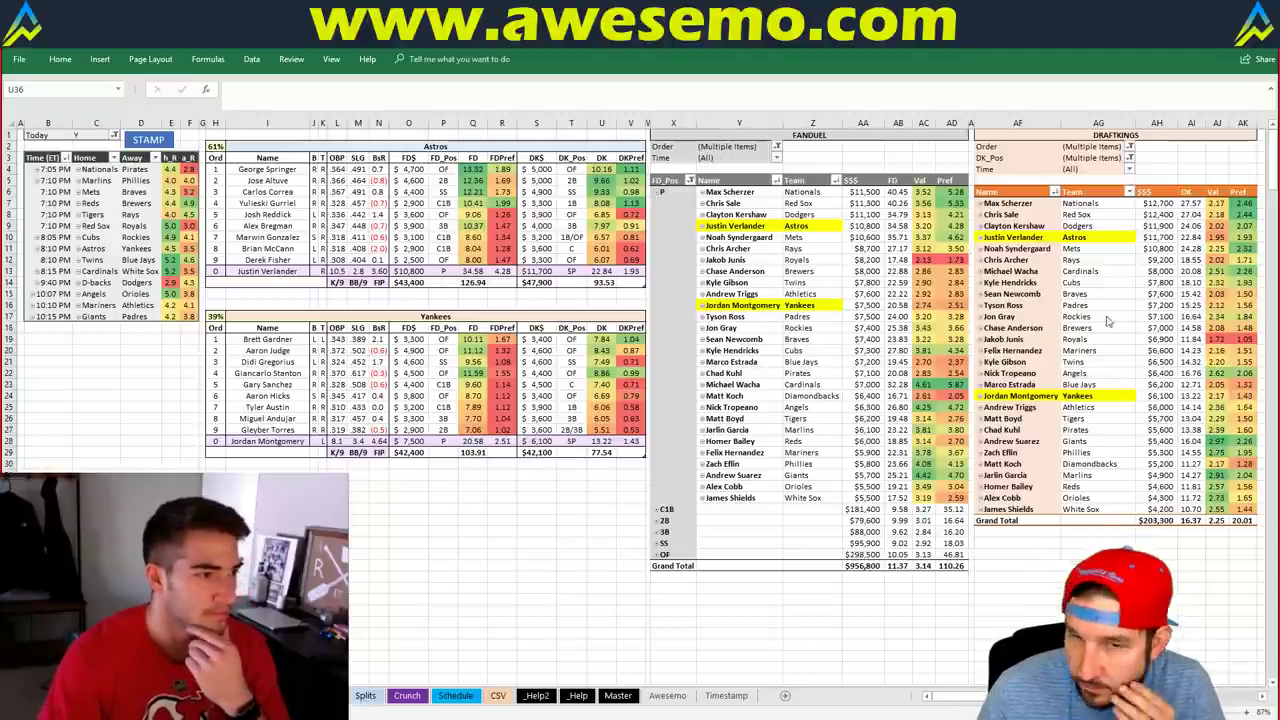
{"action": "left_click", "coordinate": [323, 117]}
{"action": "left_click", "coordinate": [350, 148]}
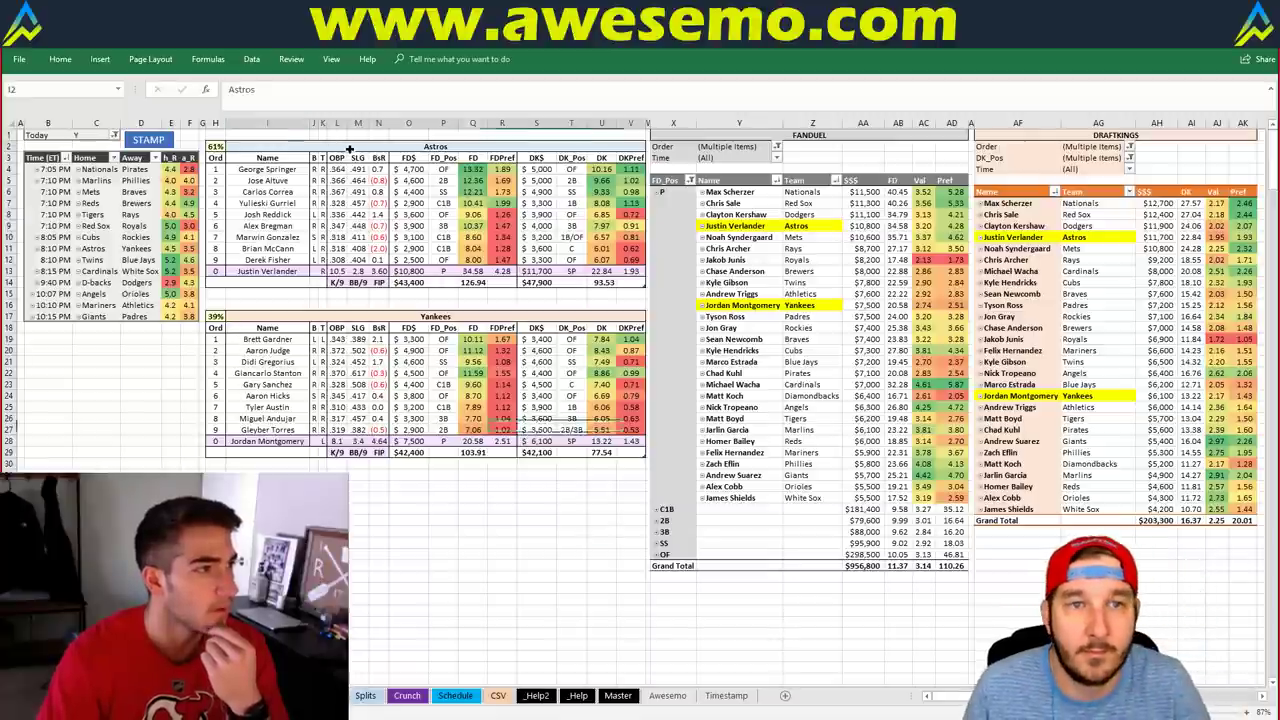
{"action": "type", "text": "Twins"}
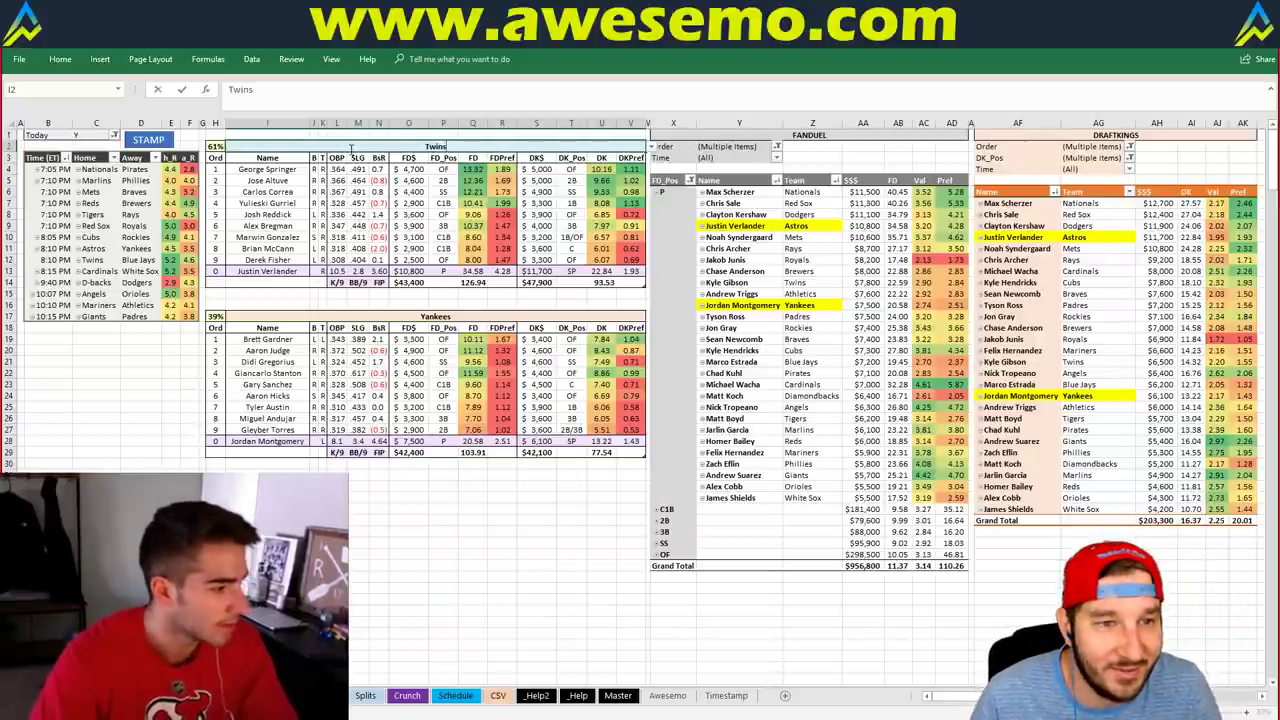
{"action": "key", "text": "Return"}
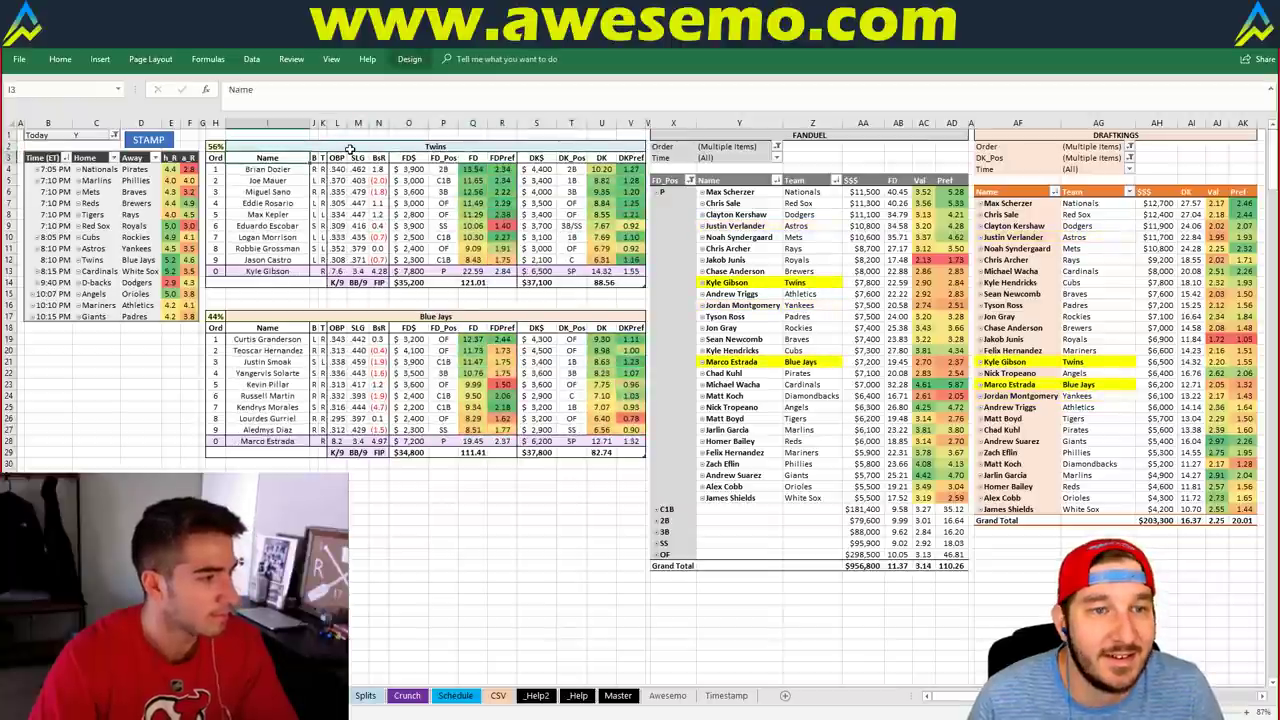
{"action": "left_click", "coordinate": [150, 140]}
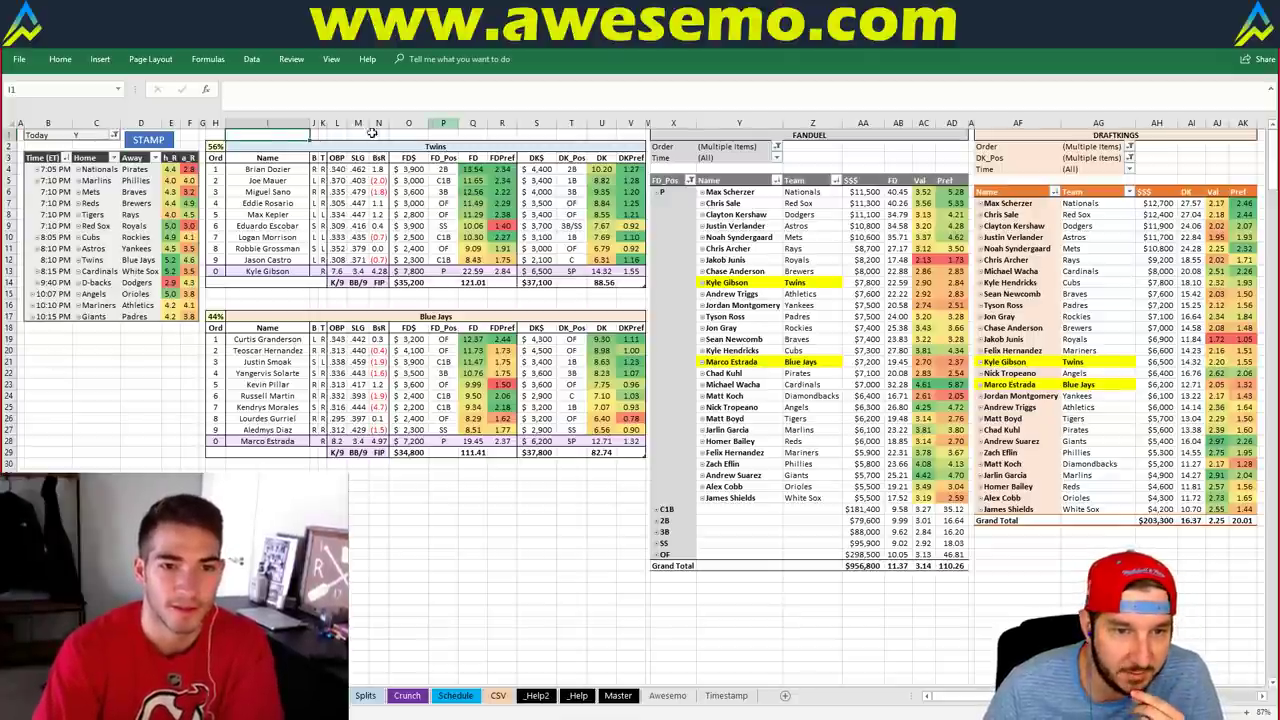
Step: Set the home team heading to Cardinals to bring up their matchup, and stamp the game
{"action": "left_click", "coordinate": [260, 146]}
{"action": "type", "text": "Card"}
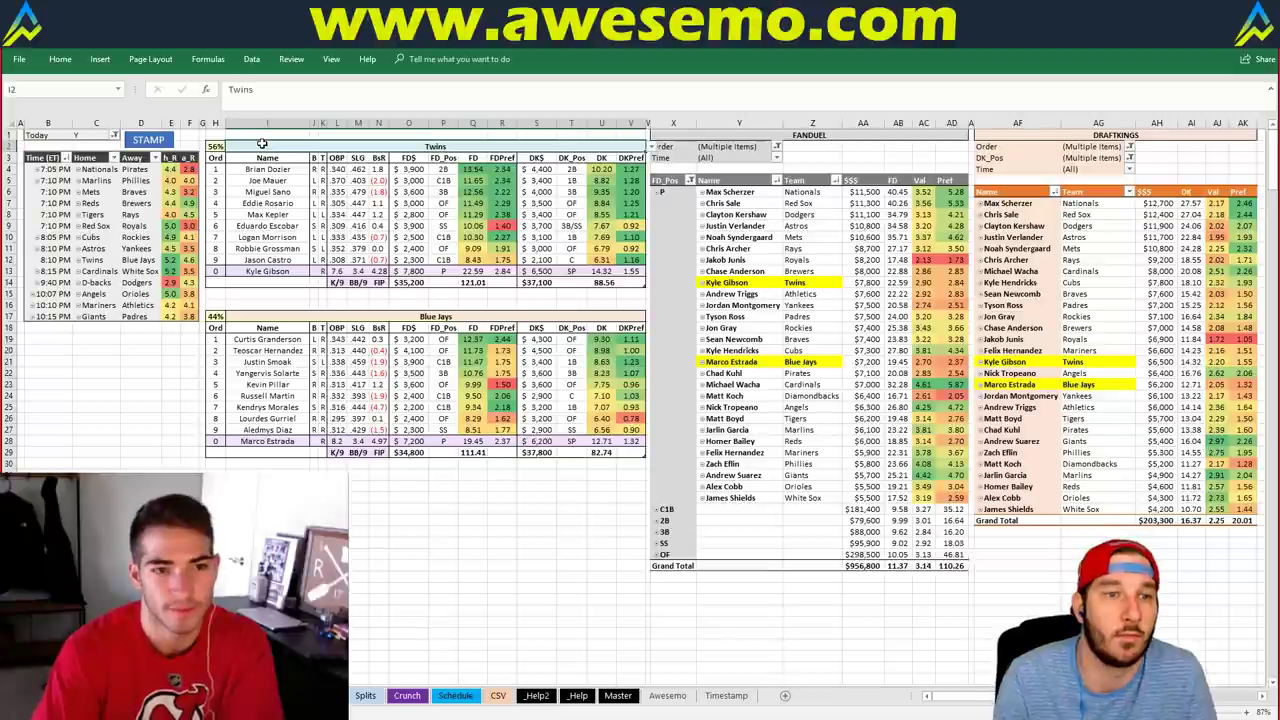
{"action": "type", "text": "inals"}
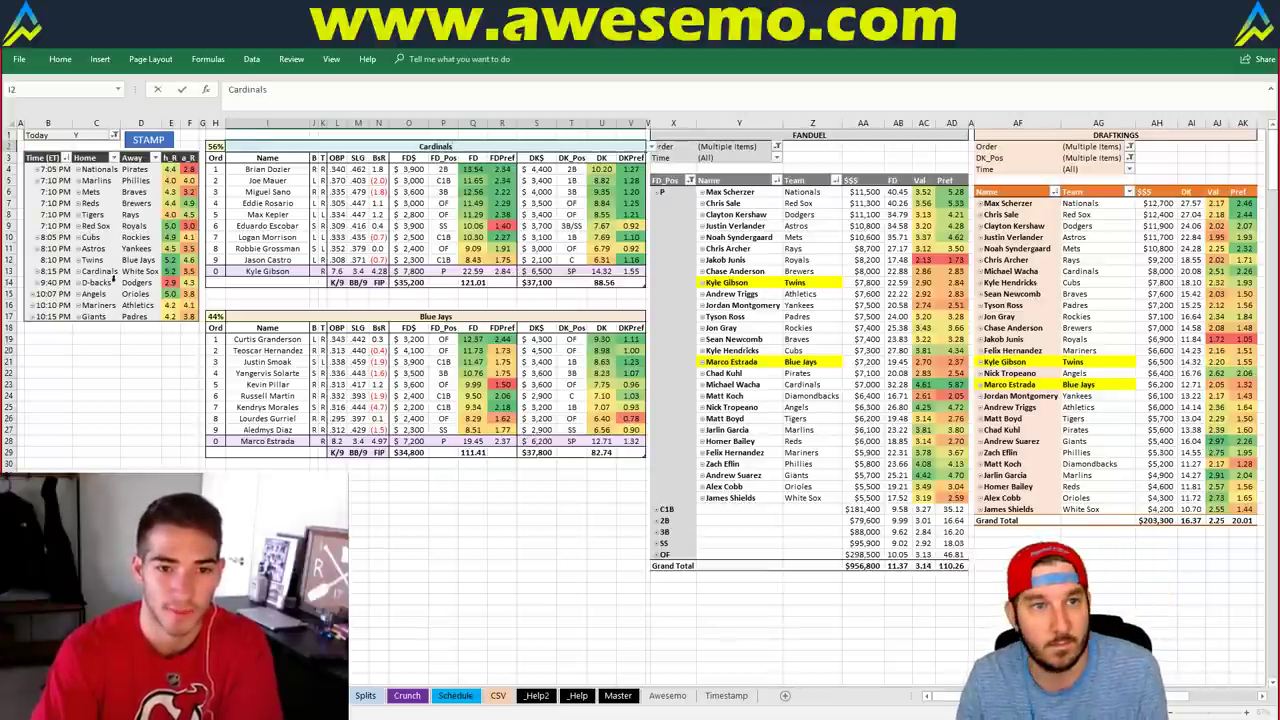
{"action": "key", "text": "Return"}
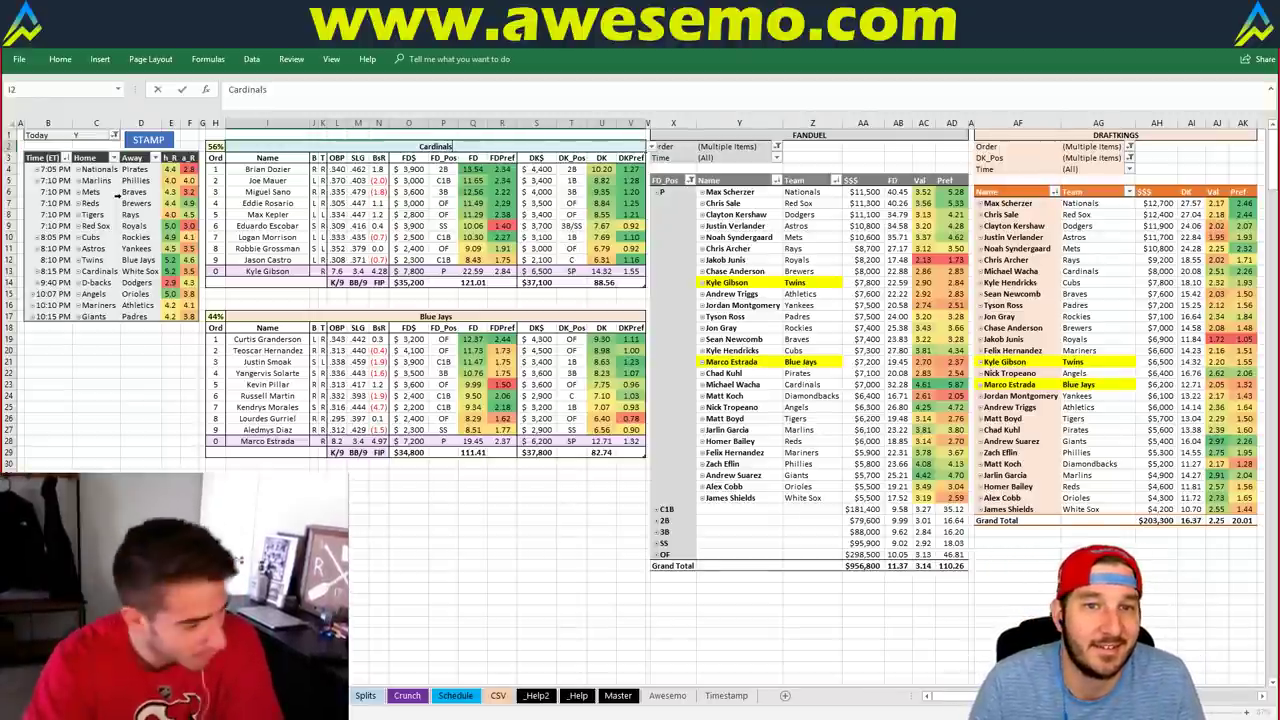
{"action": "left_click", "coordinate": [148, 139]}
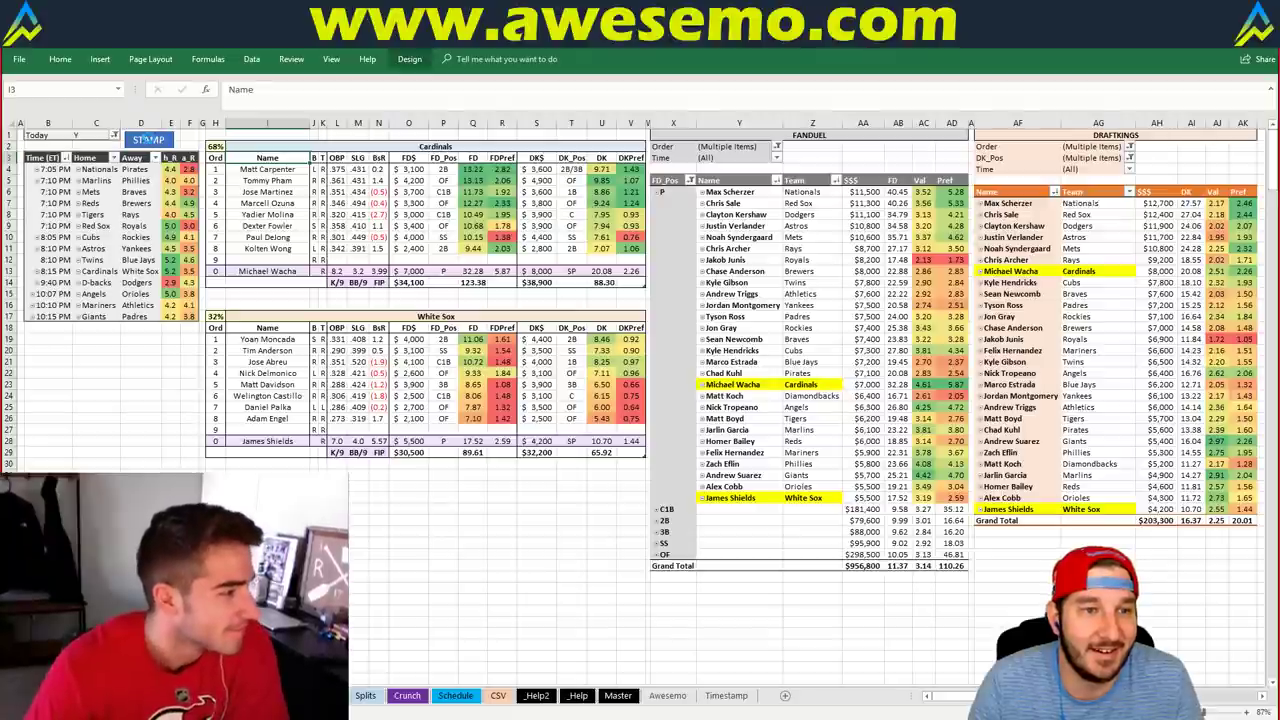
{"action": "left_click", "coordinate": [149, 140]}
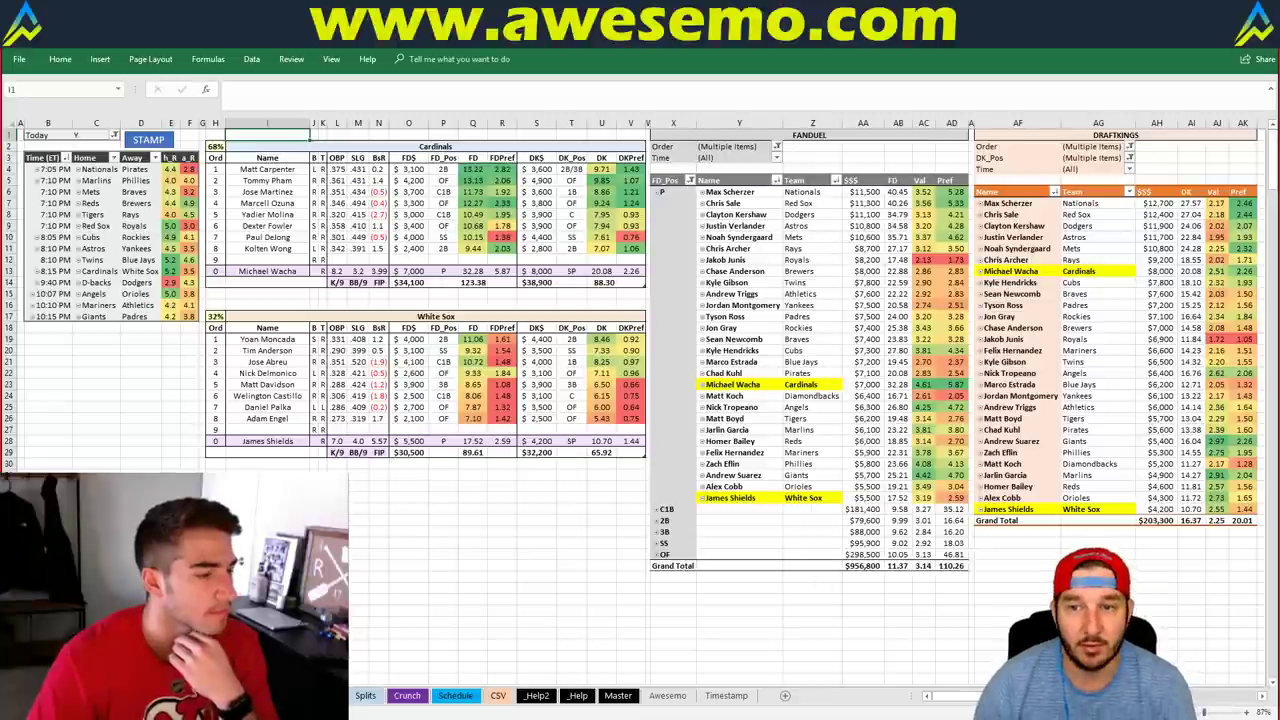
Step: Compare the leading pitchers' projections: Max Scherzer through Michael Wacha on FanDuel, and Max Scherzer through Jordan Montgomery on DraftKings
{"action": "right_click", "coordinate": [752, 252]}
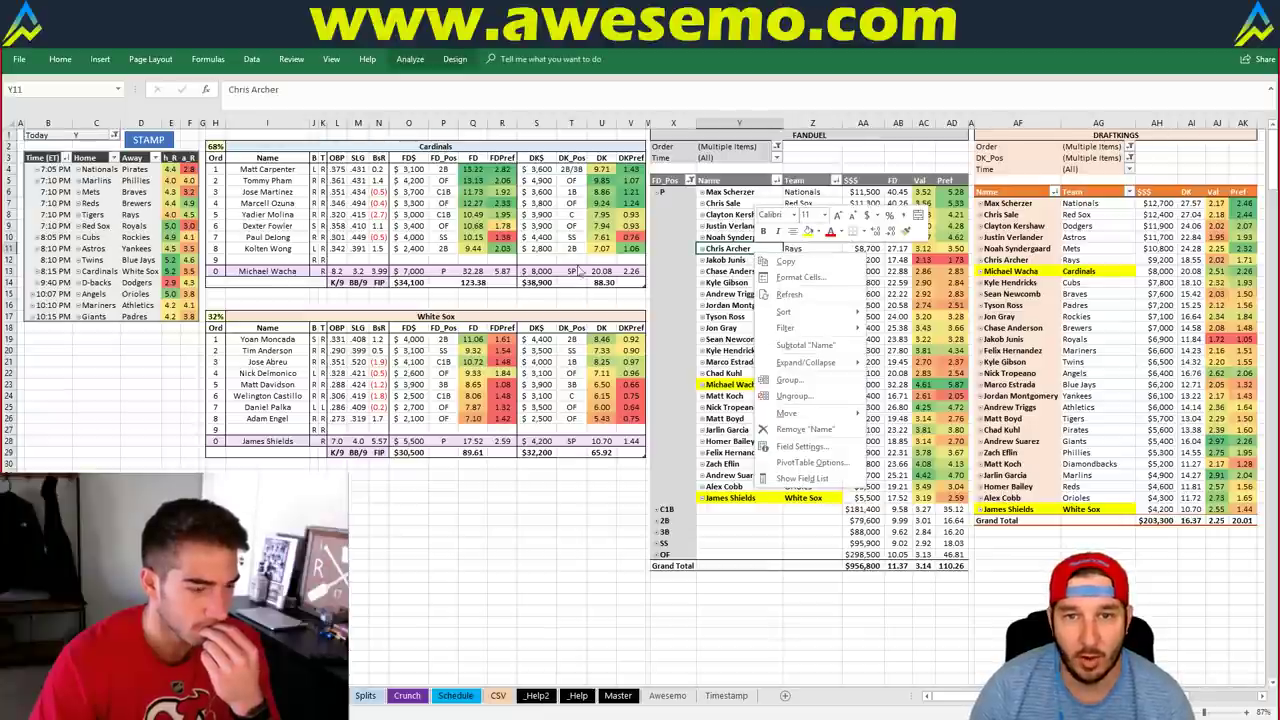
{"action": "key", "text": "Escape"}
{"action": "left_click", "coordinate": [401, 485]}
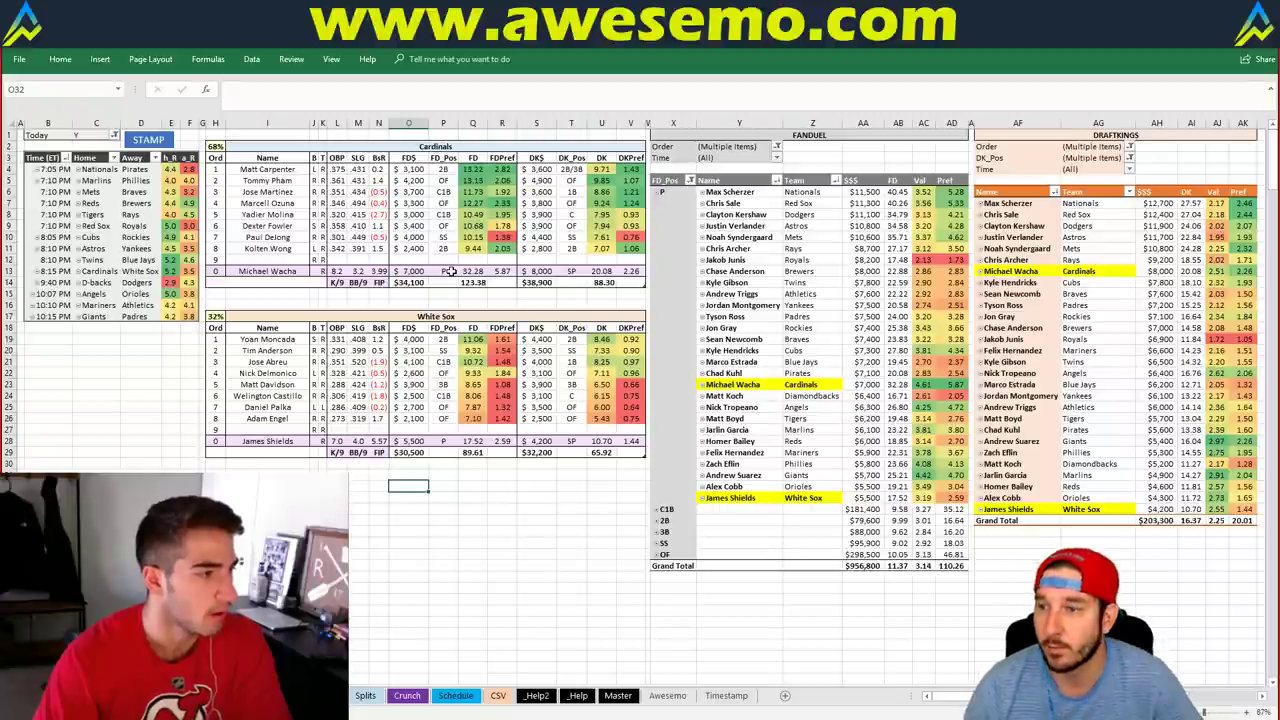
{"action": "mouse_move", "coordinate": [944, 272]}
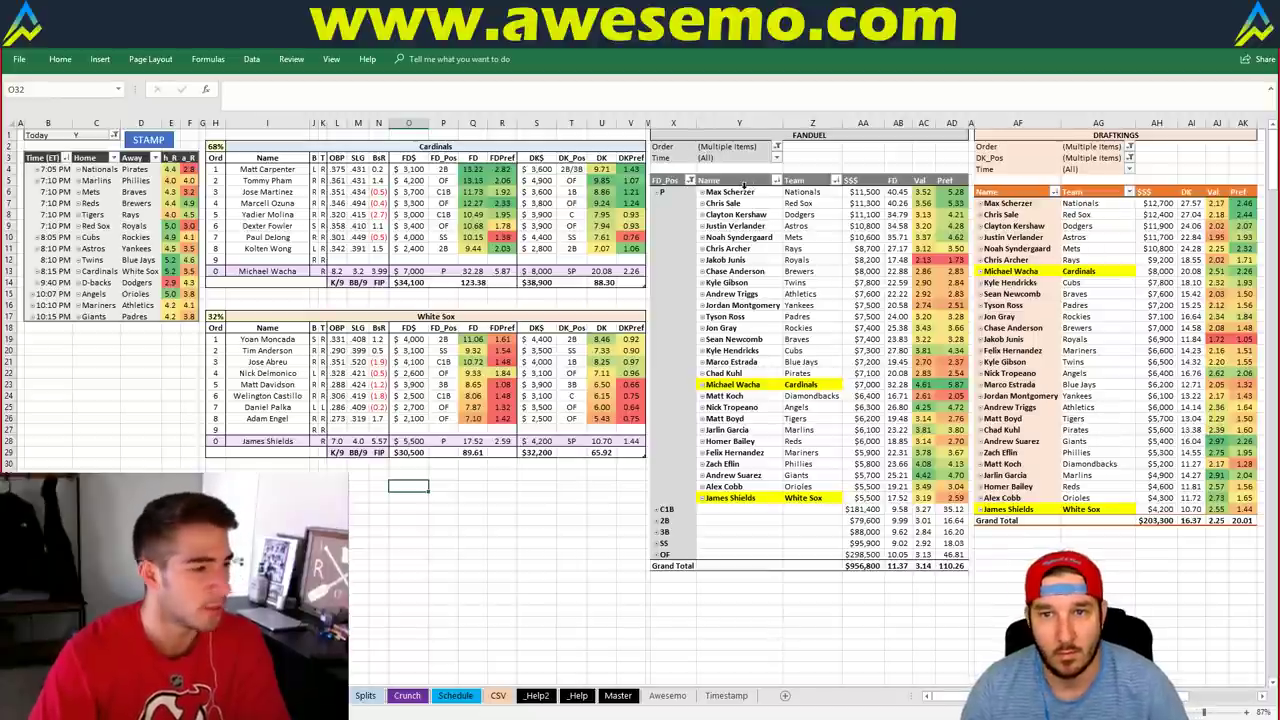
{"action": "left_click_drag", "start_coordinate": [735, 192], "coordinate": [728, 378]}
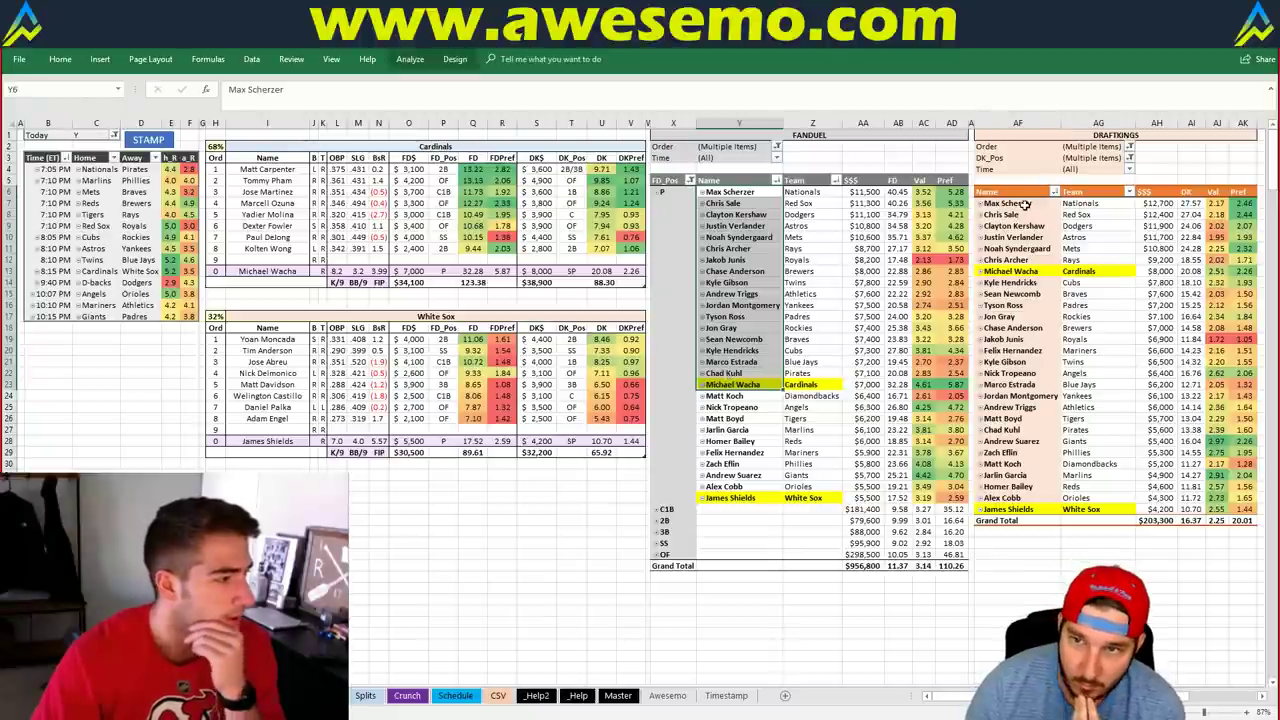
{"action": "left_click_drag", "start_coordinate": [1020, 205], "coordinate": [1044, 392]}
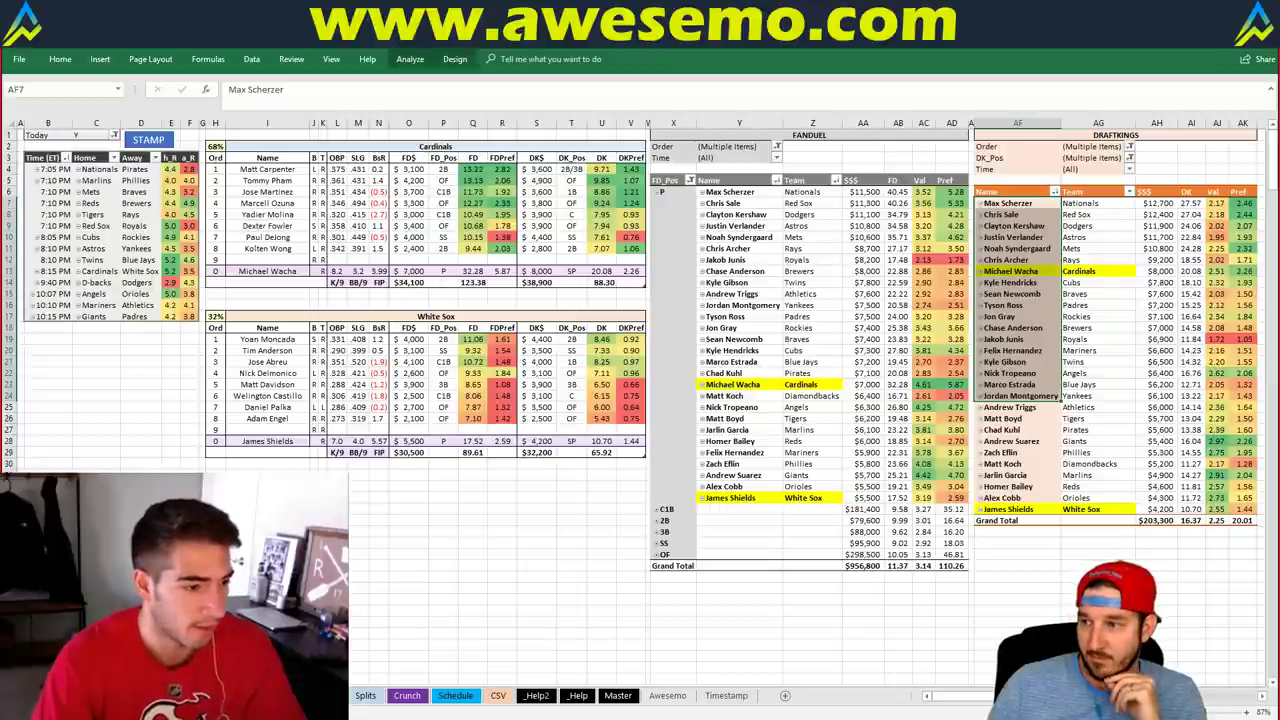
{"action": "left_click", "coordinate": [1010, 203]}
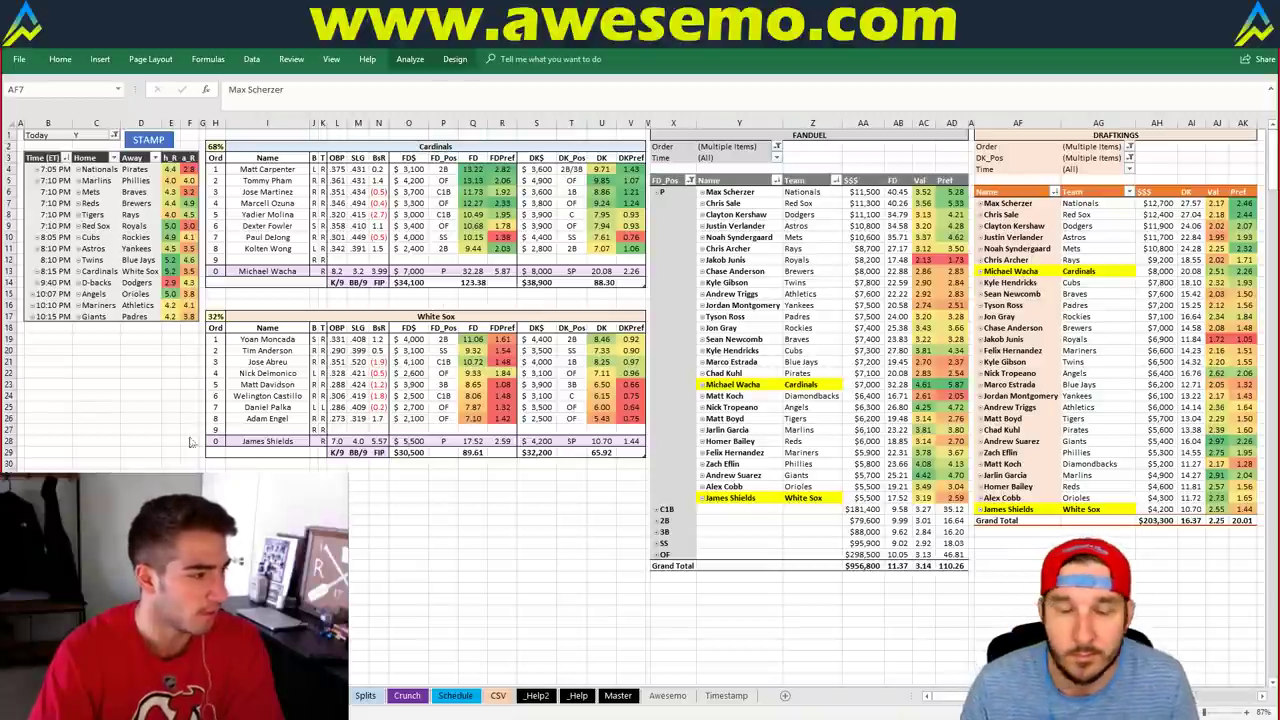
{"action": "key", "text": "shift+Down"}
{"action": "key", "text": "shift+Down"}
{"action": "key", "text": "shift+Down"}
{"action": "key", "text": "shift+Down"}
{"action": "key", "text": "shift+Down"}
{"action": "key", "text": "shift+Down"}
{"action": "key", "text": "shift+Down"}
{"action": "key", "text": "shift+Down"}
{"action": "key", "text": "shift+Down"}
{"action": "key", "text": "shift+Down"}
{"action": "key", "text": "shift+Down"}
{"action": "key", "text": "shift+Down"}
{"action": "key", "text": "shift+Down"}
{"action": "key", "text": "shift+Down"}
{"action": "key", "text": "shift+Down"}
{"action": "key", "text": "shift+Down"}
{"action": "key", "text": "shift+Down"}
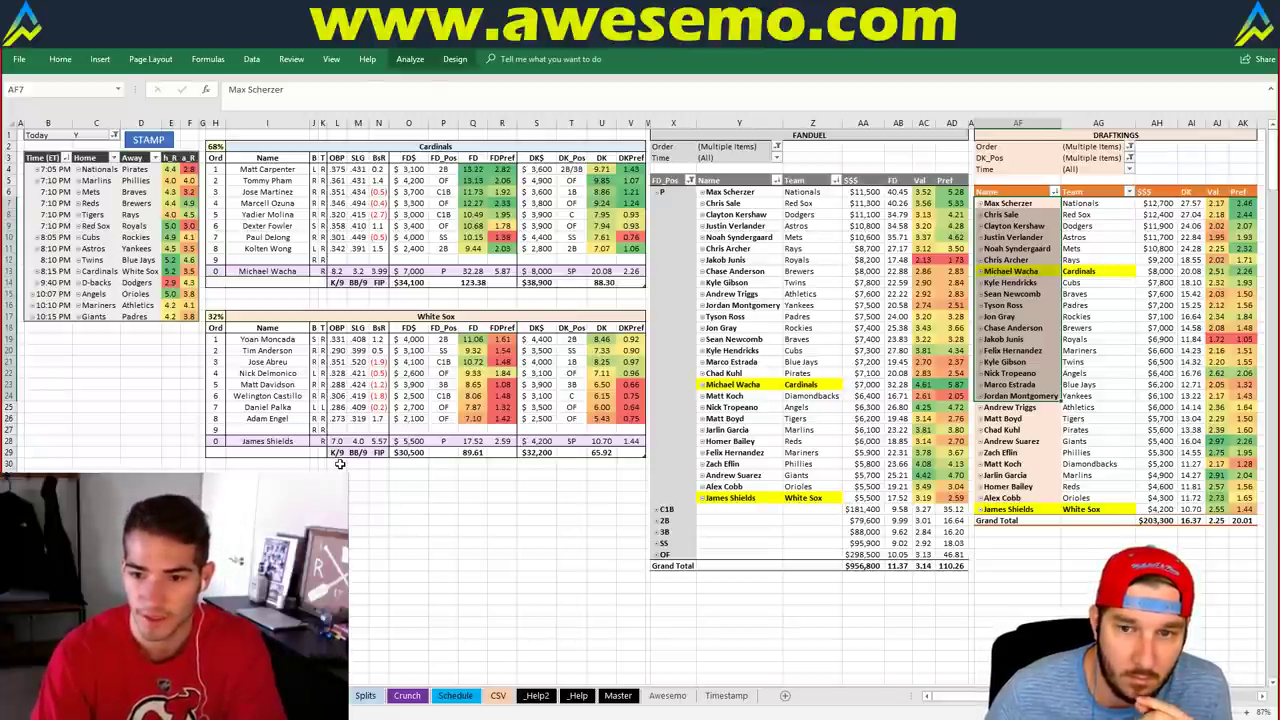
Step: Check the stamped games and their elapsed times in the Timestamp sheet, then return to the matchup sheet
{"action": "left_click", "coordinate": [726, 695]}
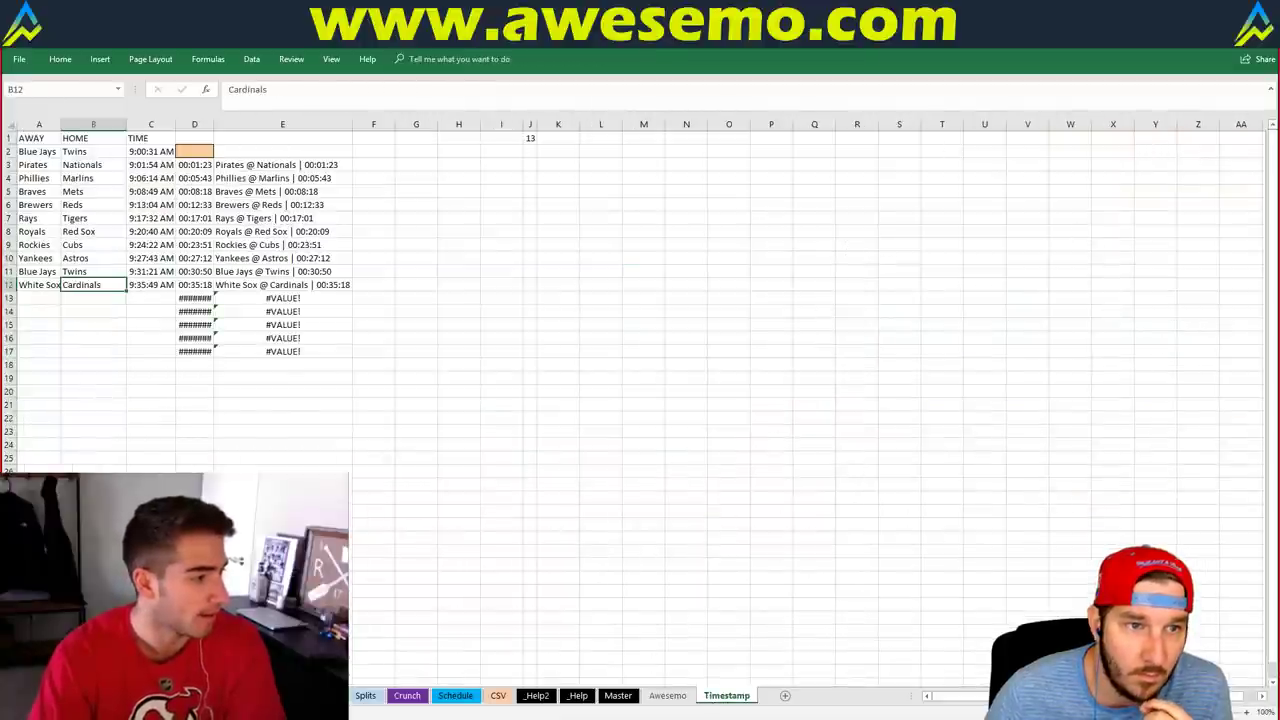
{"action": "left_click", "coordinate": [407, 695]}
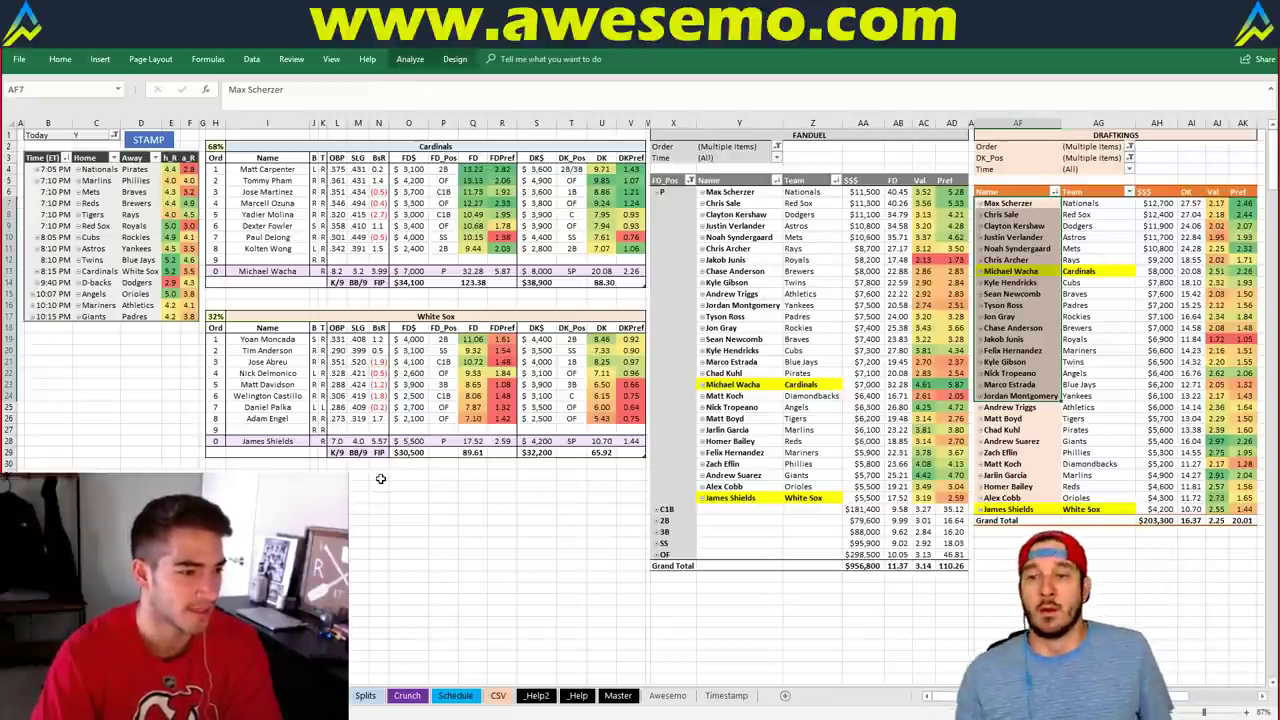
{"action": "left_click", "coordinate": [300, 466]}
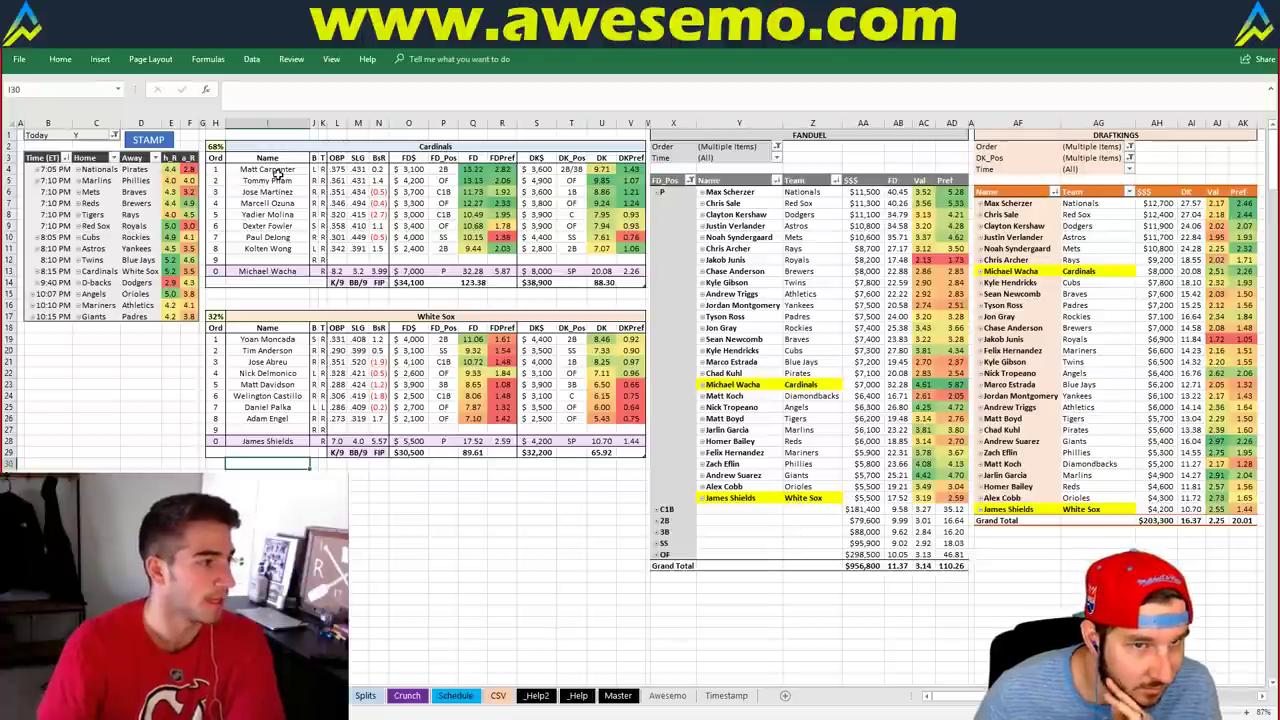
Step: Change the home team heading to Diamondbacks to load their matchup, and stamp the game
{"action": "left_click", "coordinate": [330, 143]}
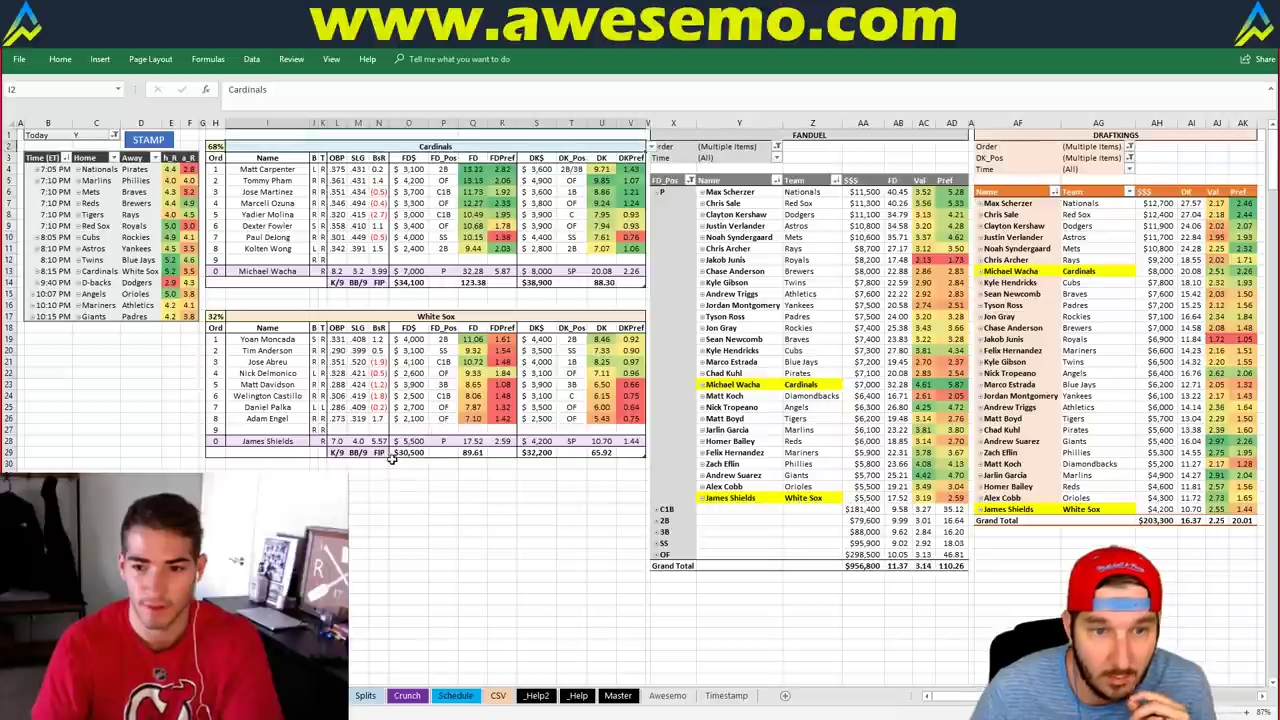
{"action": "left_click", "coordinate": [85, 362]}
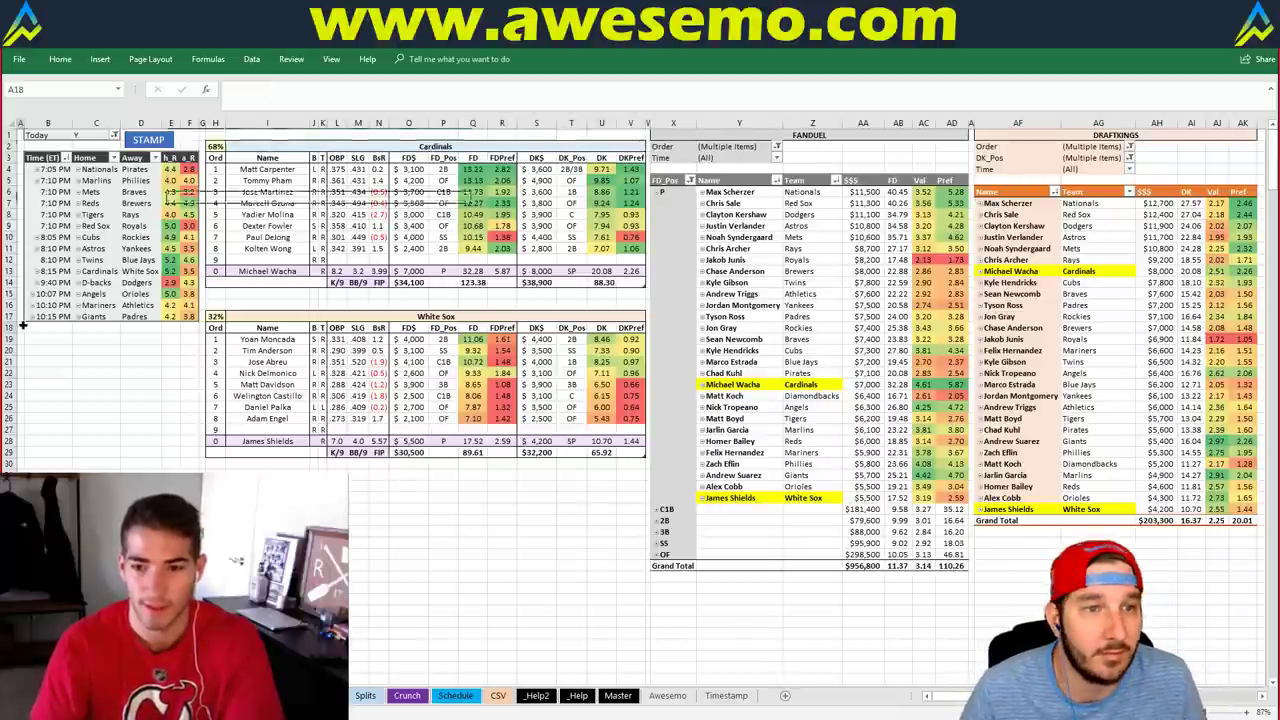
{"action": "left_click", "coordinate": [424, 147]}
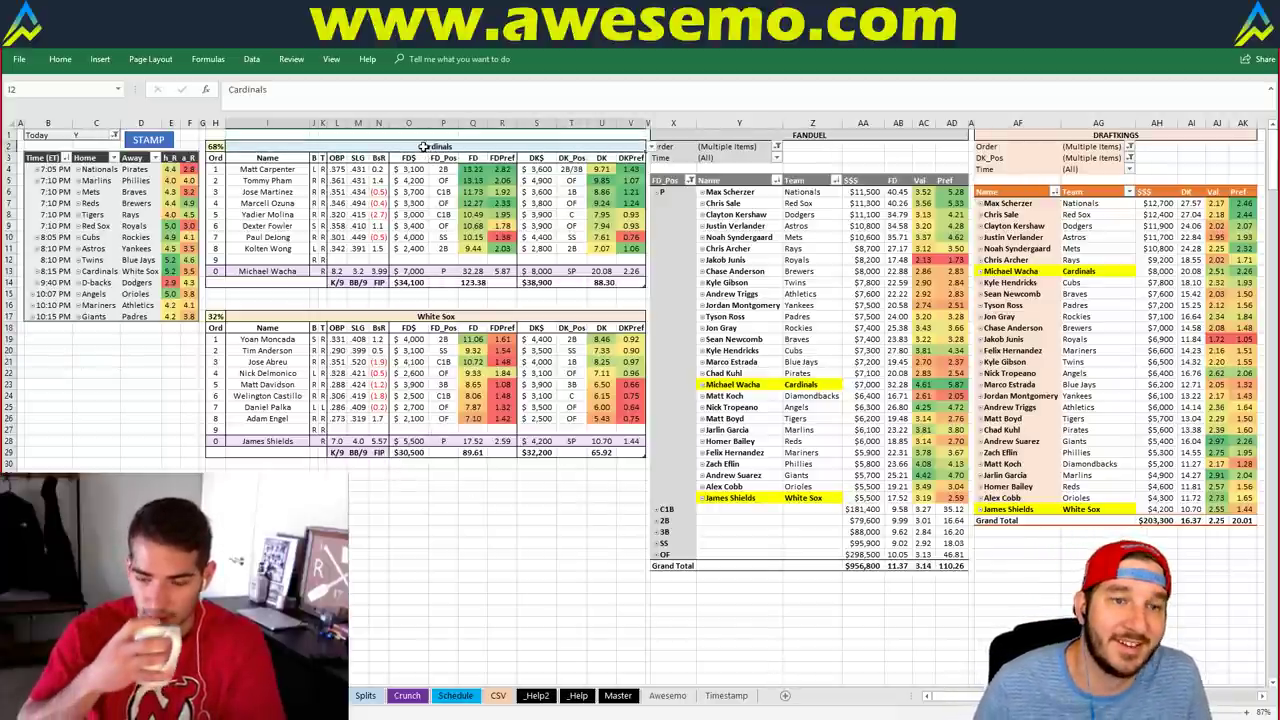
{"action": "type", "text": "Diamondbacks"}
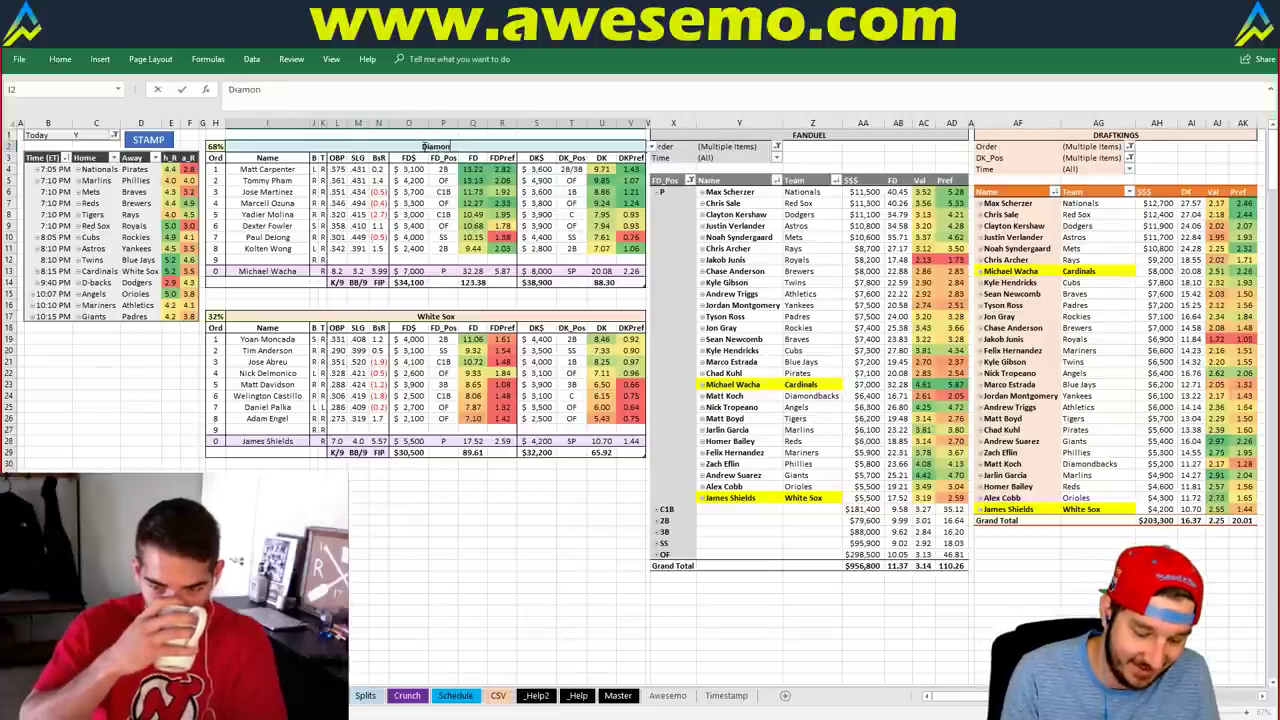
{"action": "left_click", "coordinate": [148, 140]}
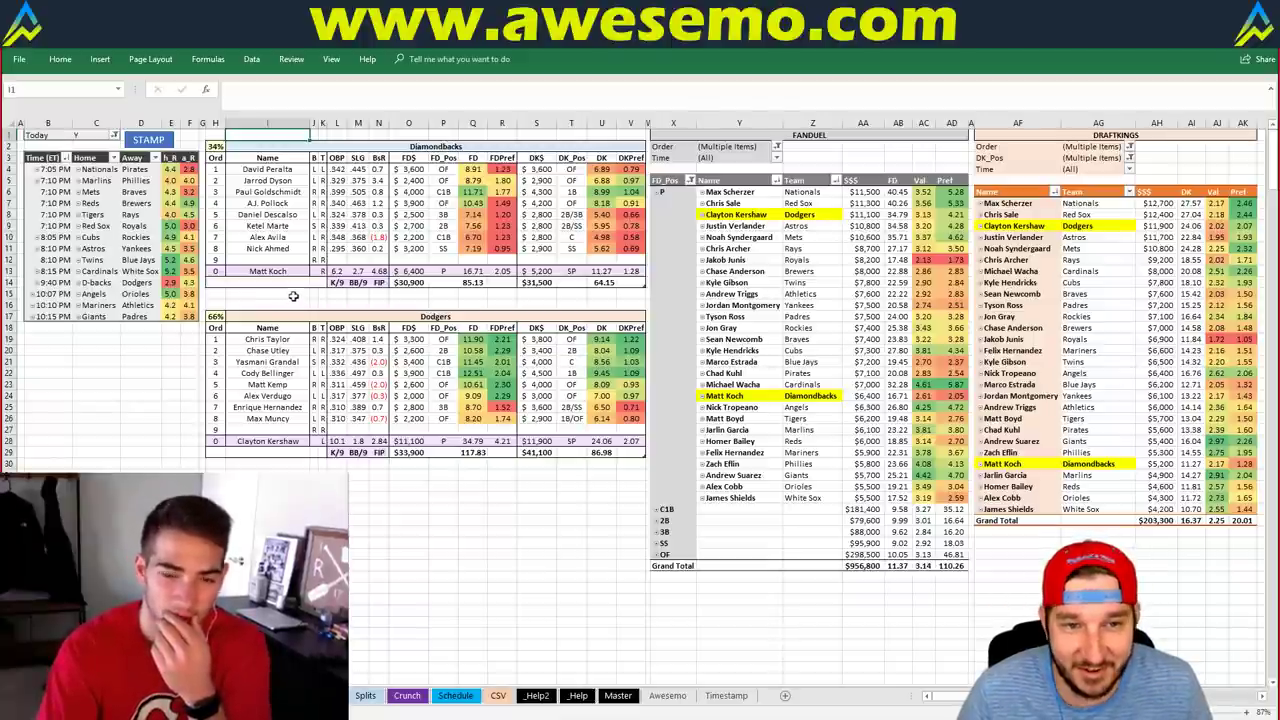
{"action": "left_click", "coordinate": [293, 296]}
{"action": "left_click", "coordinate": [330, 302]}
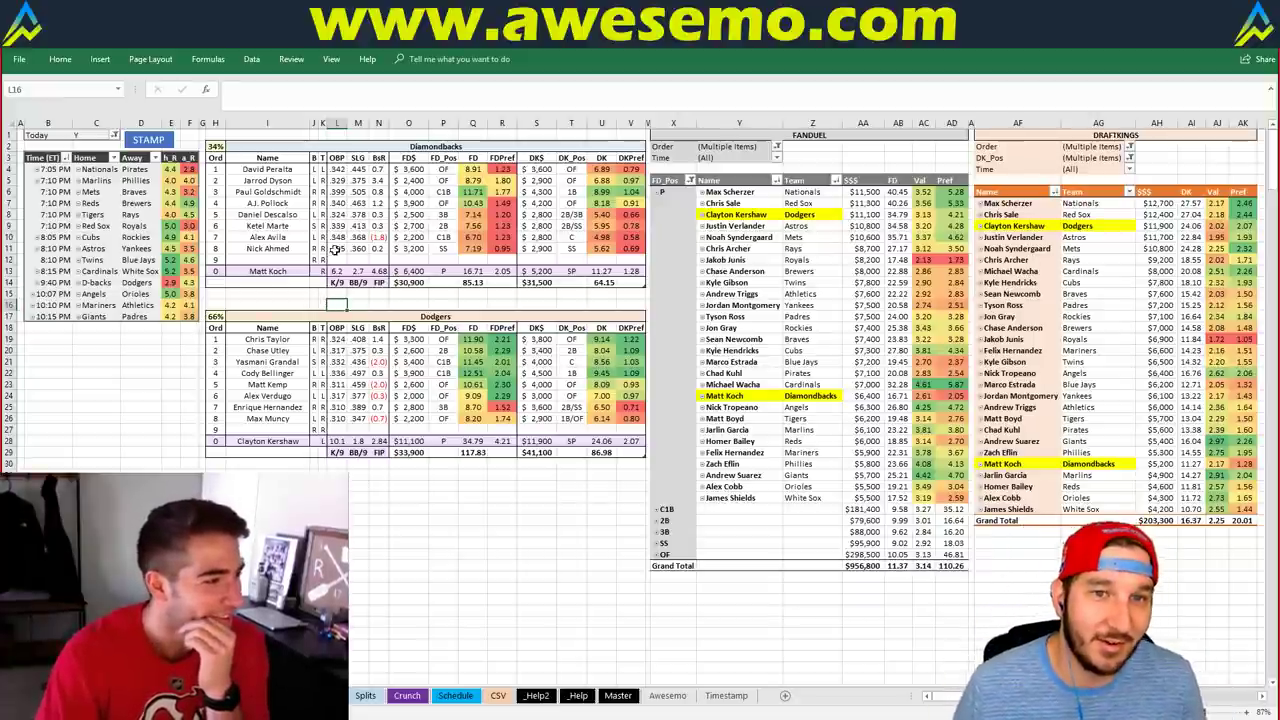
{"action": "left_click", "coordinate": [314, 293]}
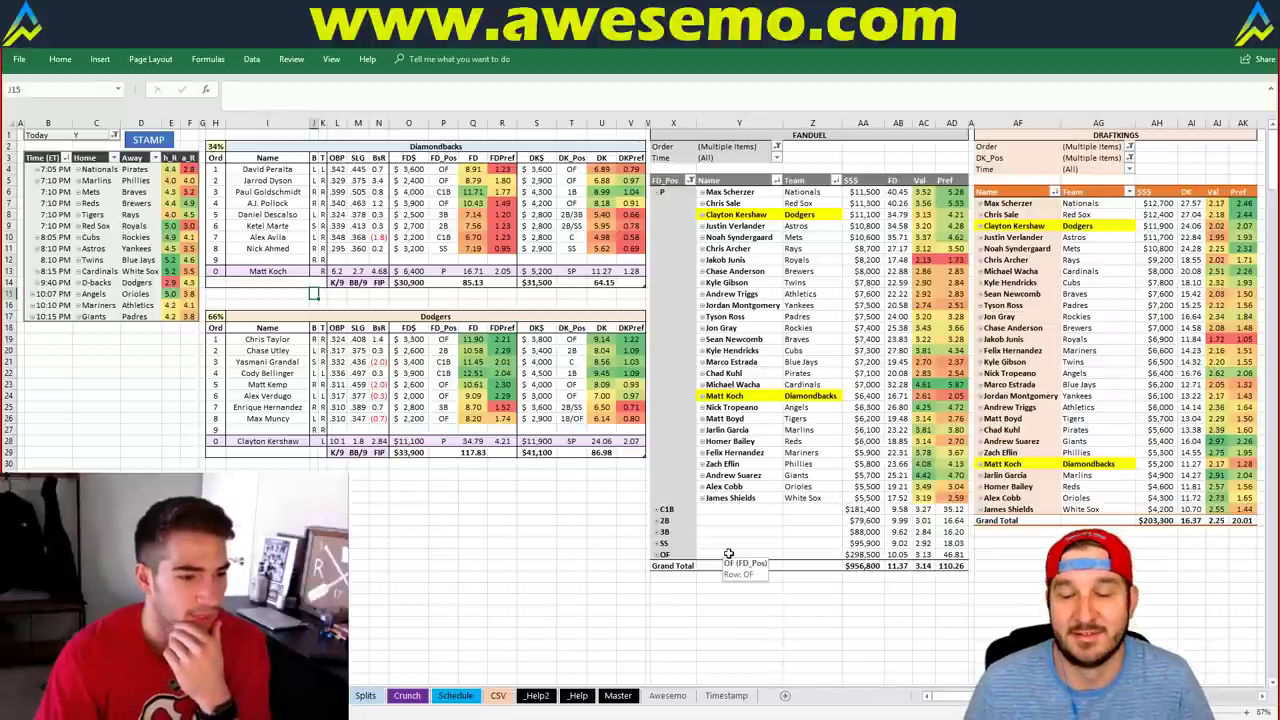
Step: Check the 2018-05-01 moneylines and win percentages in the Schedule sheet, including the Yankees–Astros and Dodgers–Diamondbacks rows, and return to the matchup sheet
{"action": "left_click", "coordinate": [405, 477]}
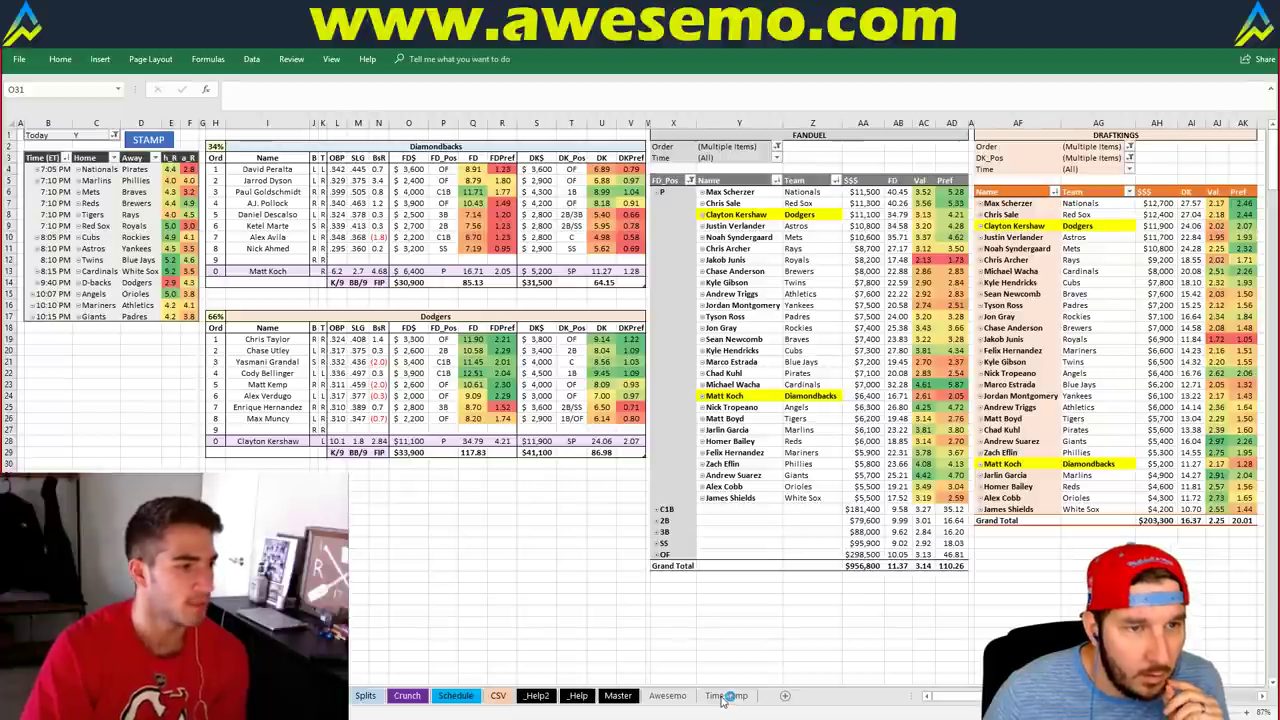
{"action": "left_click", "coordinate": [458, 697]}
{"action": "left_click", "coordinate": [555, 582]}
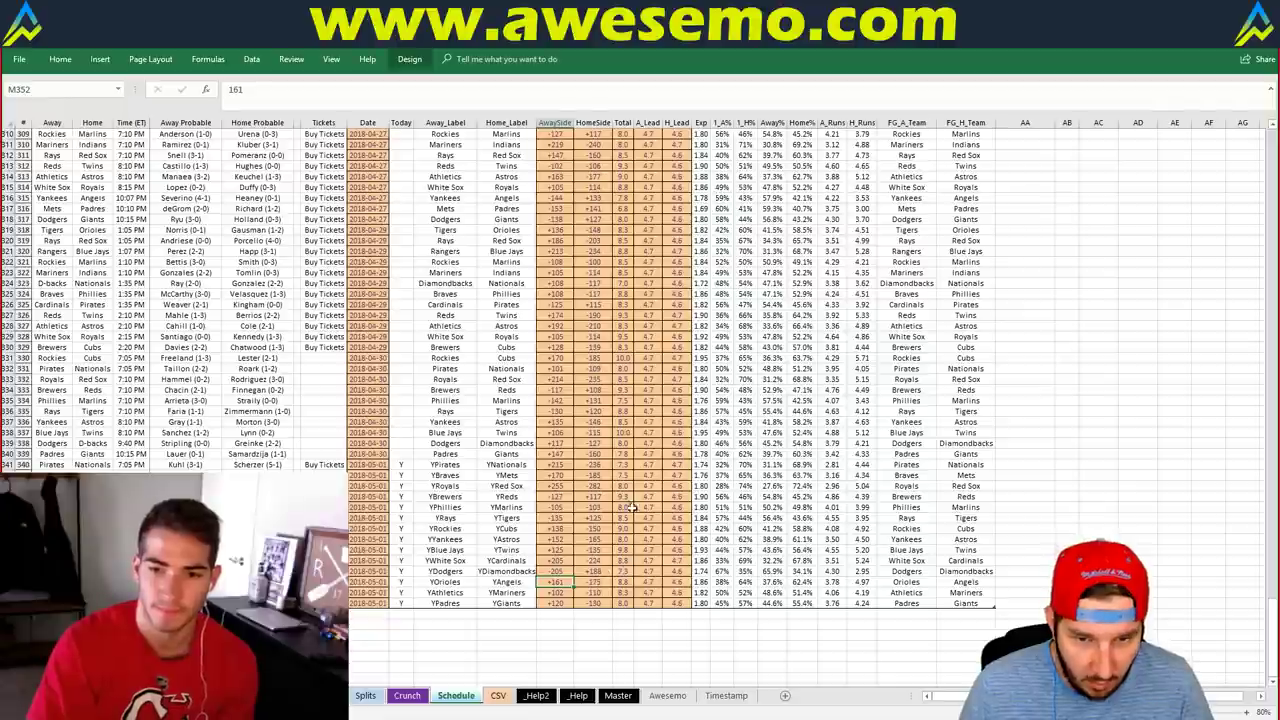
{"action": "left_click", "coordinate": [553, 539]}
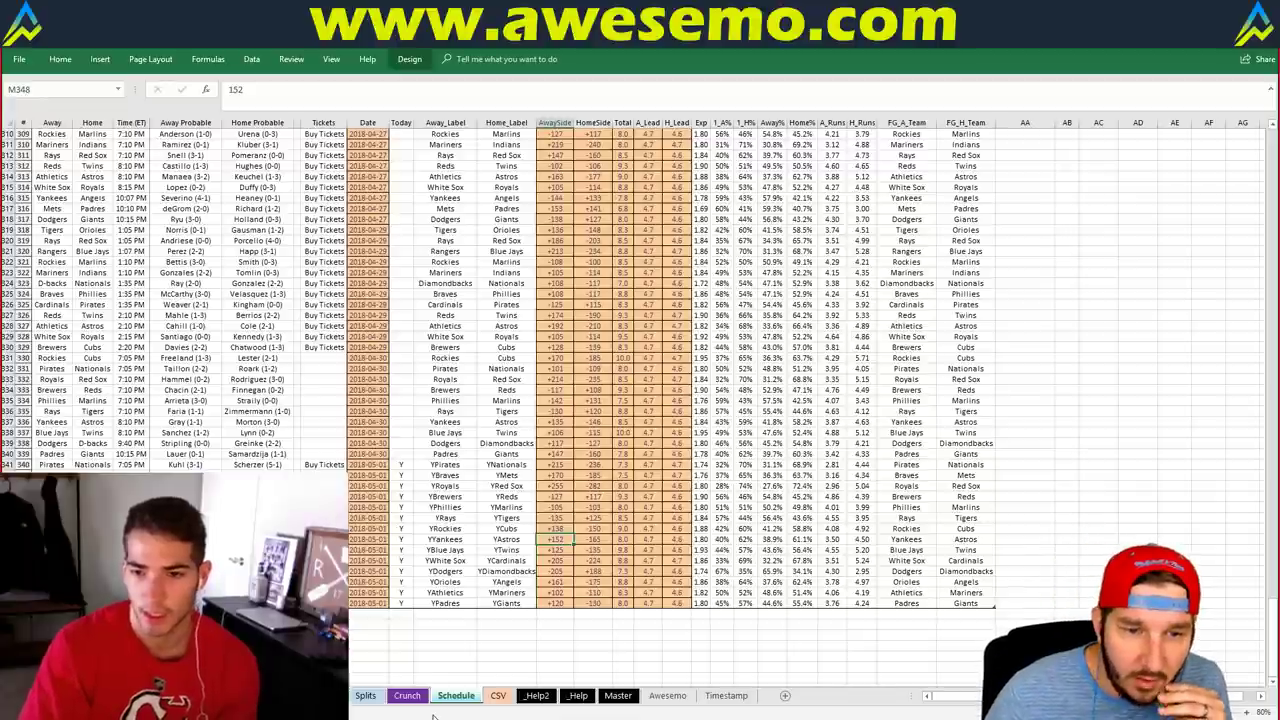
{"action": "left_click", "coordinate": [745, 540]}
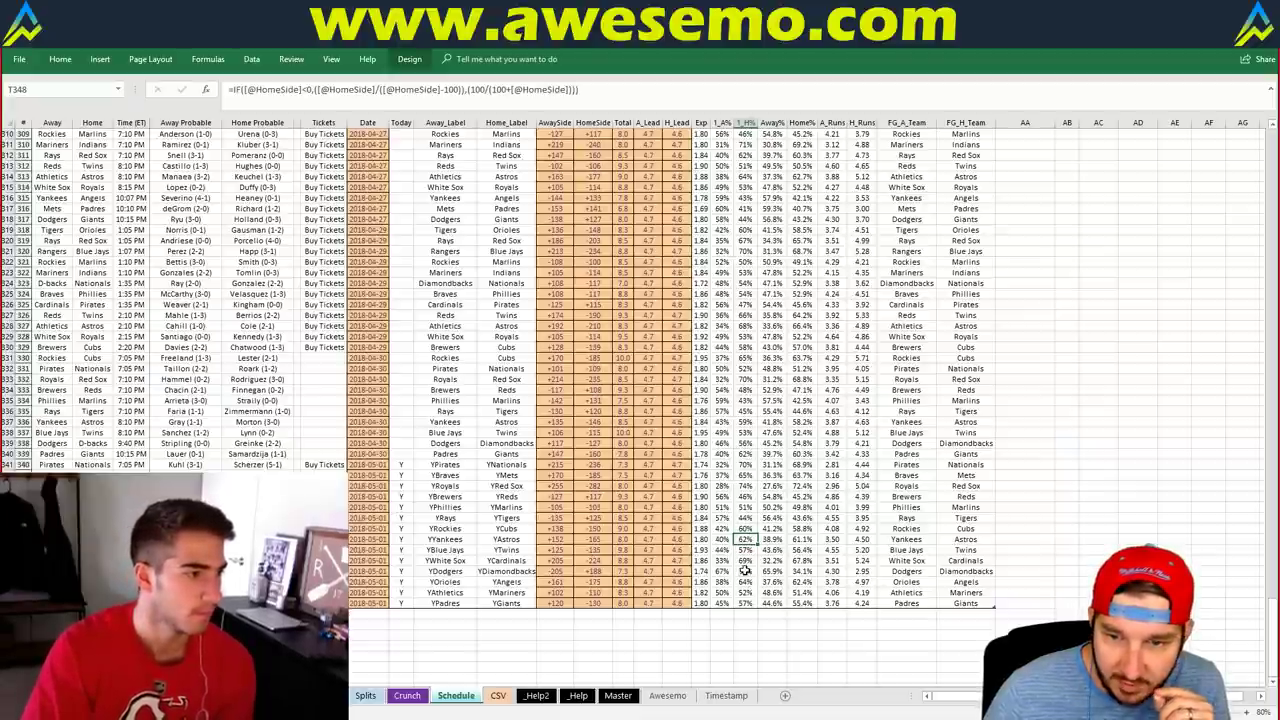
{"action": "left_click", "coordinate": [776, 572]}
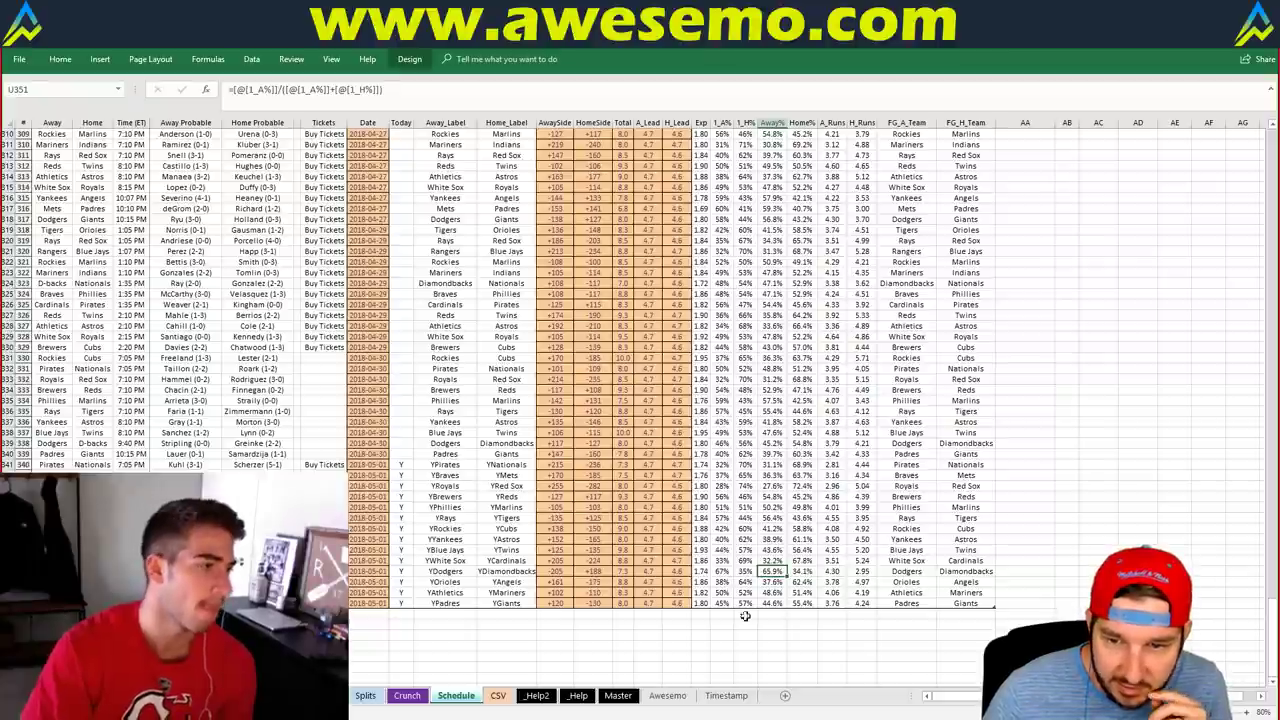
{"action": "key", "text": "ctrl+Page_Down"}
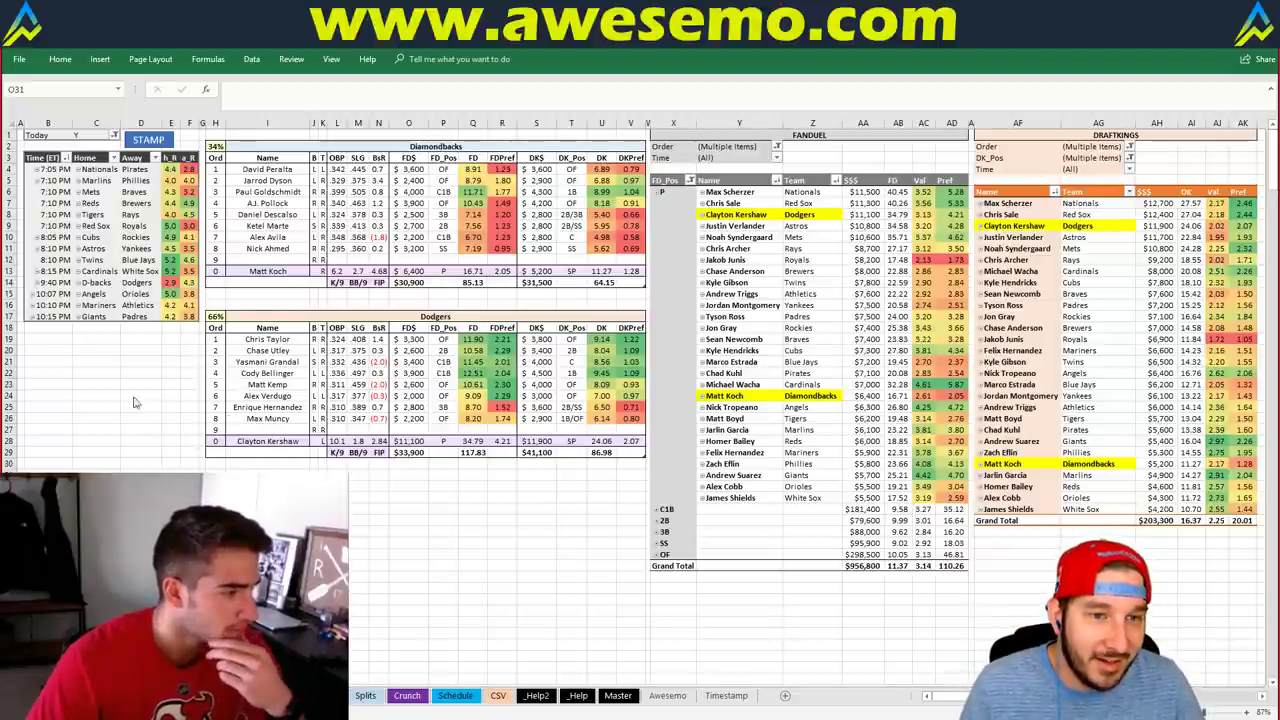
Step: Change the home team heading from Diamondbacks to Angels to load their matchup with the Orioles, and stamp the game
{"action": "left_click", "coordinate": [456, 152]}
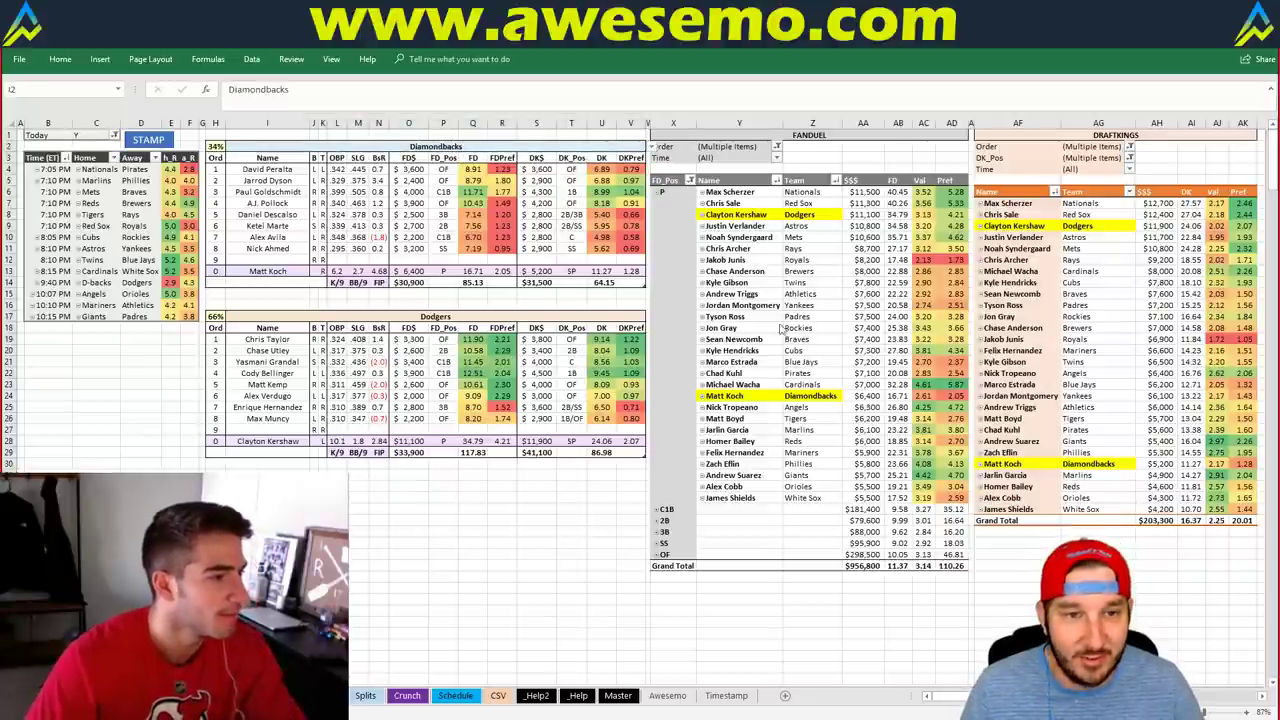
{"action": "left_click_drag", "start_coordinate": [68, 338], "coordinate": [190, 338]}
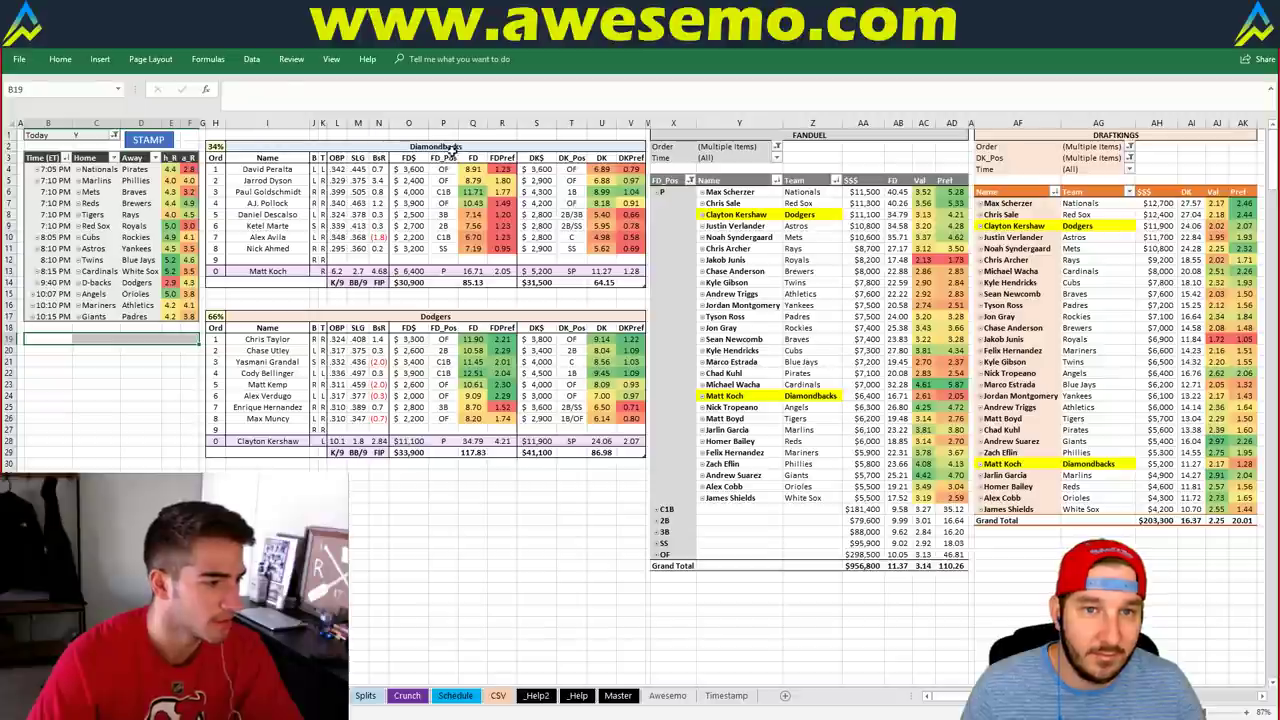
{"action": "left_click", "coordinate": [440, 147]}
{"action": "left_click_drag", "start_coordinate": [49, 343], "coordinate": [195, 341]}
{"action": "left_click", "coordinate": [424, 146]}
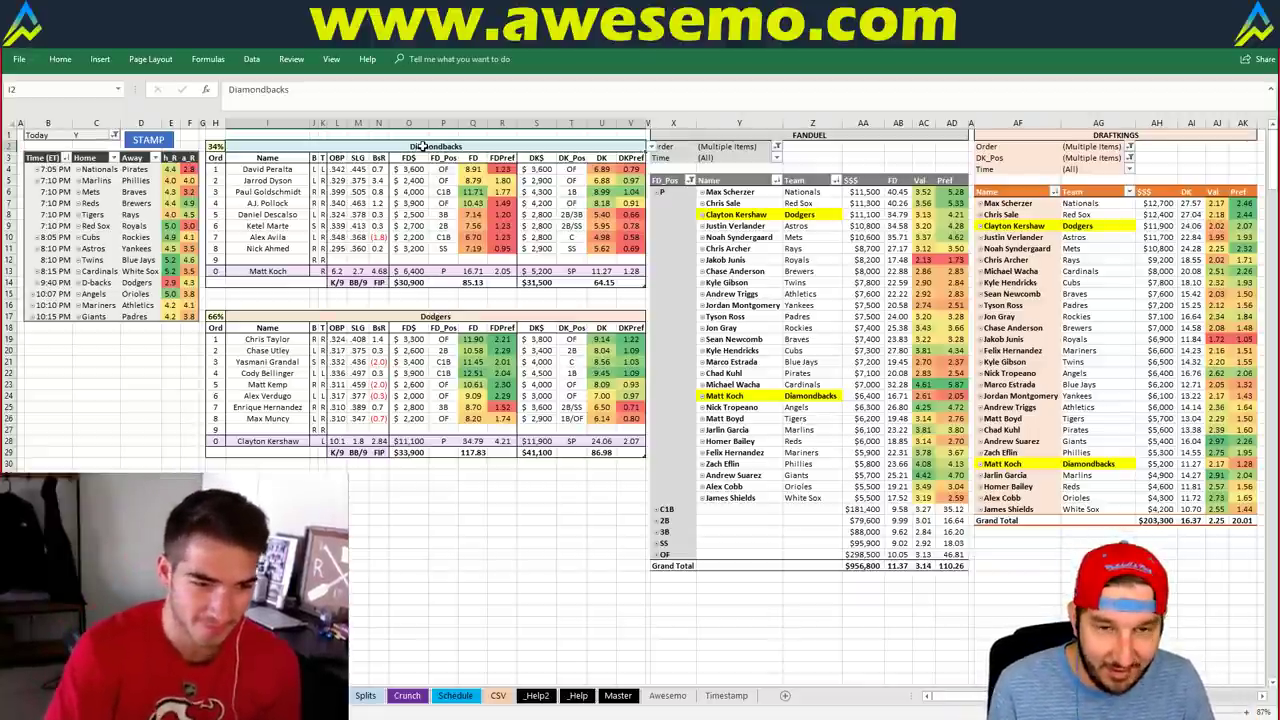
{"action": "type", "text": "Angels"}
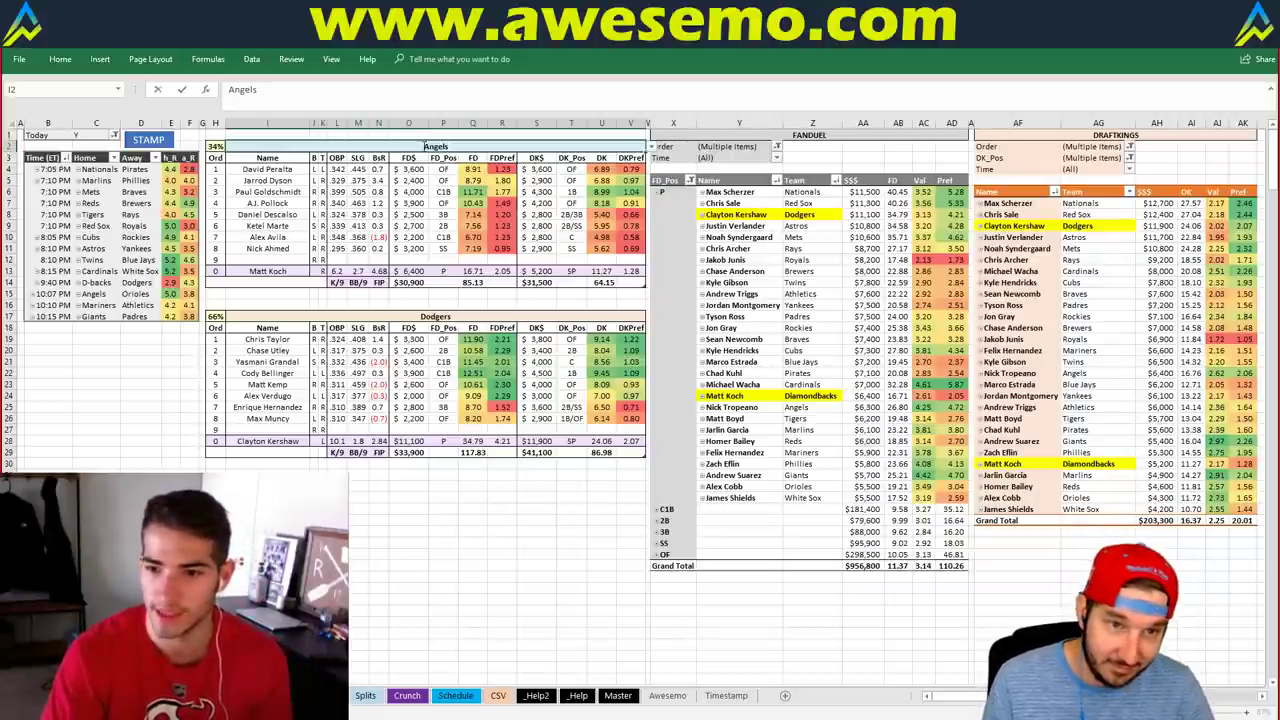
{"action": "key", "text": "Return"}
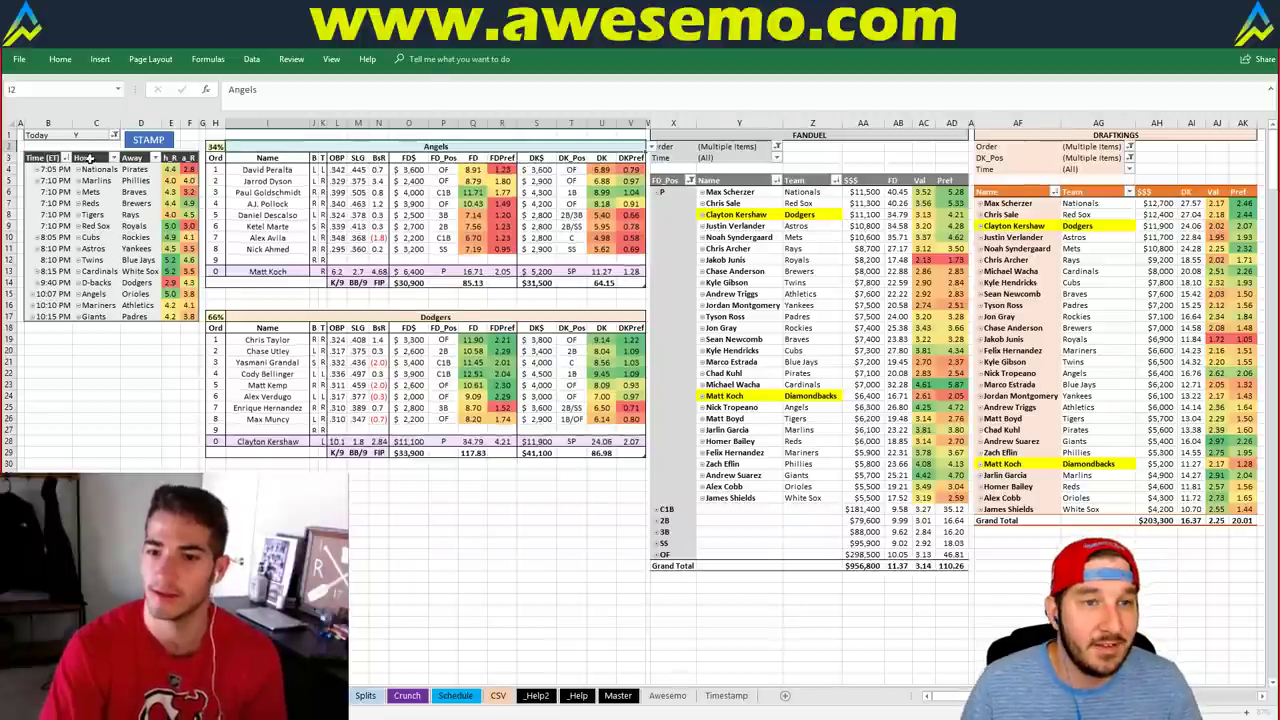
{"action": "key", "text": "Up"}
{"action": "key", "text": "Up"}
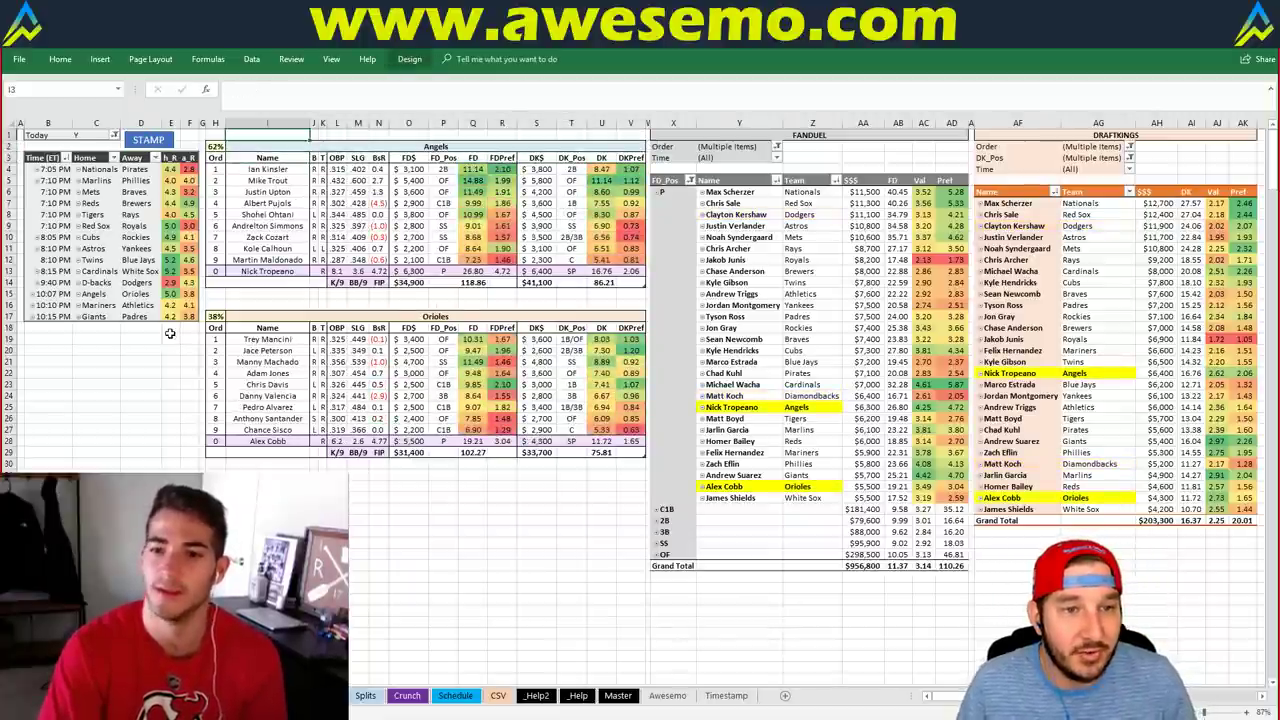
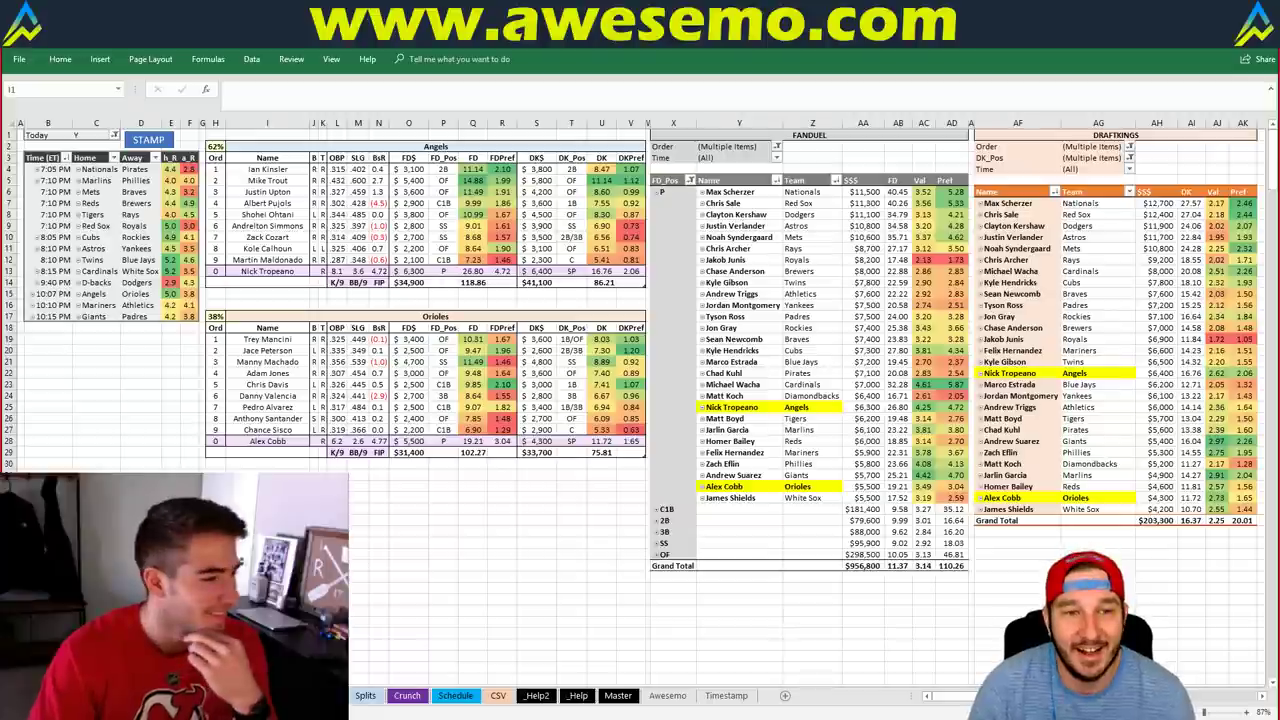
{"action": "left_click", "coordinate": [267, 497]}
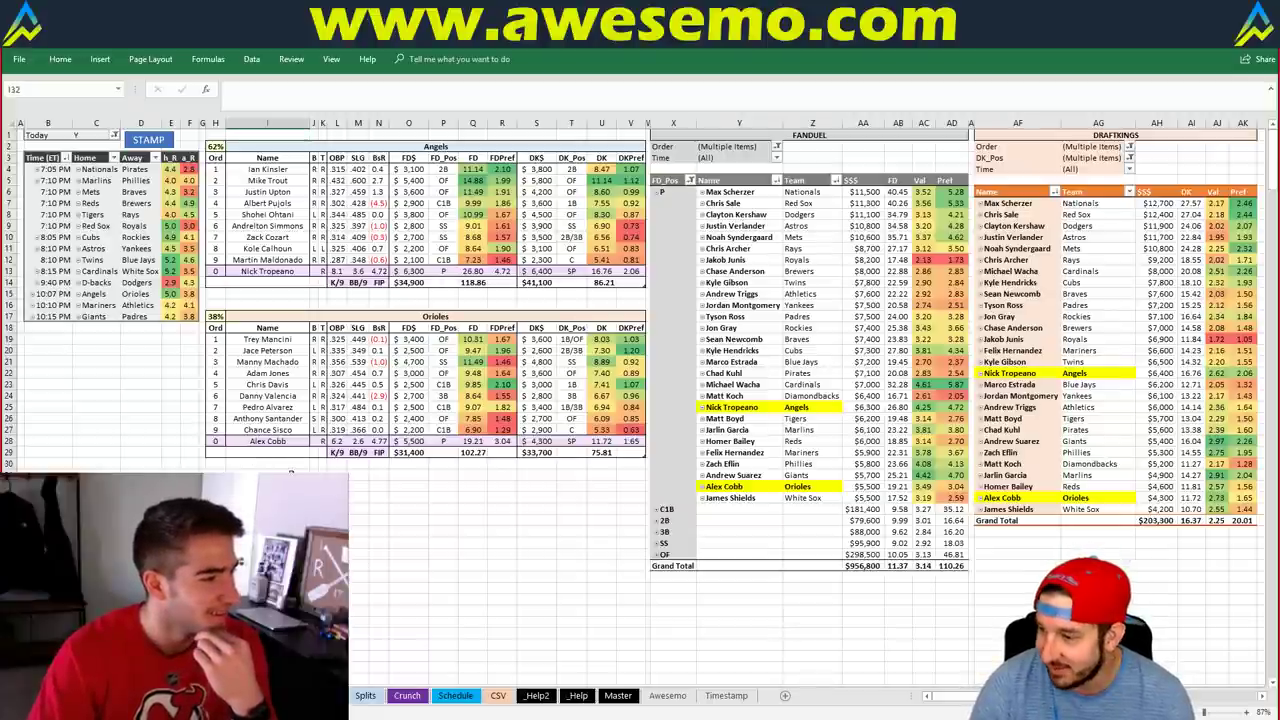
{"action": "left_click", "coordinate": [405, 487]}
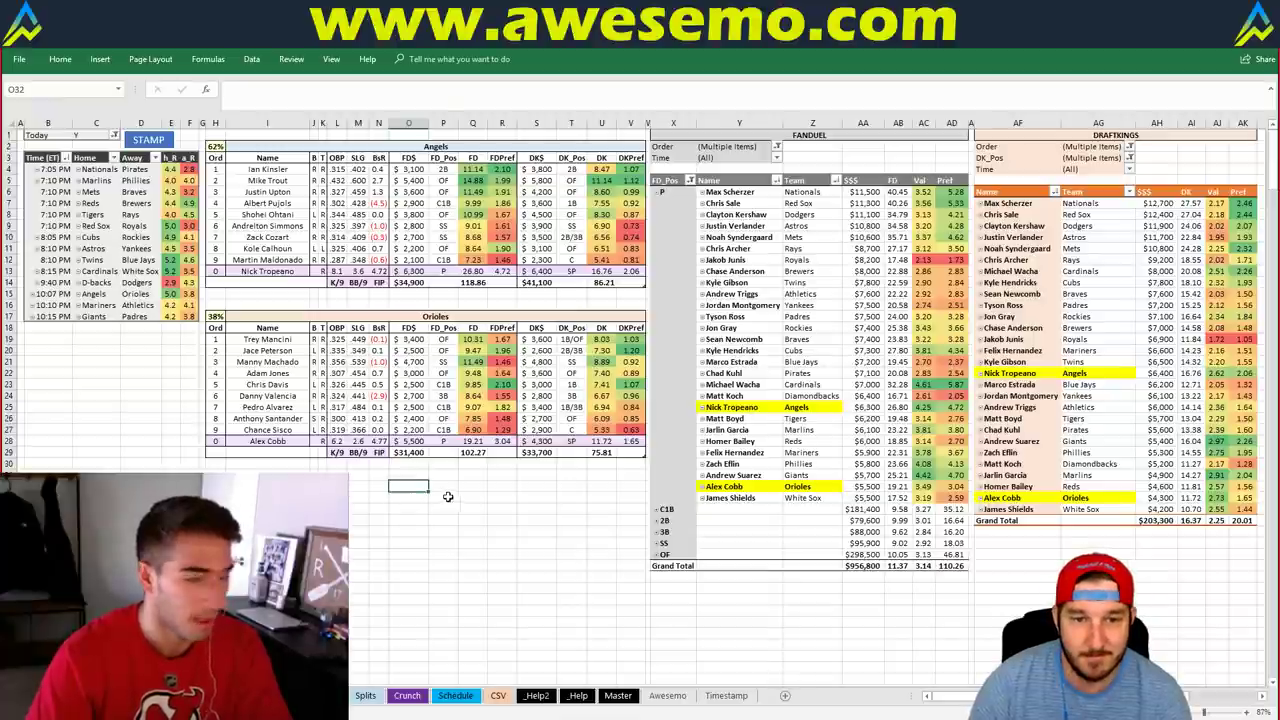
{"action": "left_click", "coordinate": [448, 465]}
{"action": "left_click", "coordinate": [445, 474]}
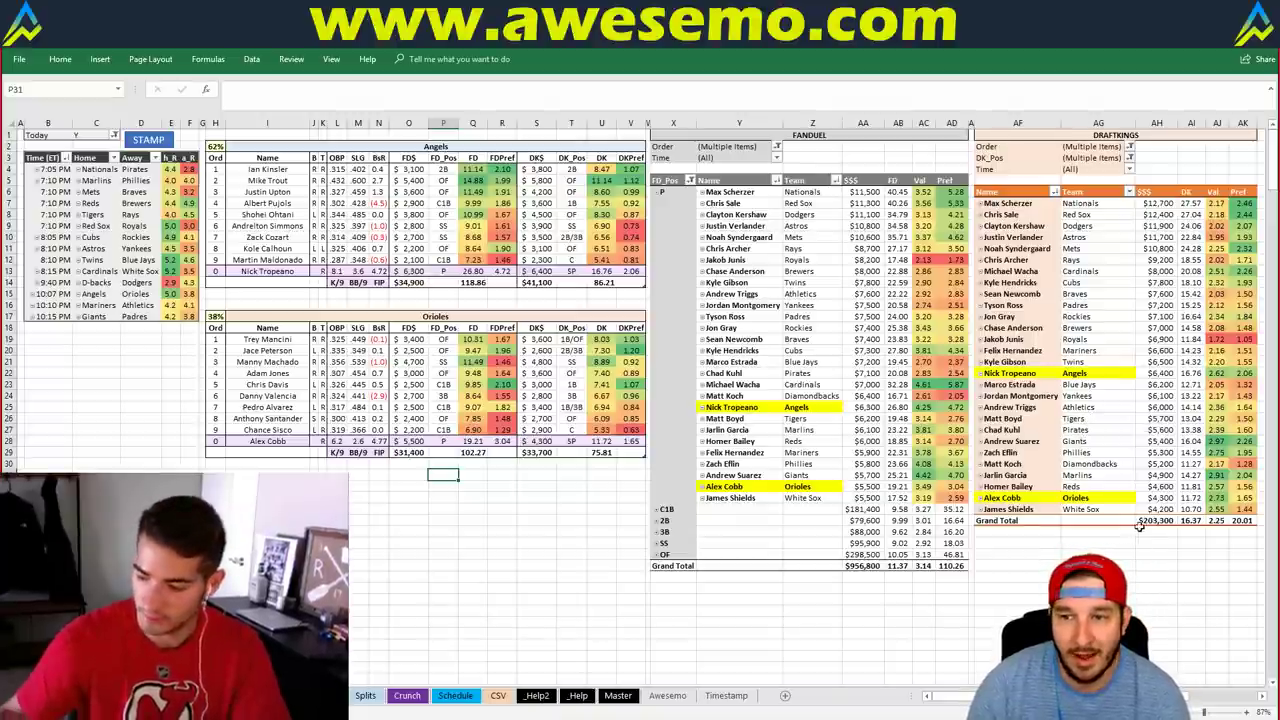
{"action": "mouse_move", "coordinate": [1142, 512]}
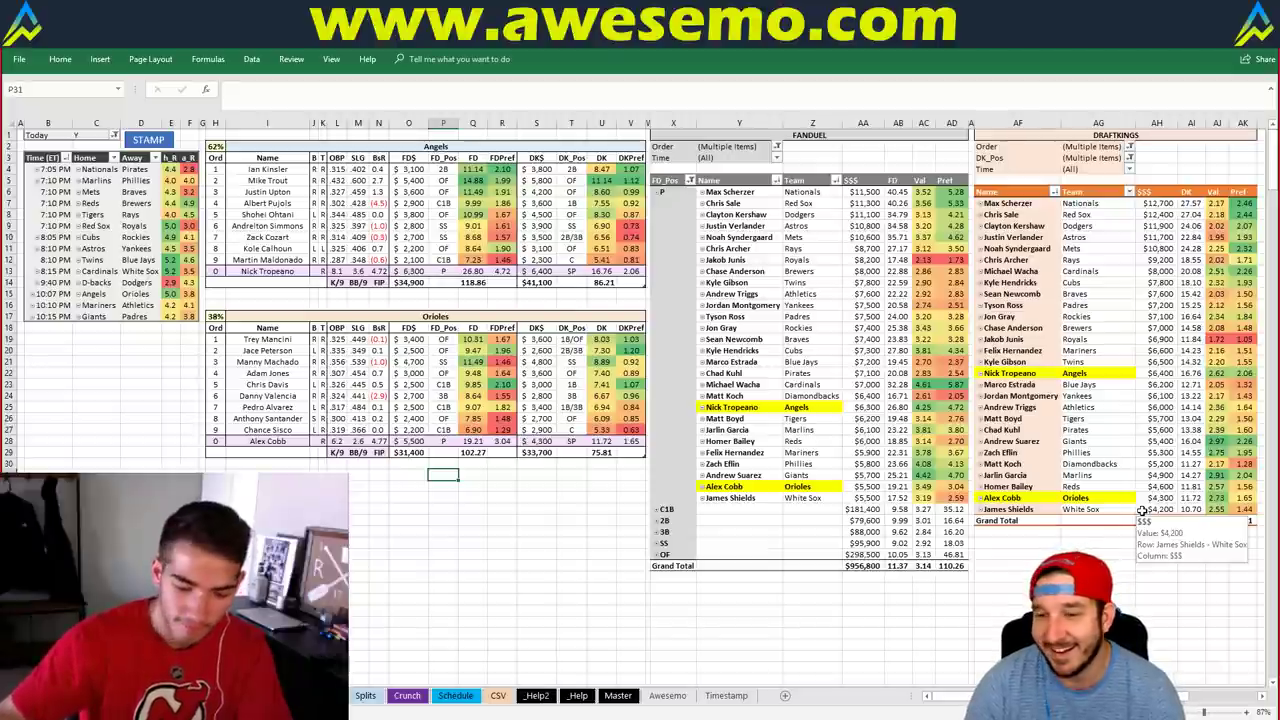
{"action": "left_click", "coordinate": [1146, 571]}
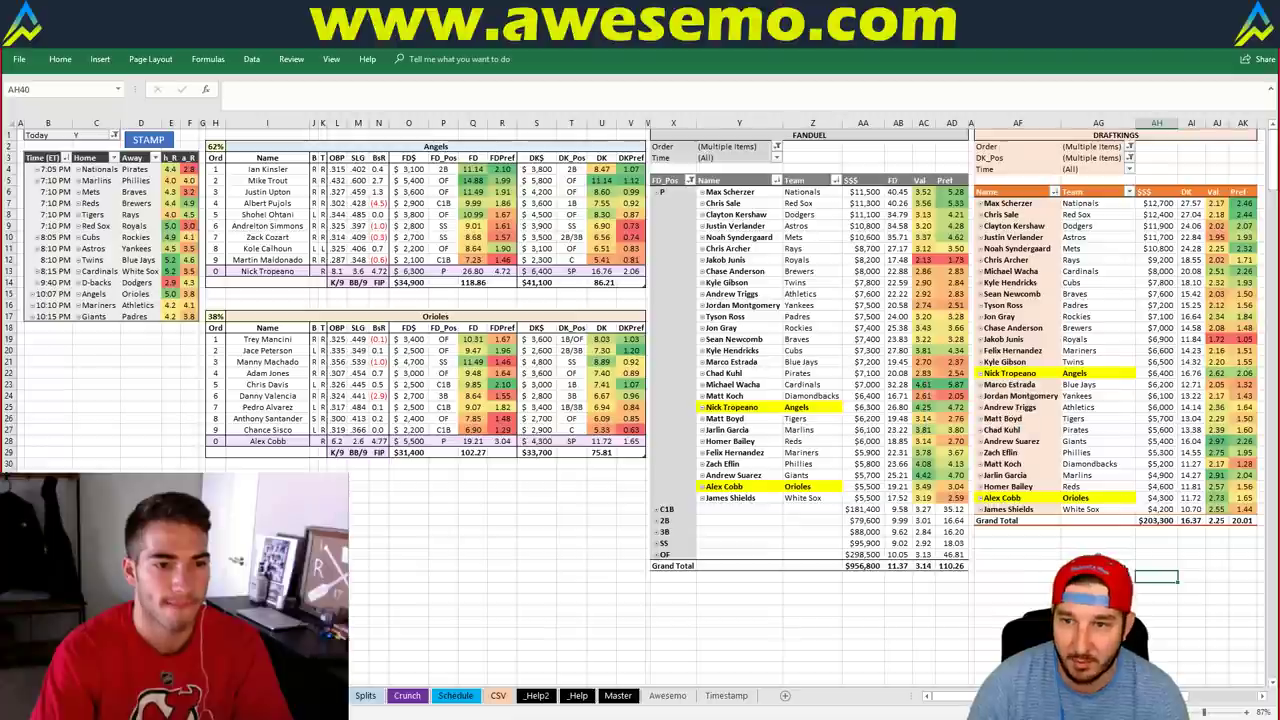
{"action": "left_click", "coordinate": [1098, 563]}
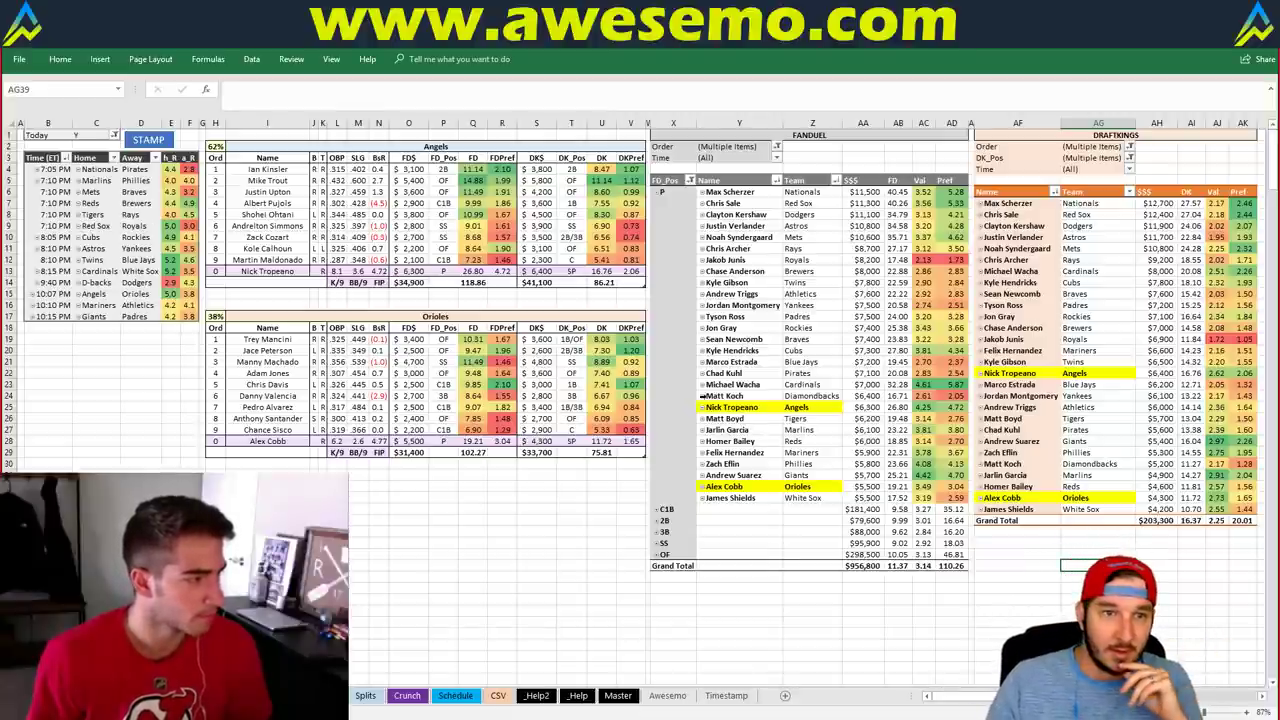
Step: Set the home team heading to Mariners to bring up their matchup with the Athletics, and stamp the game
{"action": "left_click", "coordinate": [473, 180]}
{"action": "left_click", "coordinate": [473, 148]}
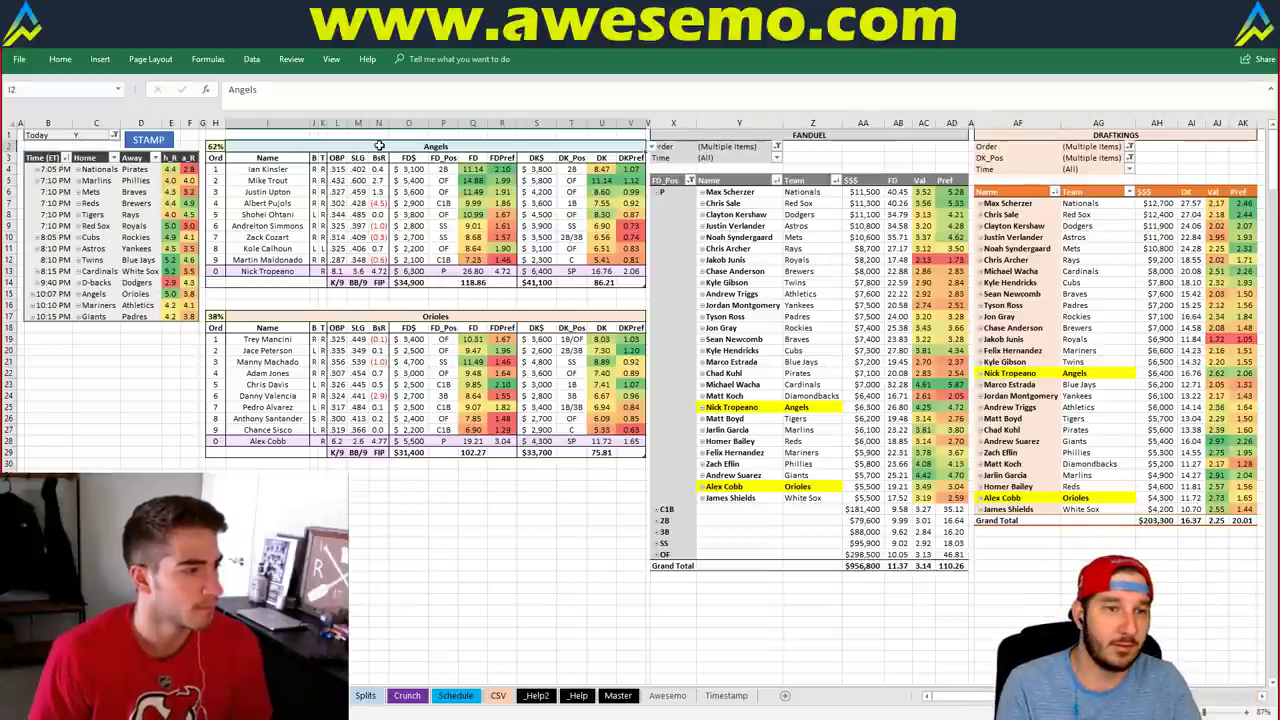
{"action": "type", "text": "Mariners"}
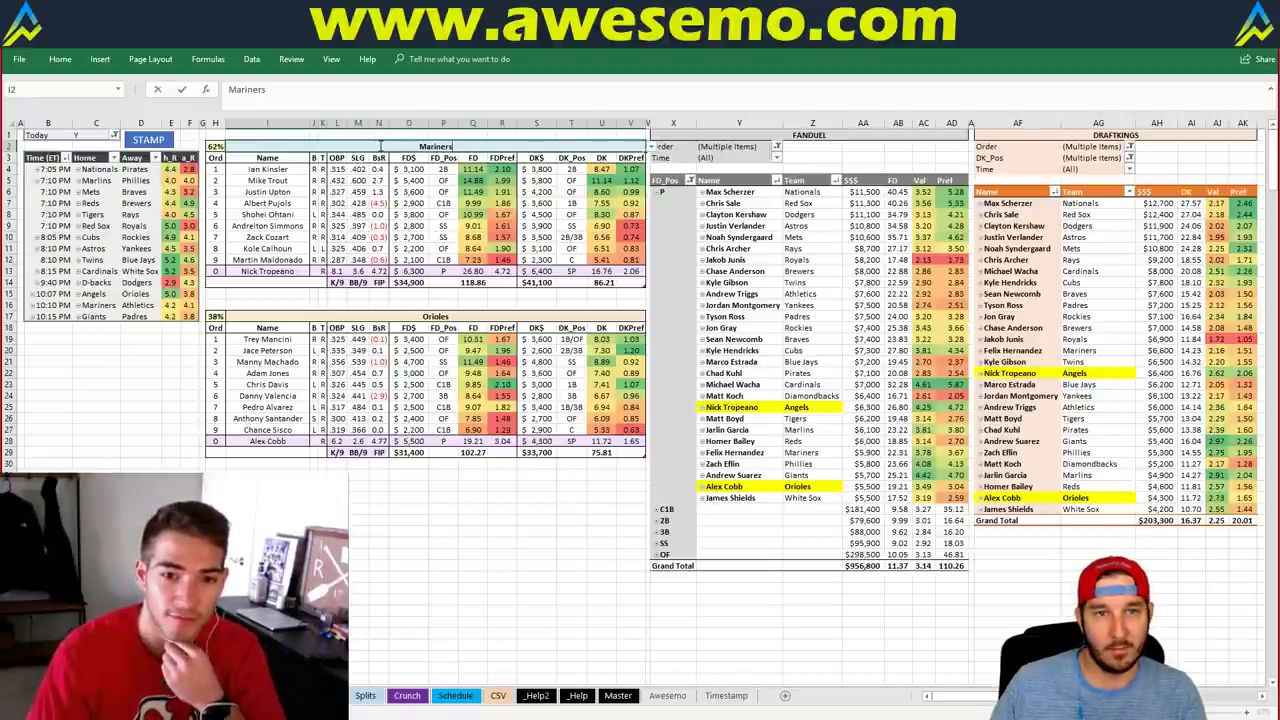
{"action": "left_click", "coordinate": [380, 146]}
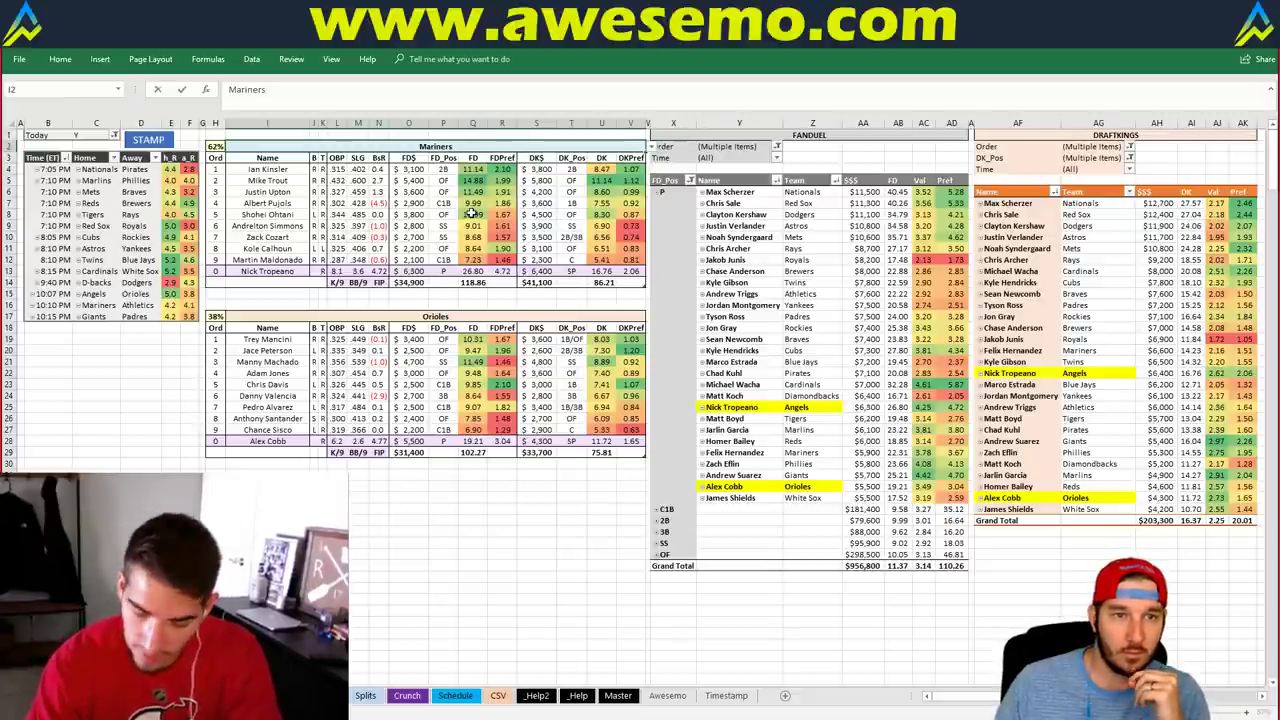
{"action": "left_click", "coordinate": [99, 305]}
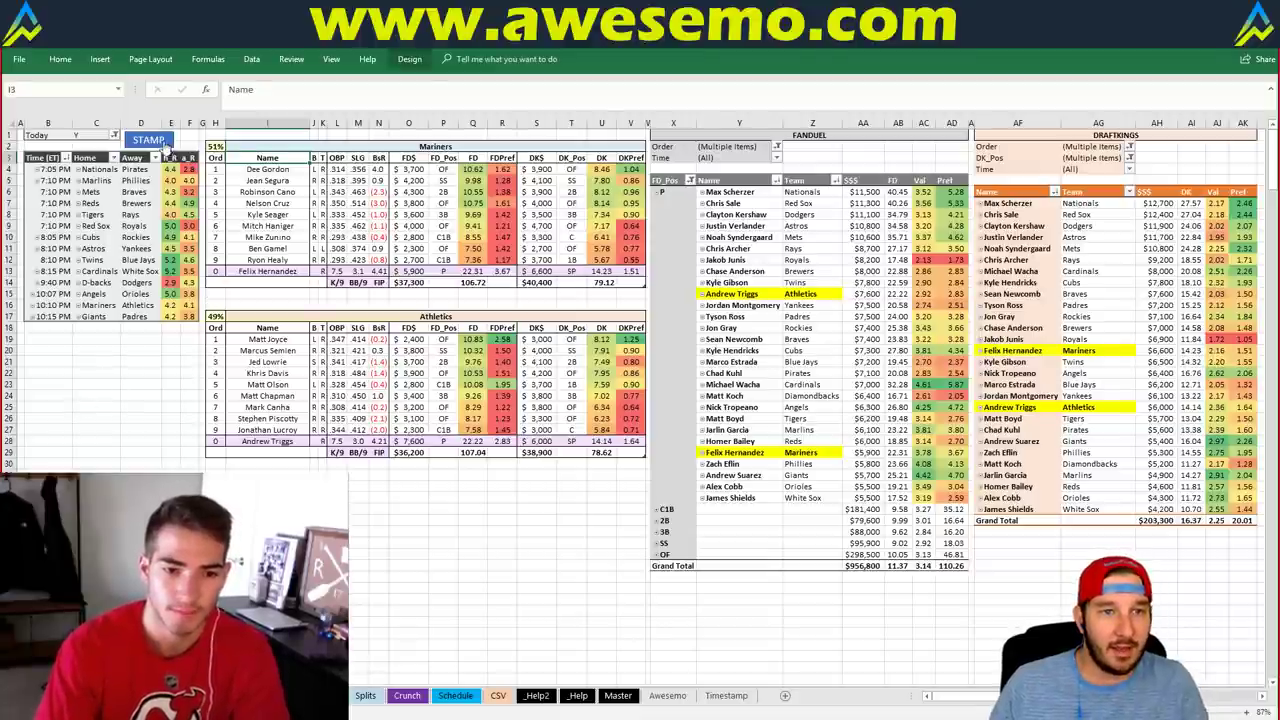
{"action": "key", "text": "Up"}
{"action": "key", "text": "Up"}
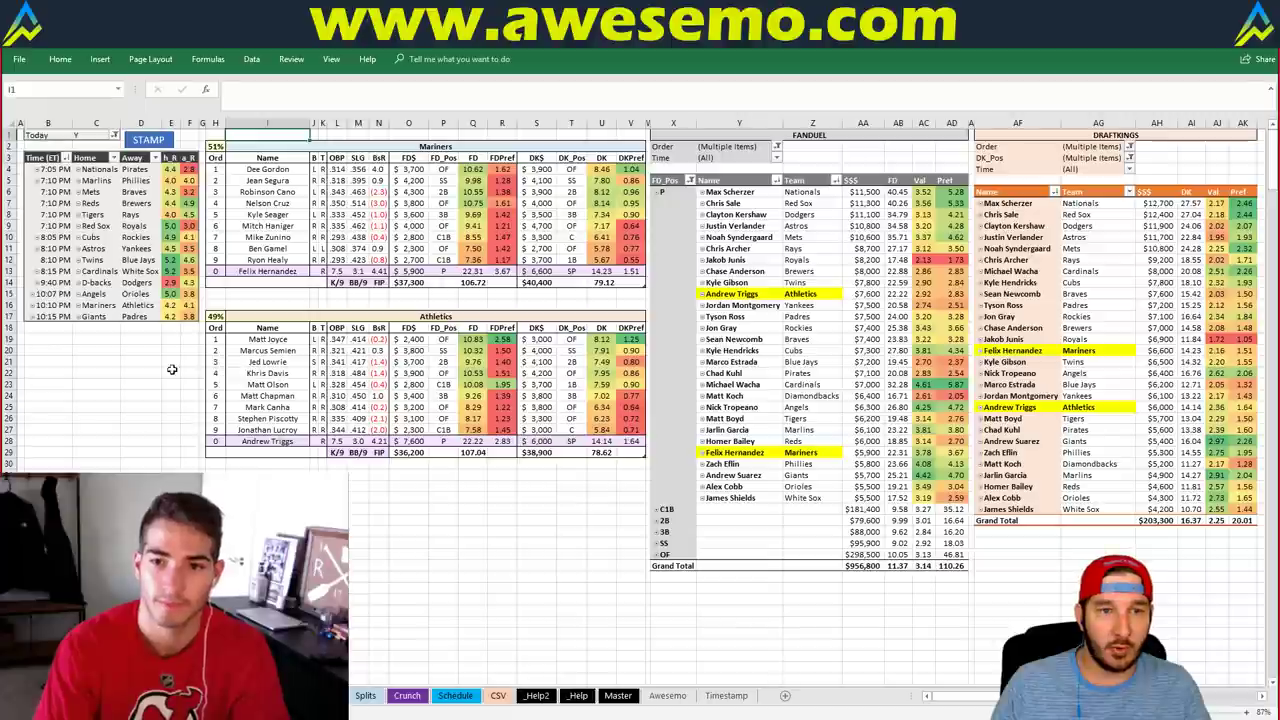
Step: Replace the home team heading with Giants to show their matchup with the Padres, and stamp the game
{"action": "left_click", "coordinate": [300, 303]}
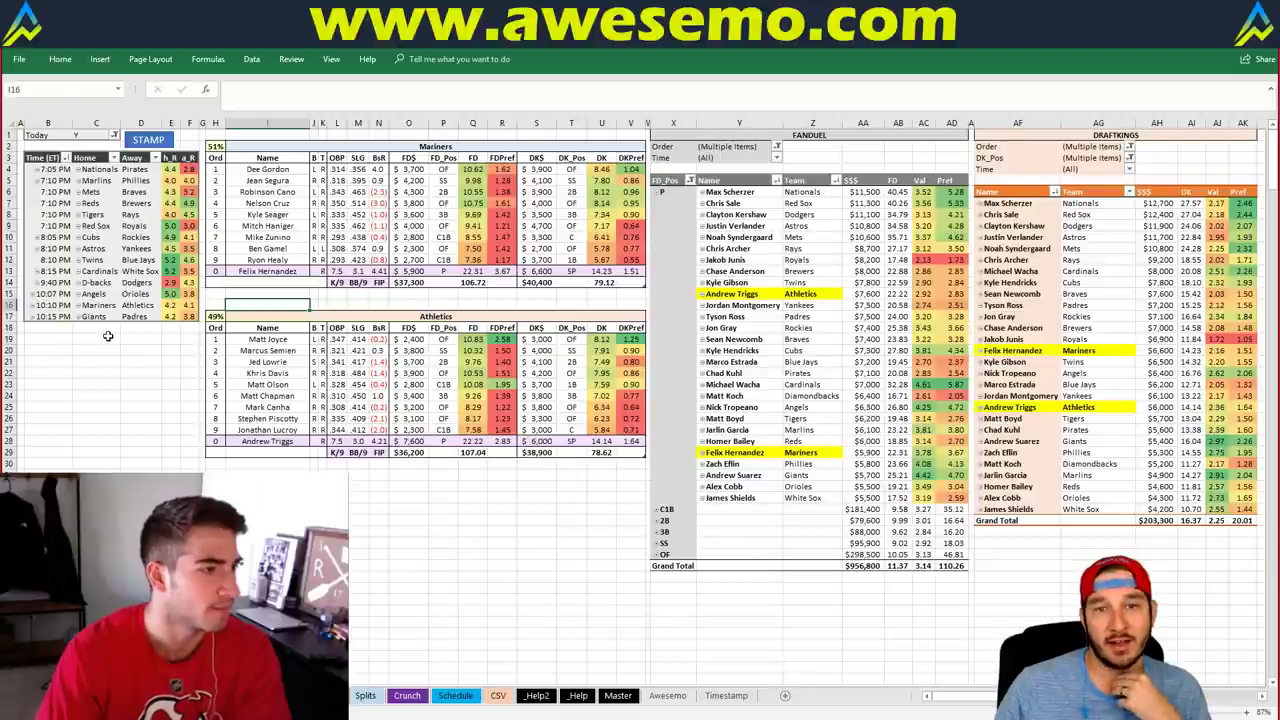
{"action": "left_click", "coordinate": [478, 148]}
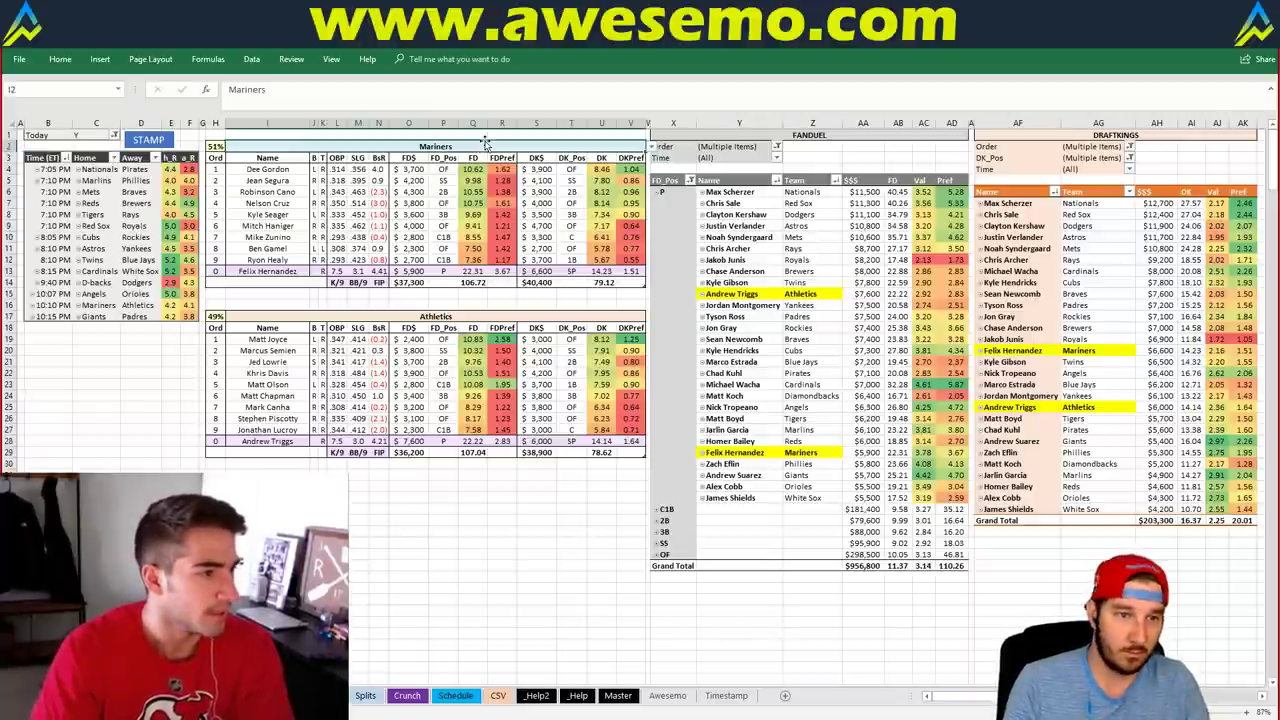
{"action": "type", "text": "Giants"}
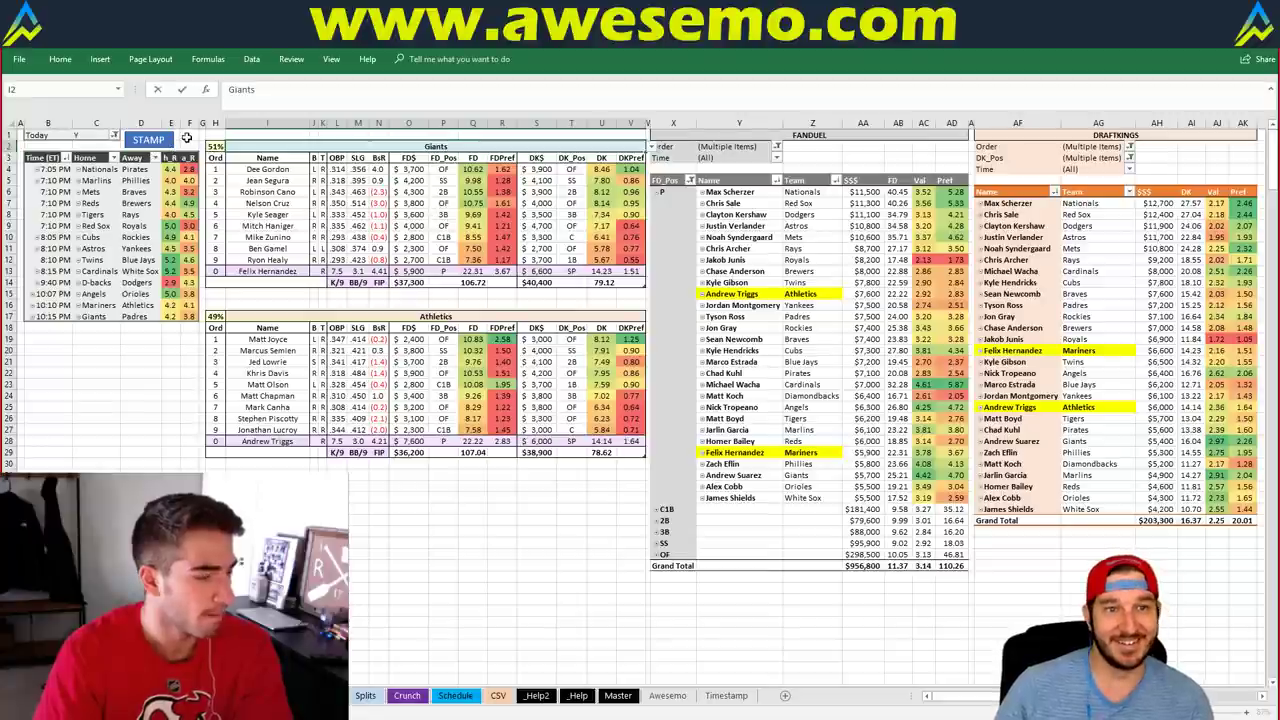
{"action": "key", "text": "Return"}
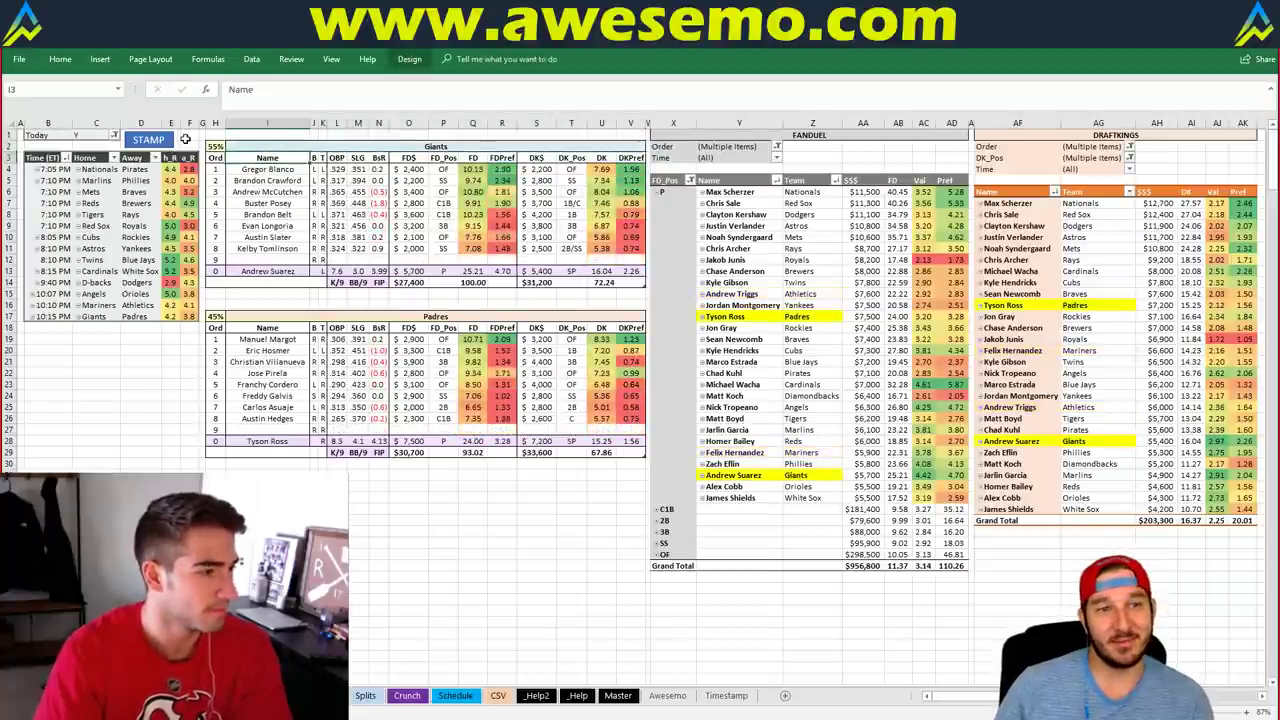
{"action": "left_click", "coordinate": [160, 142]}
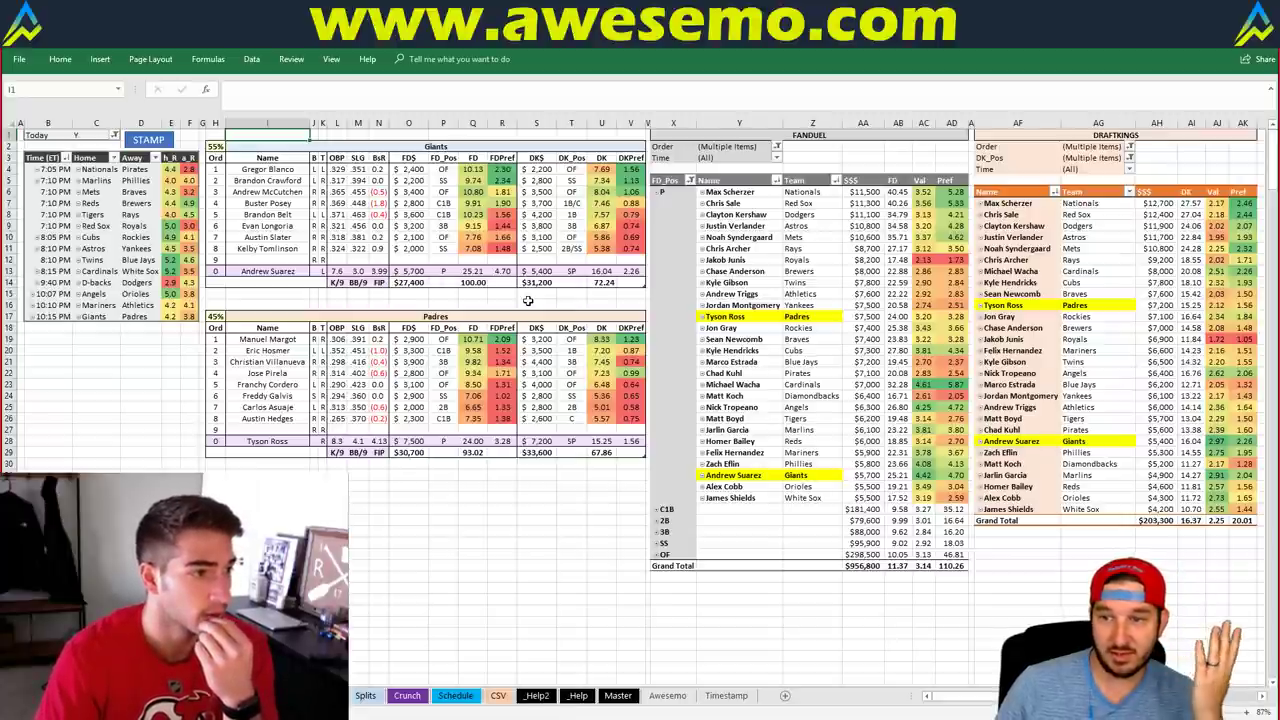
{"action": "left_click", "coordinate": [603, 305]}
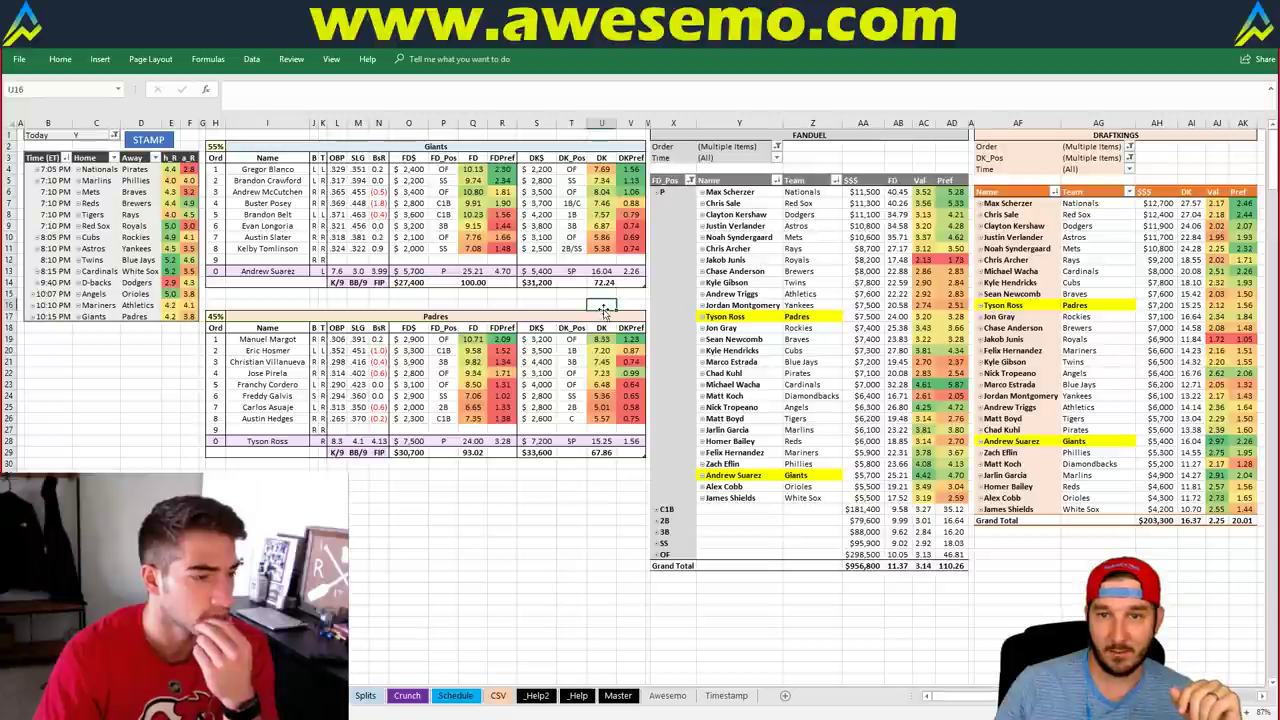
{"action": "left_click", "coordinate": [215, 295]}
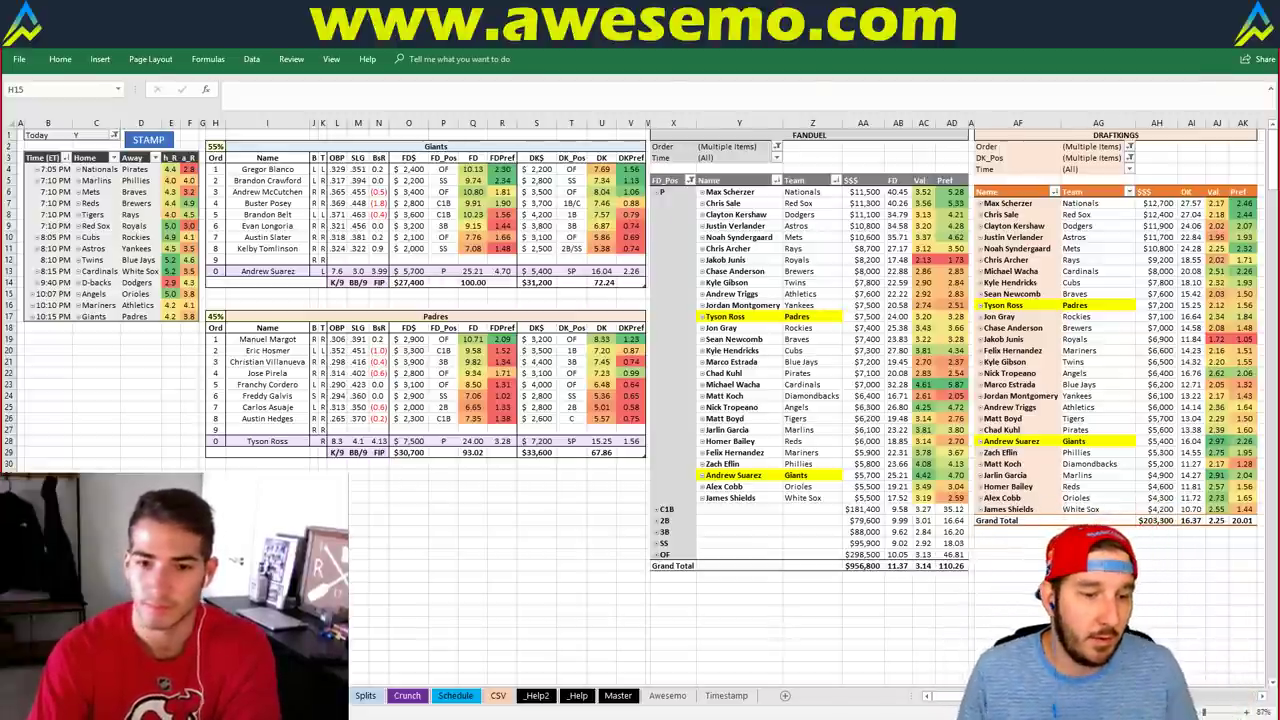
Step: Switch to the FantasyCruncher DraftKings lineups in the browser and examine those containing pitcher Noah Syndergaard, then those containing Chris Sale
{"action": "key", "text": "alt+Tab"}
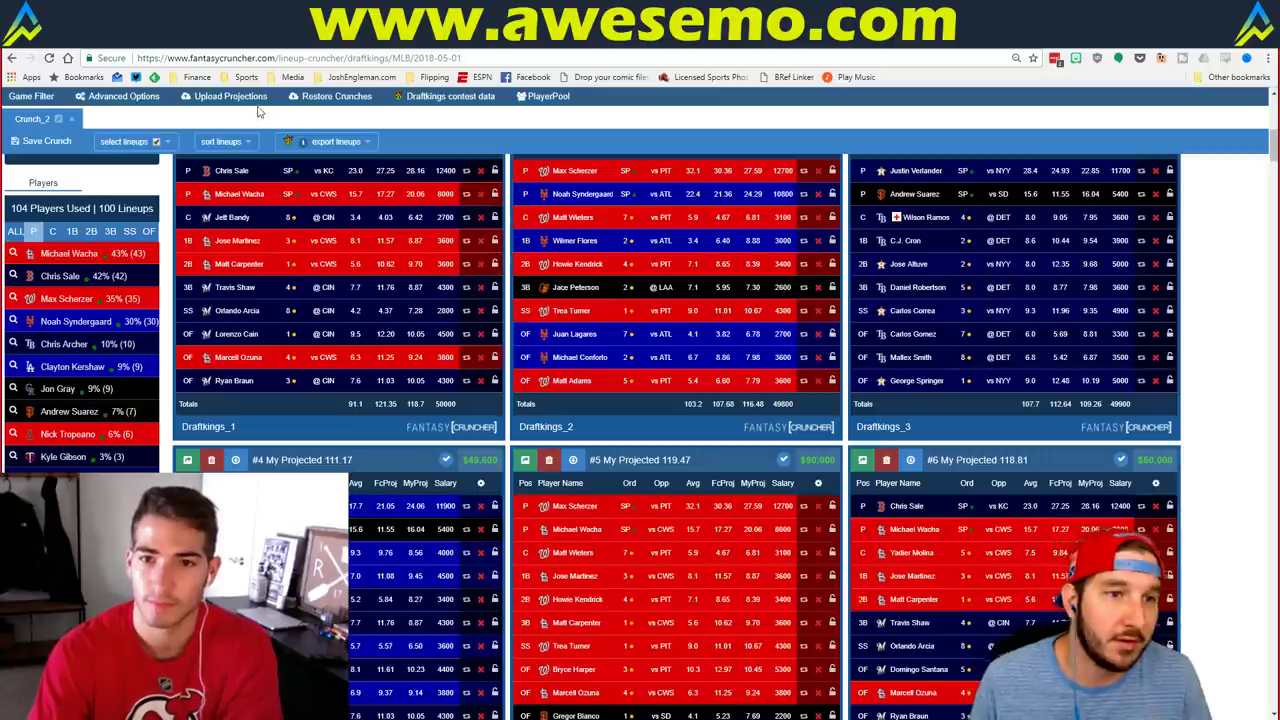
{"action": "left_click", "coordinate": [15, 231]}
{"action": "left_click", "coordinate": [33, 231]}
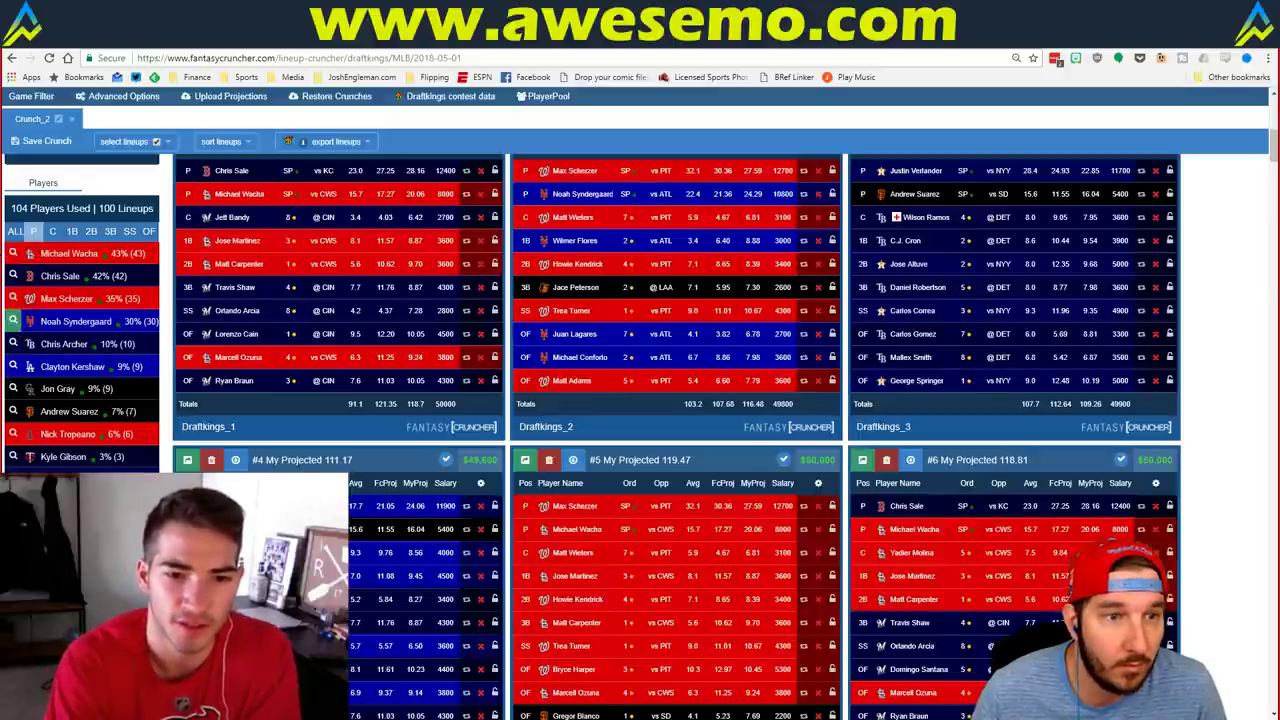
{"action": "left_click", "coordinate": [14, 321]}
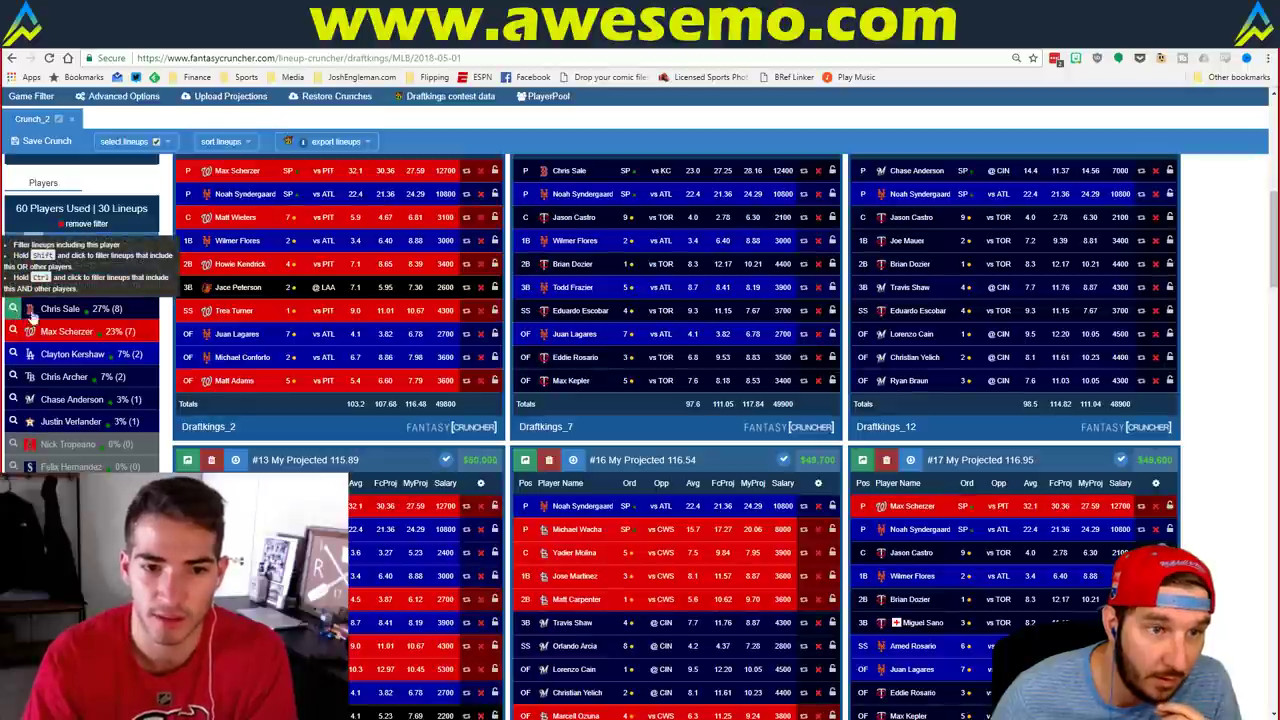
{"action": "scroll", "coordinate": [830, 366], "scroll_direction": "up", "scroll_amount": 2}
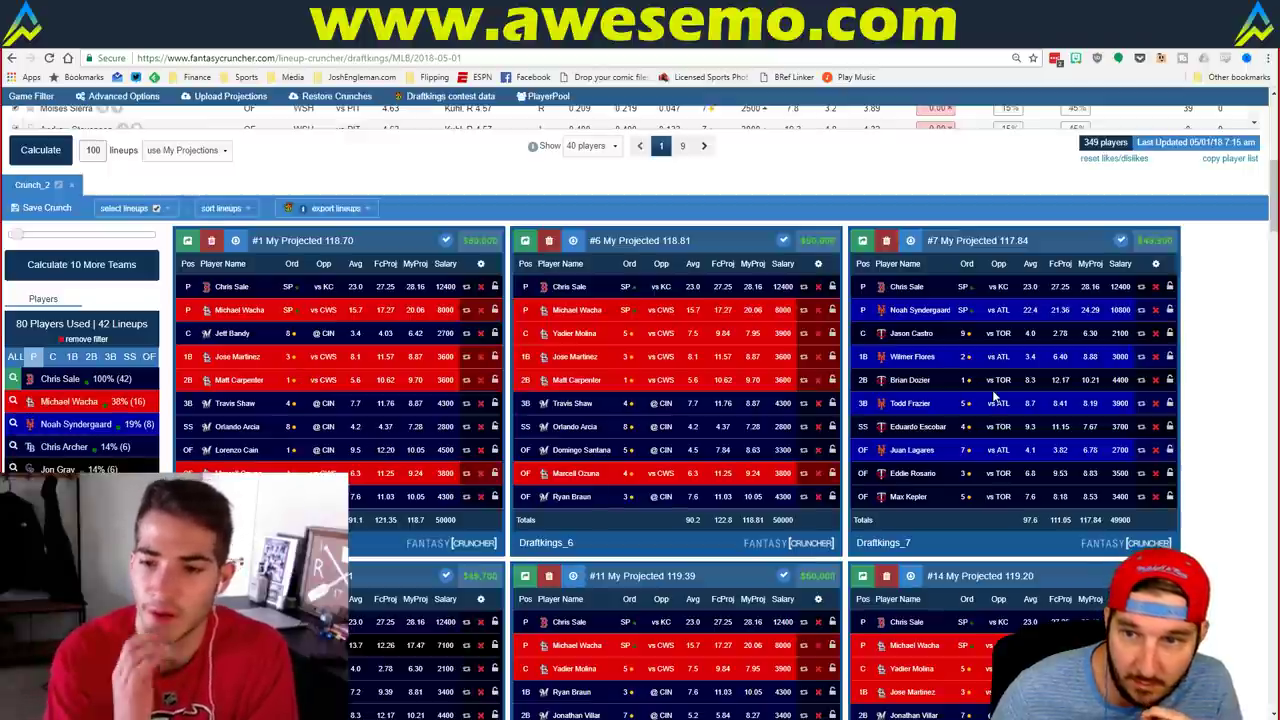
Step: Narrow the Chris Sale lineups to those that also contain Noah Syndergaard, and examine the hitters stacked with this pitcher pair
{"action": "scroll", "coordinate": [1016, 404], "scroll_direction": "down", "scroll_amount": 3}
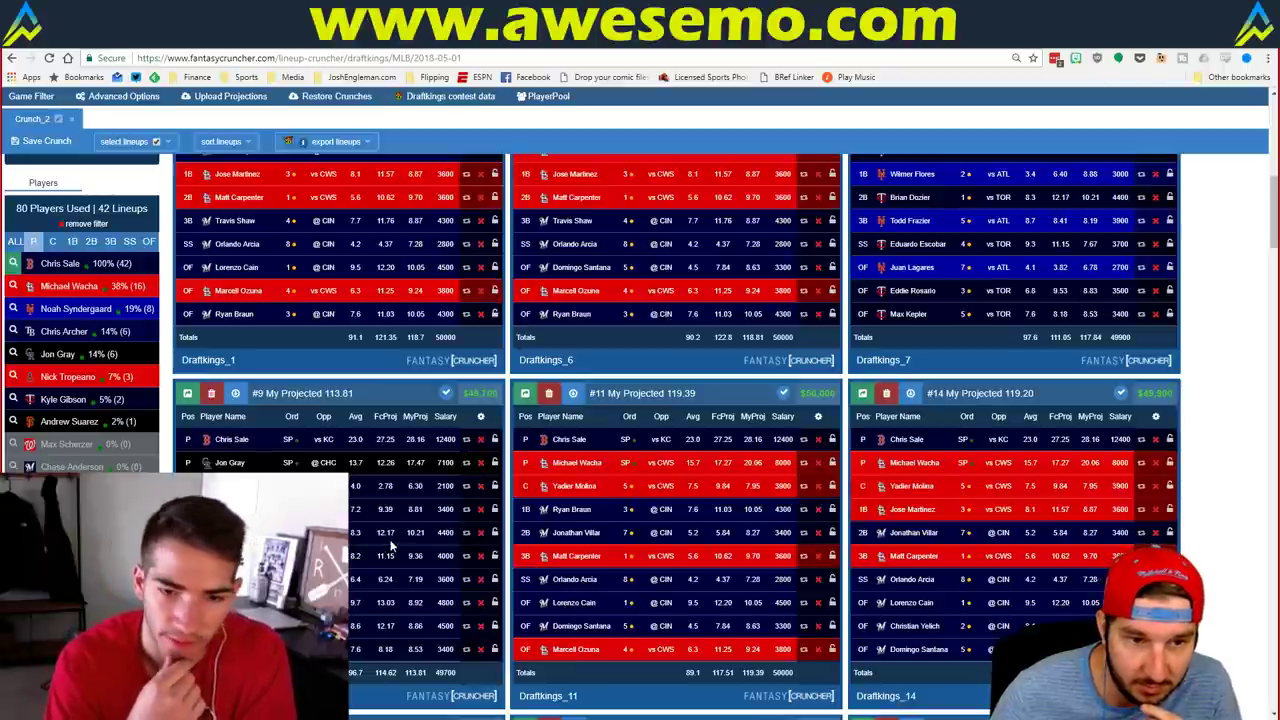
{"action": "left_click", "coordinate": [13, 309]}
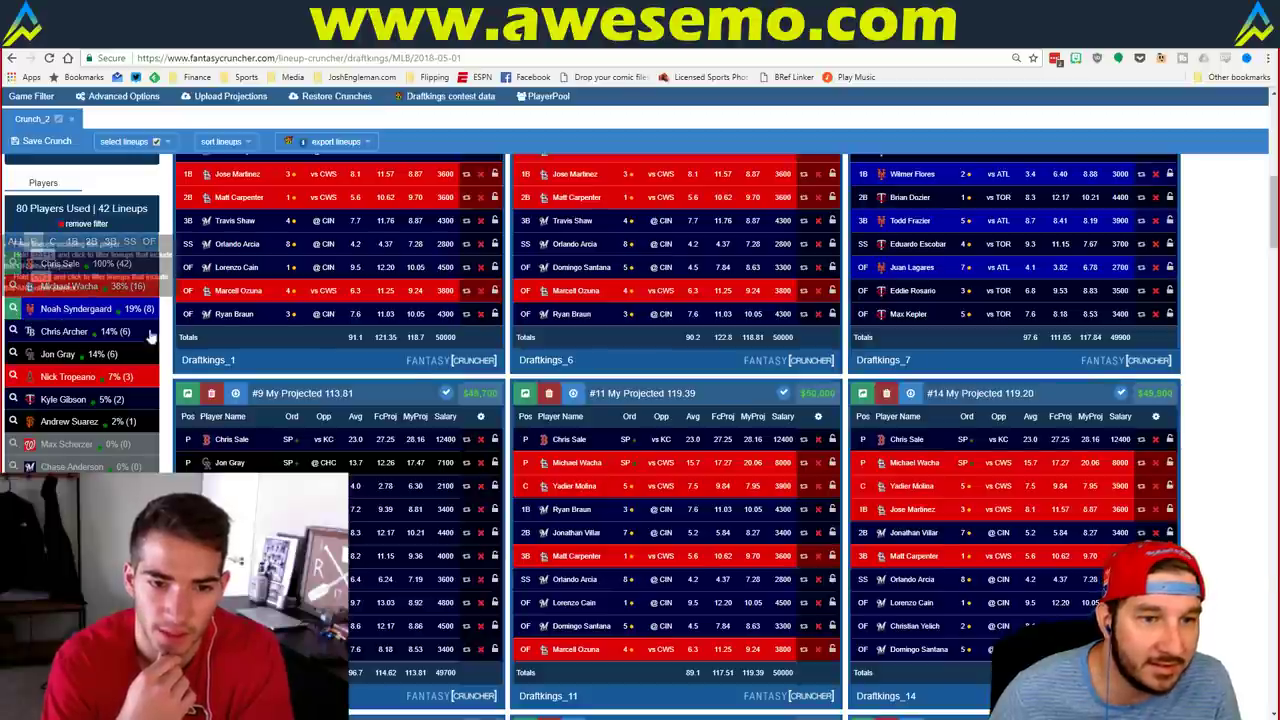
{"action": "scroll", "coordinate": [800, 400], "scroll_direction": "up", "scroll_amount": 5}
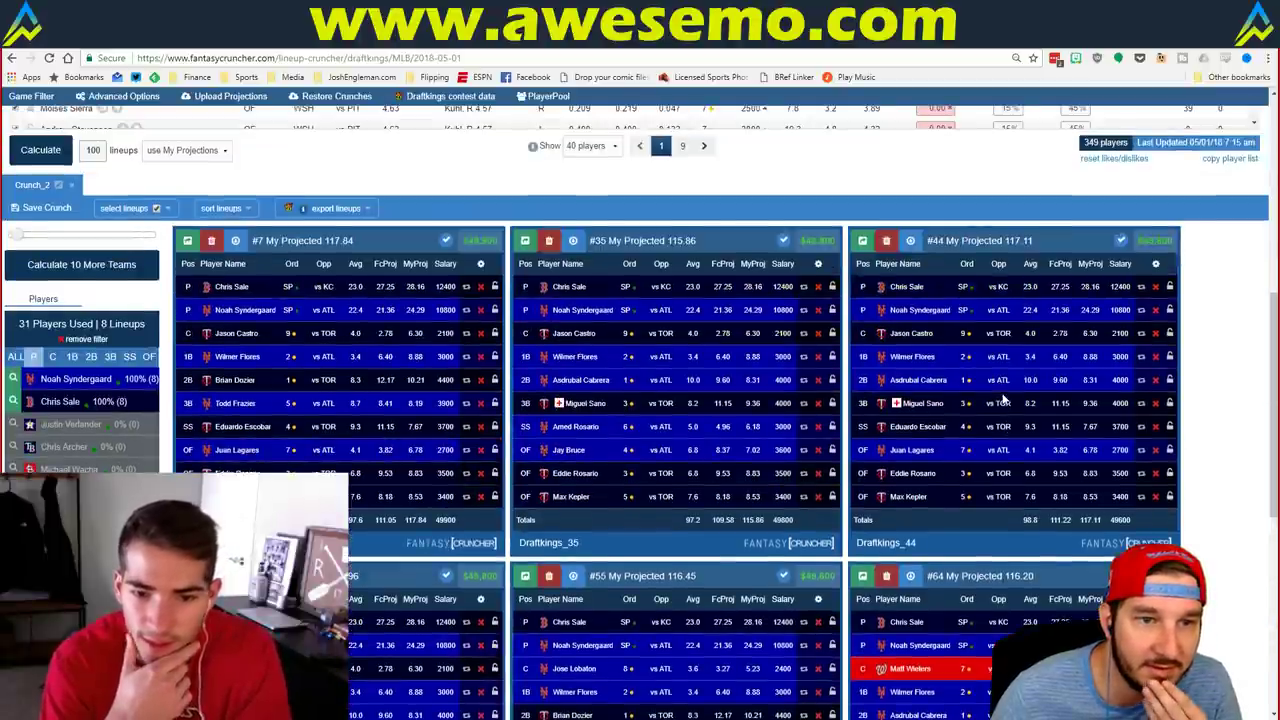
{"action": "scroll", "coordinate": [1002, 400], "scroll_direction": "down", "scroll_amount": 4}
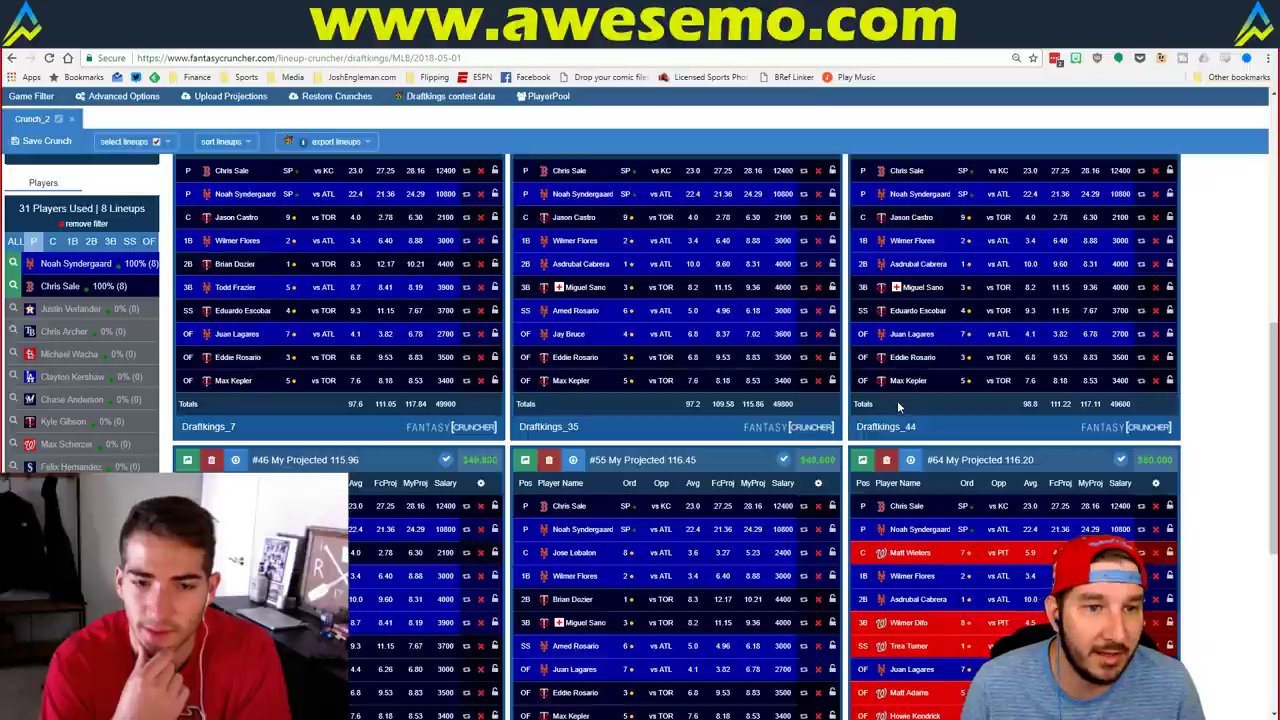
{"action": "scroll", "coordinate": [1185, 320], "scroll_direction": "down", "scroll_amount": 1}
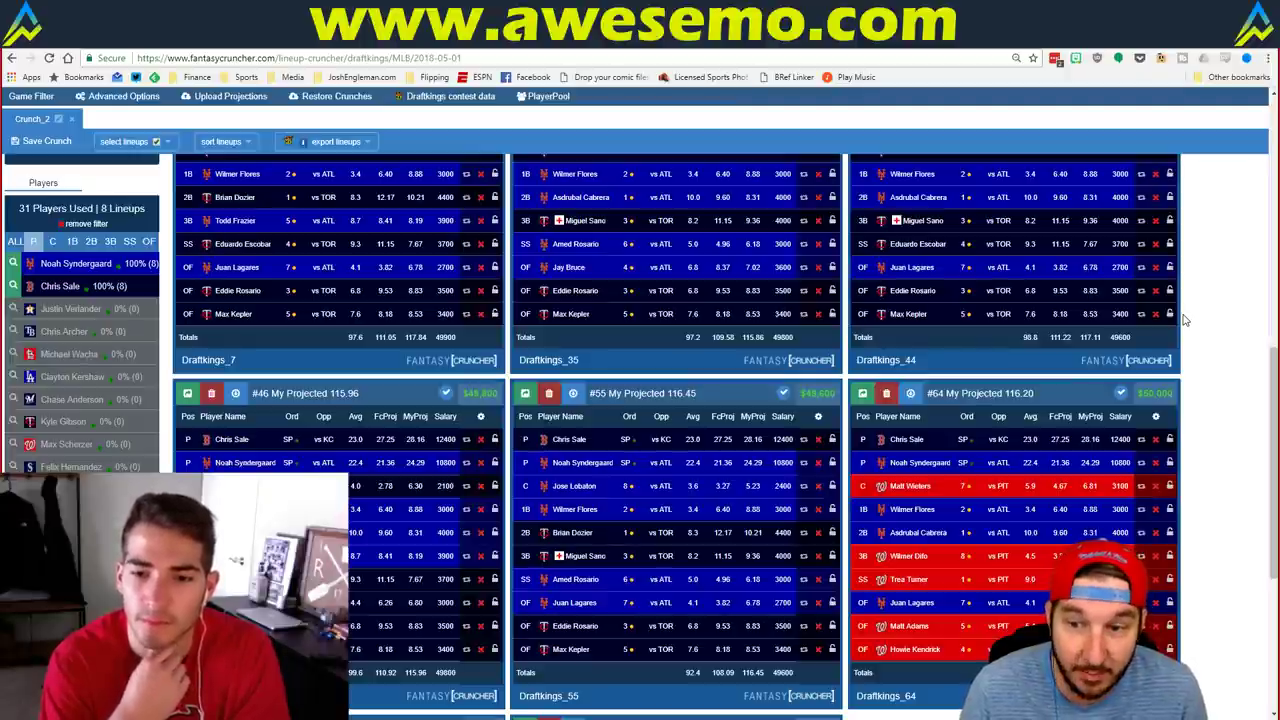
{"action": "scroll", "coordinate": [1185, 320], "scroll_direction": "down", "scroll_amount": 3}
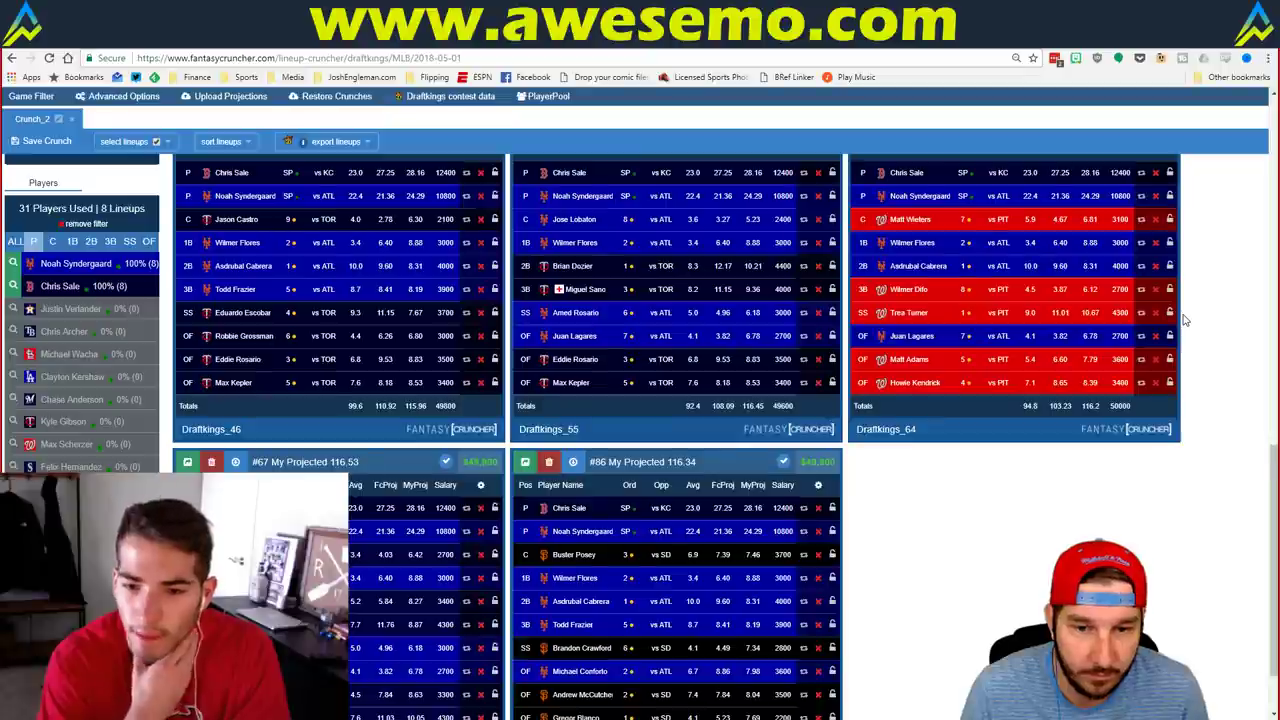
{"action": "scroll", "coordinate": [1185, 320], "scroll_direction": "down", "scroll_amount": 1}
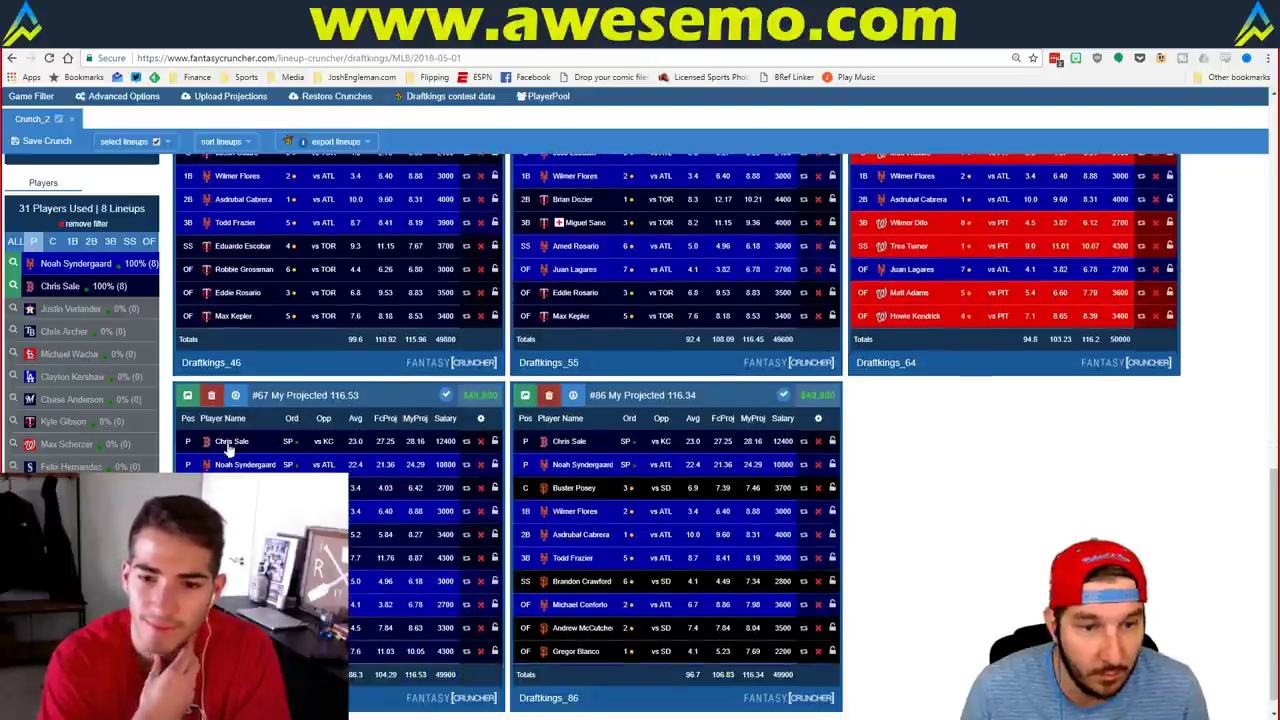
{"action": "scroll", "coordinate": [958, 552], "scroll_direction": "up", "scroll_amount": 1}
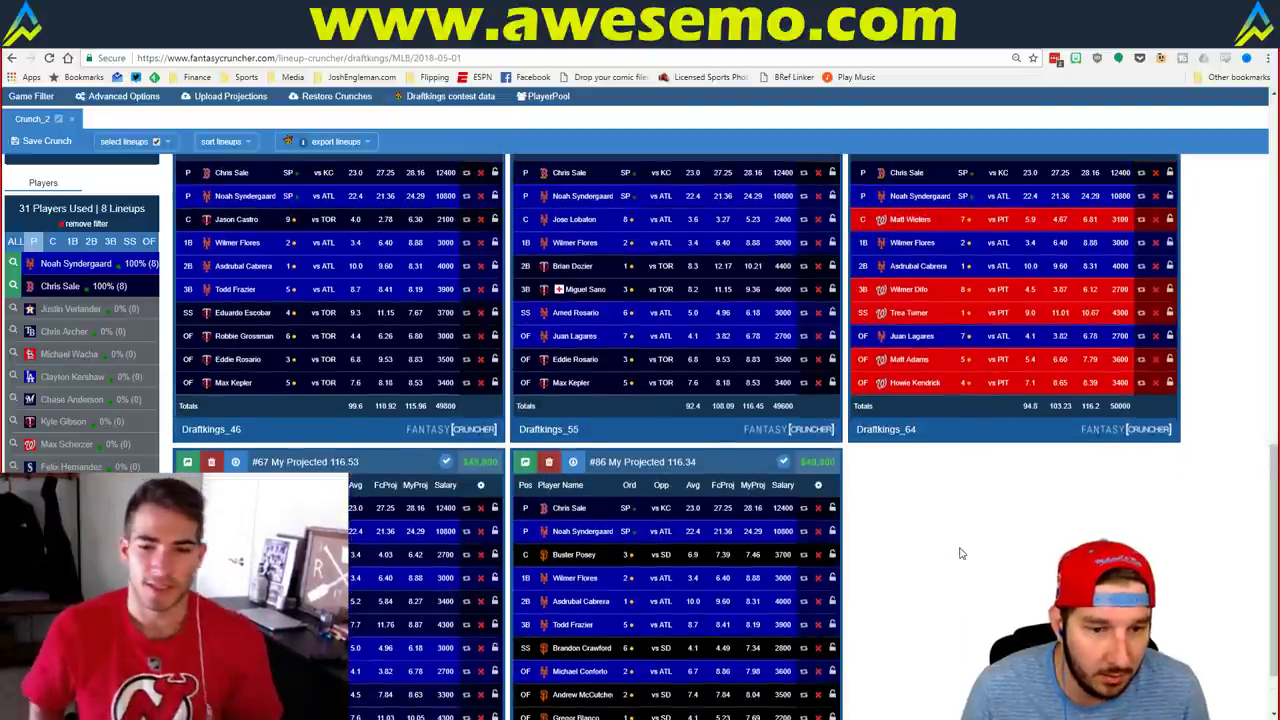
{"action": "scroll", "coordinate": [960, 553], "scroll_direction": "up", "scroll_amount": 4}
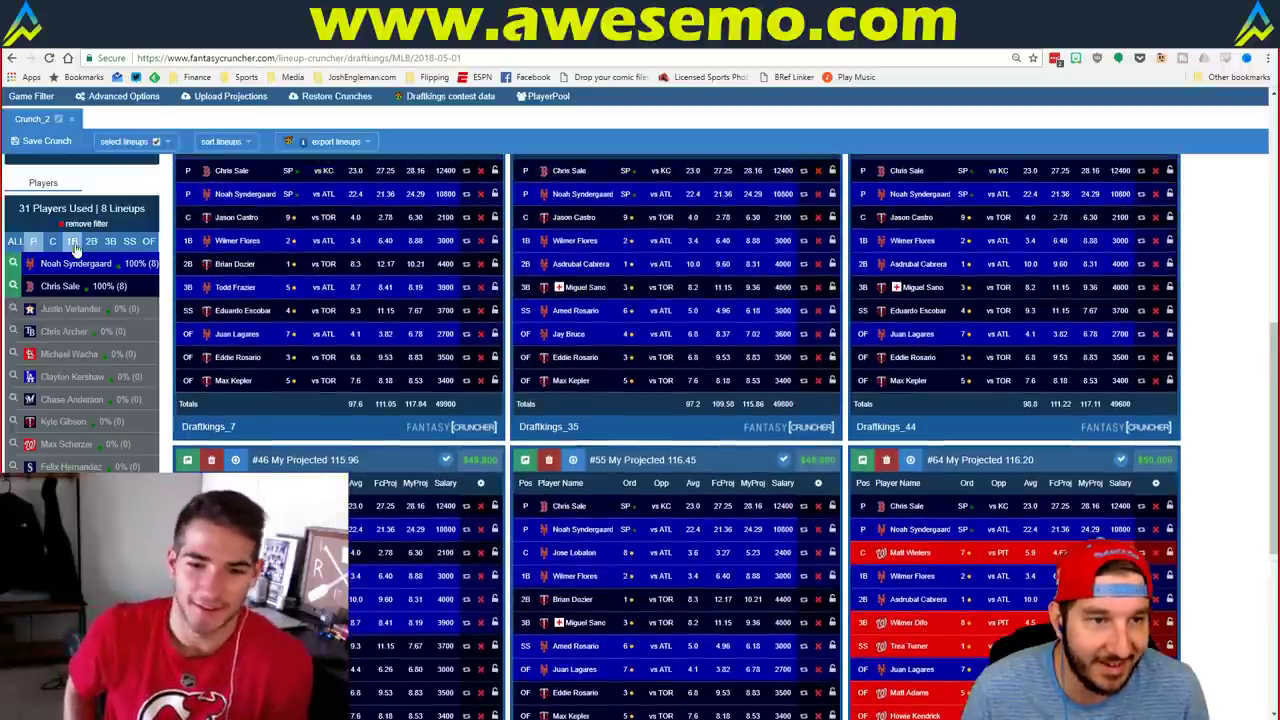
Step: Drop Chris Sale from the lineup filter, pair Noah Syndergaard with Max Scherzer instead, and examine those lineups
{"action": "left_click", "coordinate": [15, 287]}
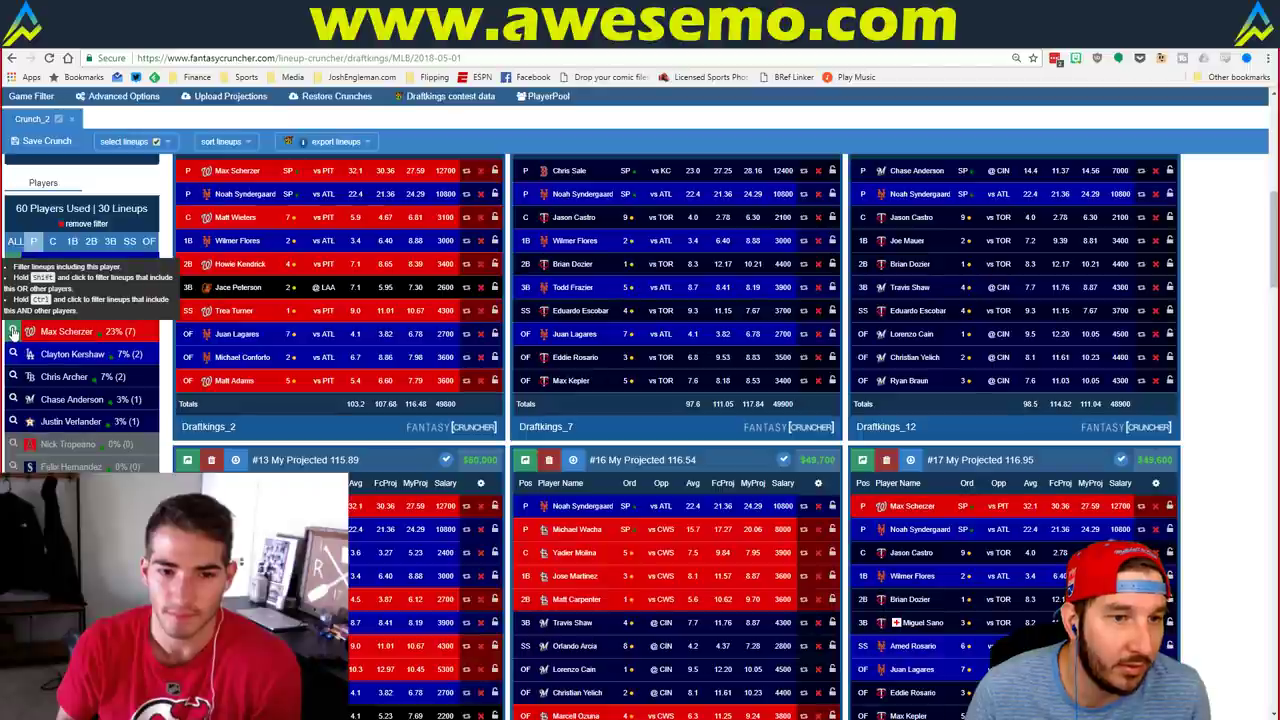
{"action": "left_click", "coordinate": [13, 331]}
{"action": "scroll", "coordinate": [764, 544], "scroll_direction": "up", "scroll_amount": 2}
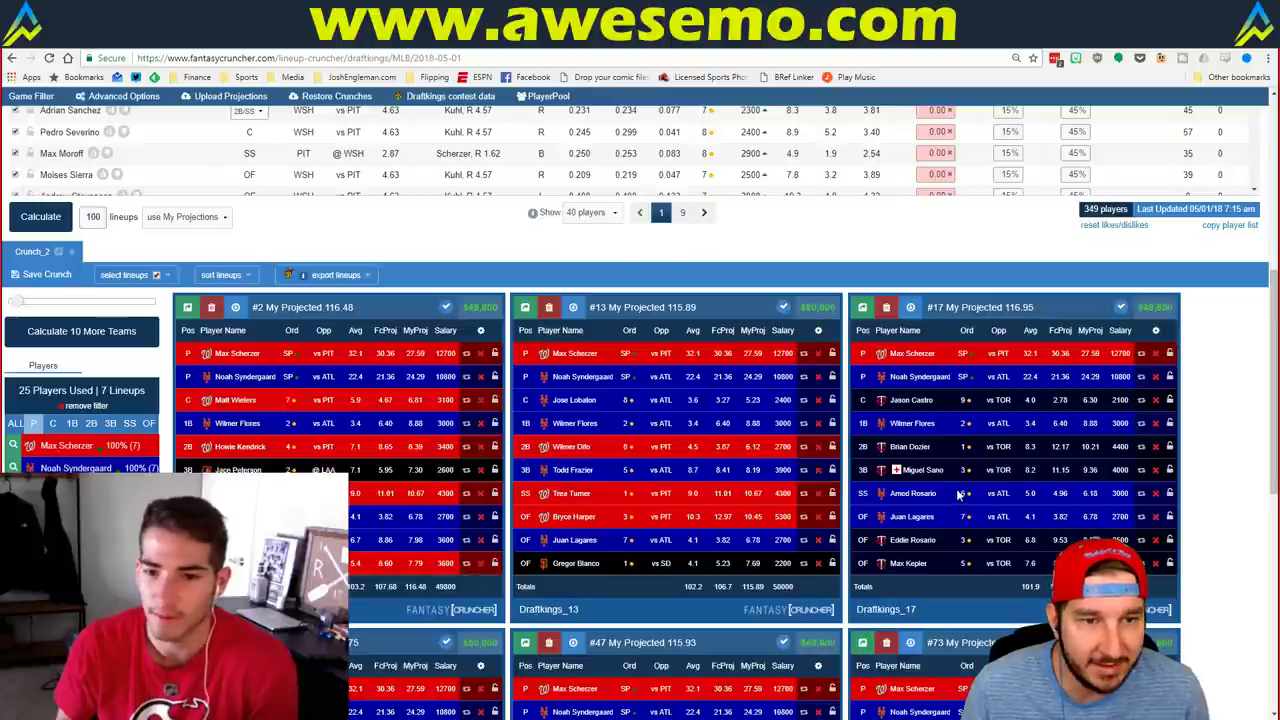
{"action": "scroll", "coordinate": [958, 493], "scroll_direction": "down", "scroll_amount": 1}
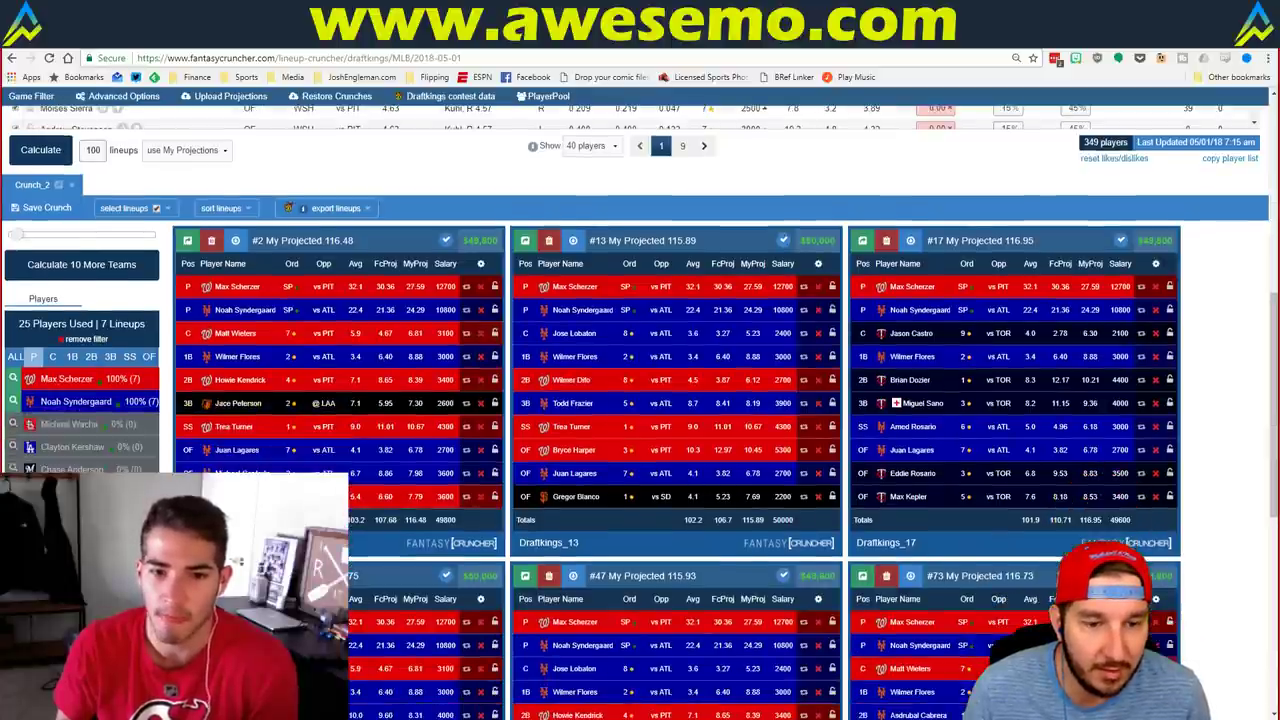
{"action": "scroll", "coordinate": [1008, 450], "scroll_direction": "down", "scroll_amount": 3}
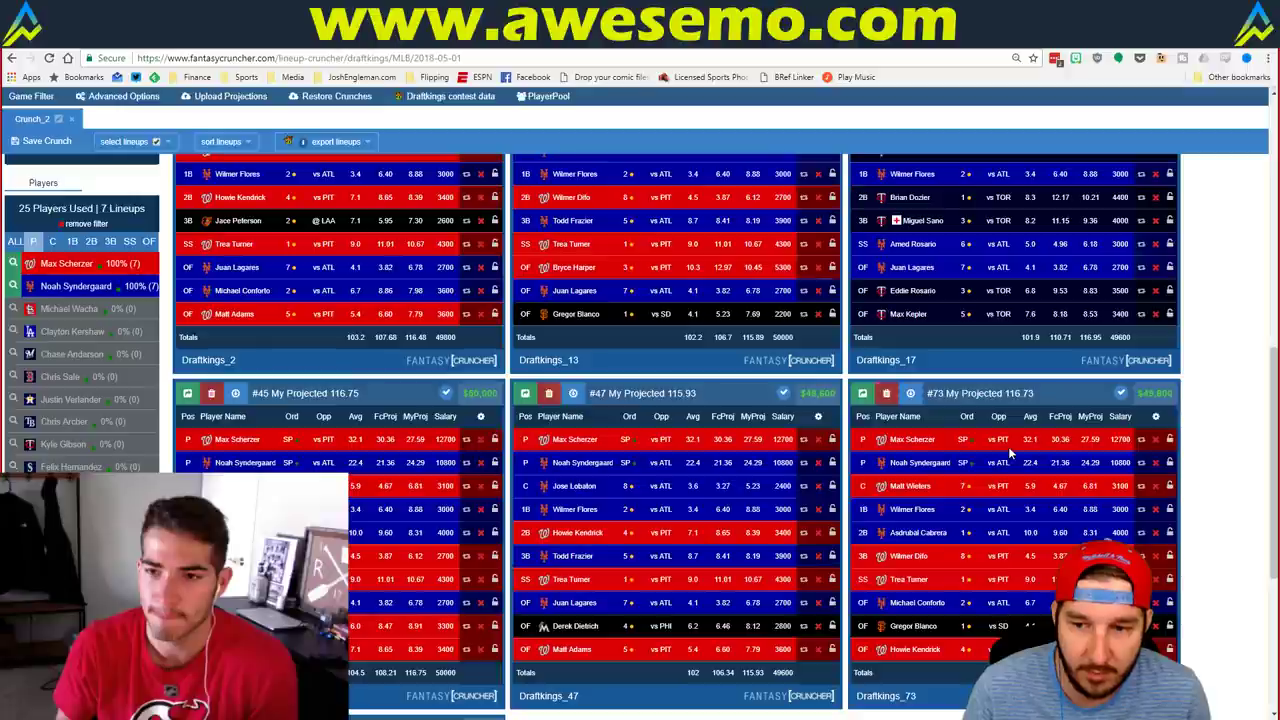
{"action": "scroll", "coordinate": [1008, 446], "scroll_direction": "up", "scroll_amount": 3}
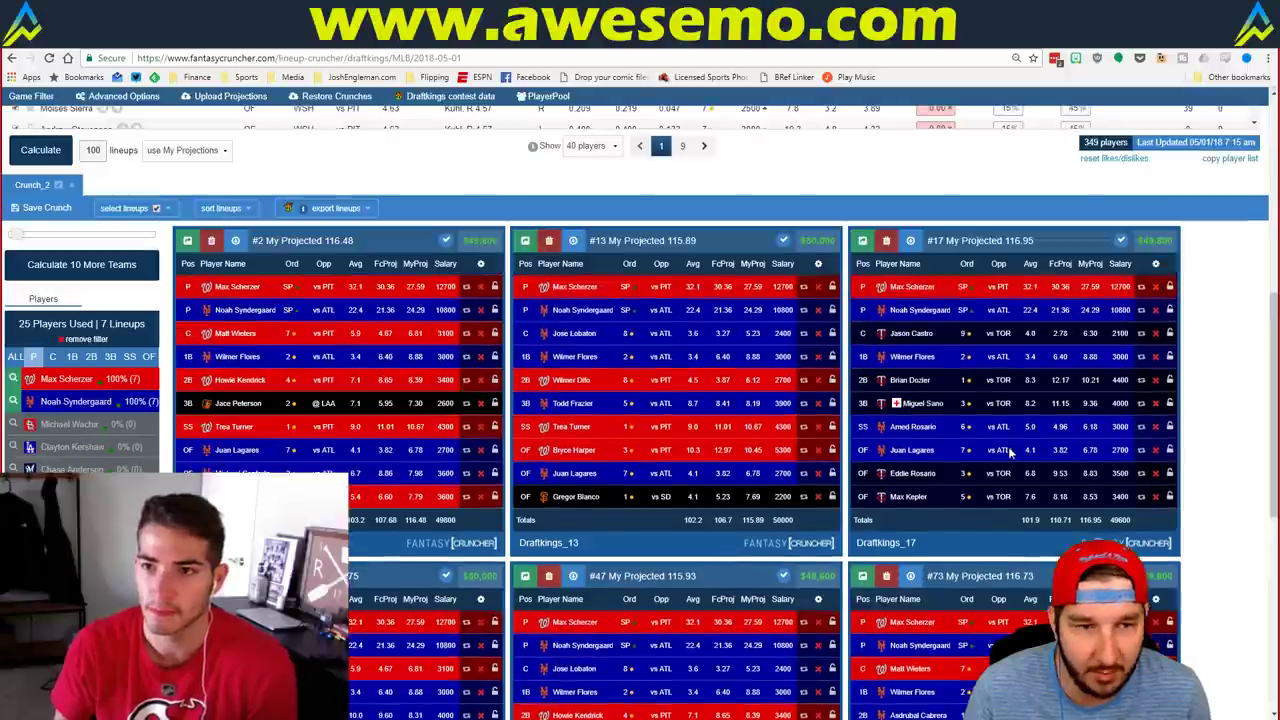
Step: Clear the Scherzer and Syndergaard filter, then show and examine the lineups that pair Michael Wacha with Noah Syndergaard
{"action": "left_click", "coordinate": [84, 339]}
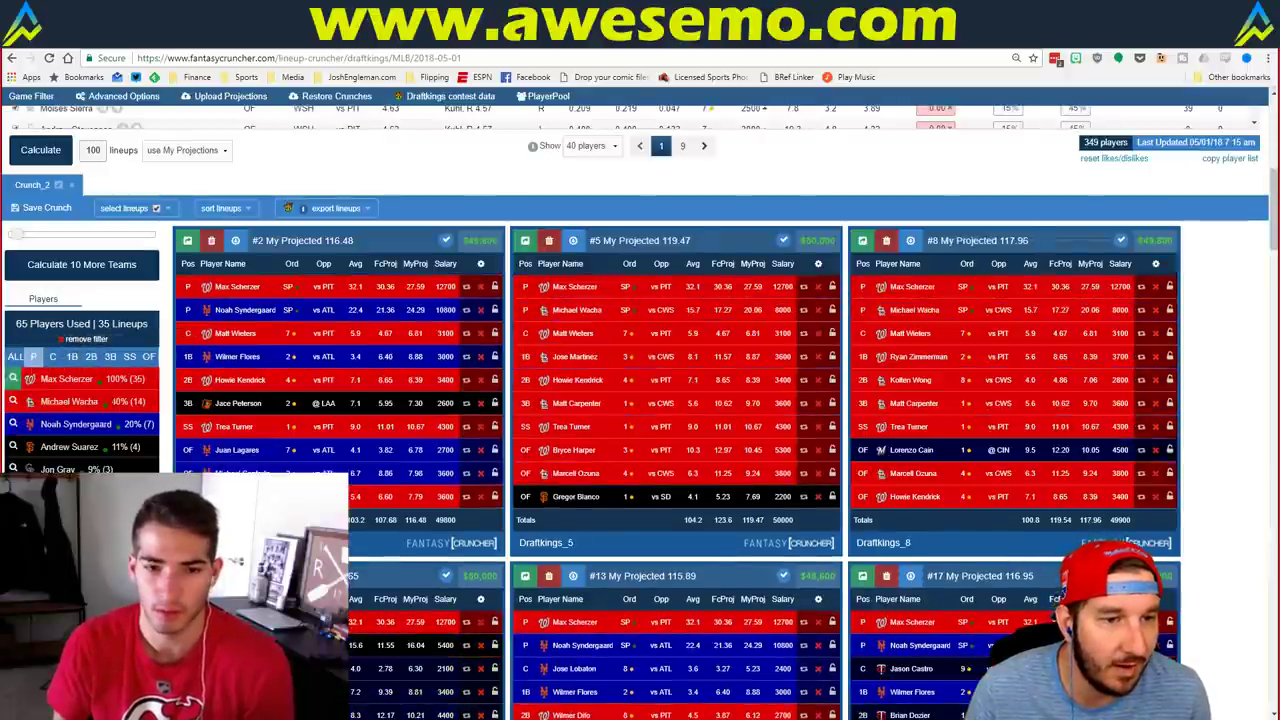
{"action": "left_click", "coordinate": [13, 380]}
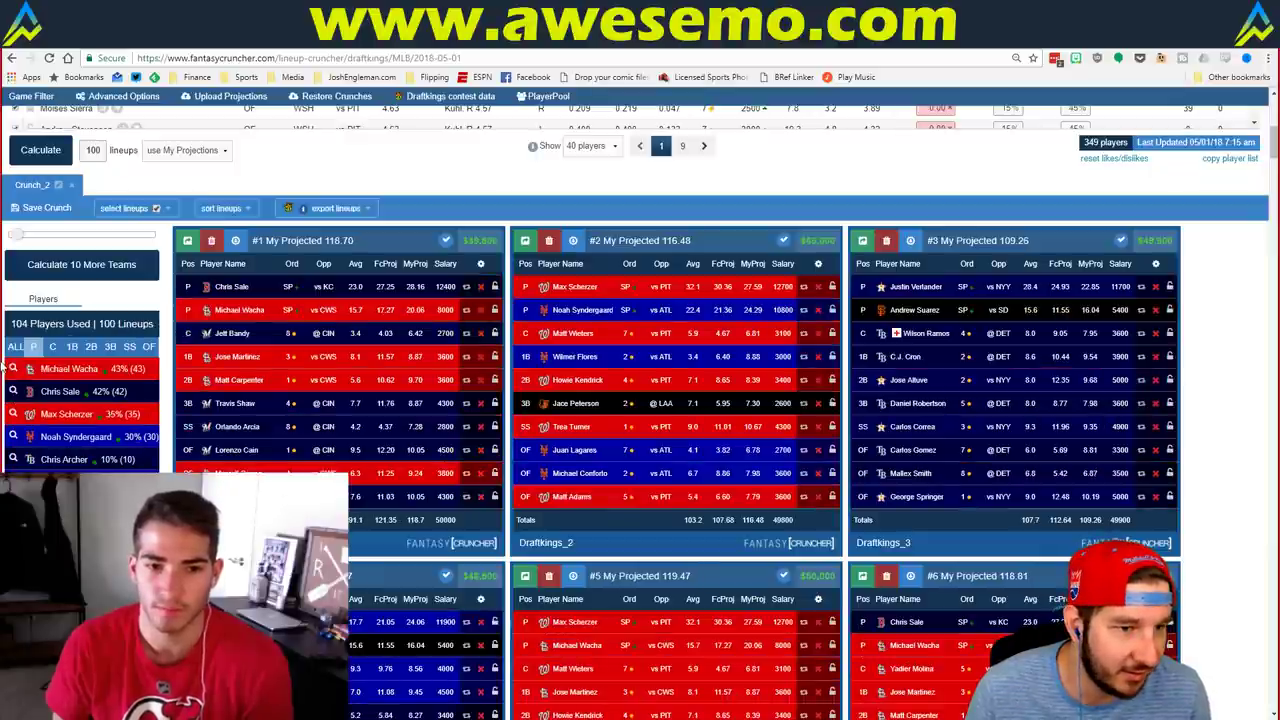
{"action": "left_click", "coordinate": [12, 369]}
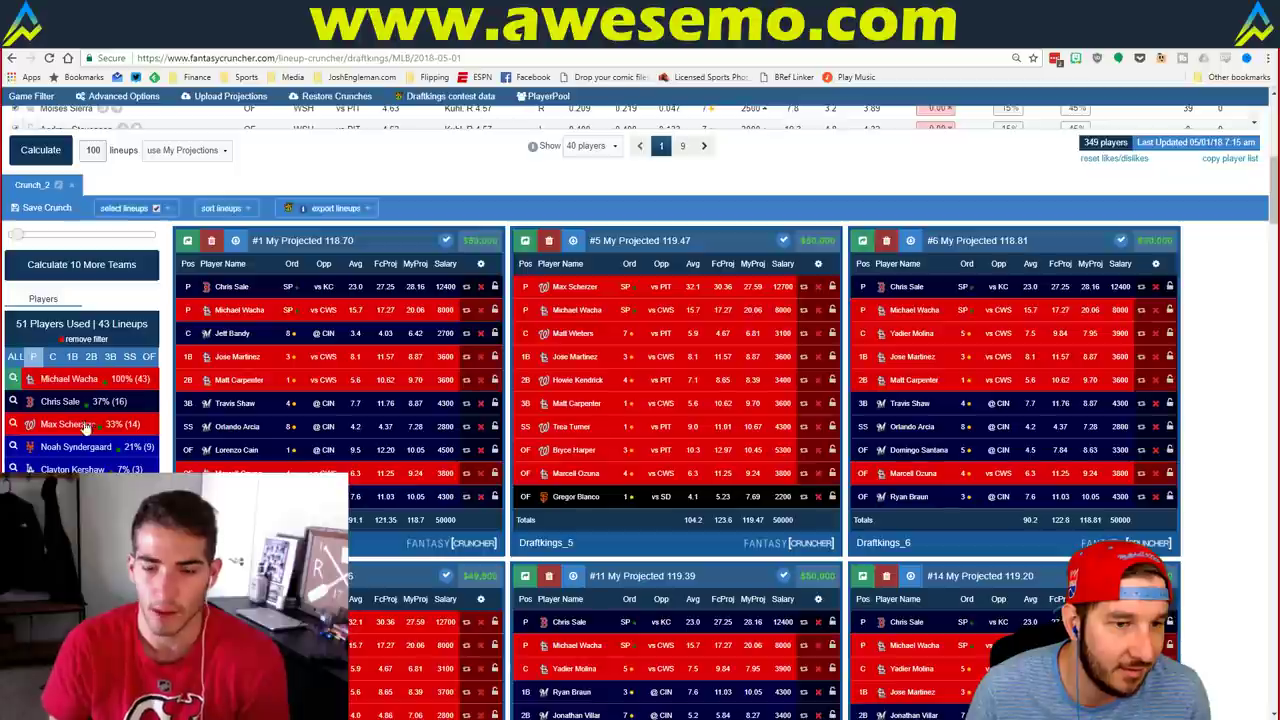
{"action": "left_click", "coordinate": [13, 447]}
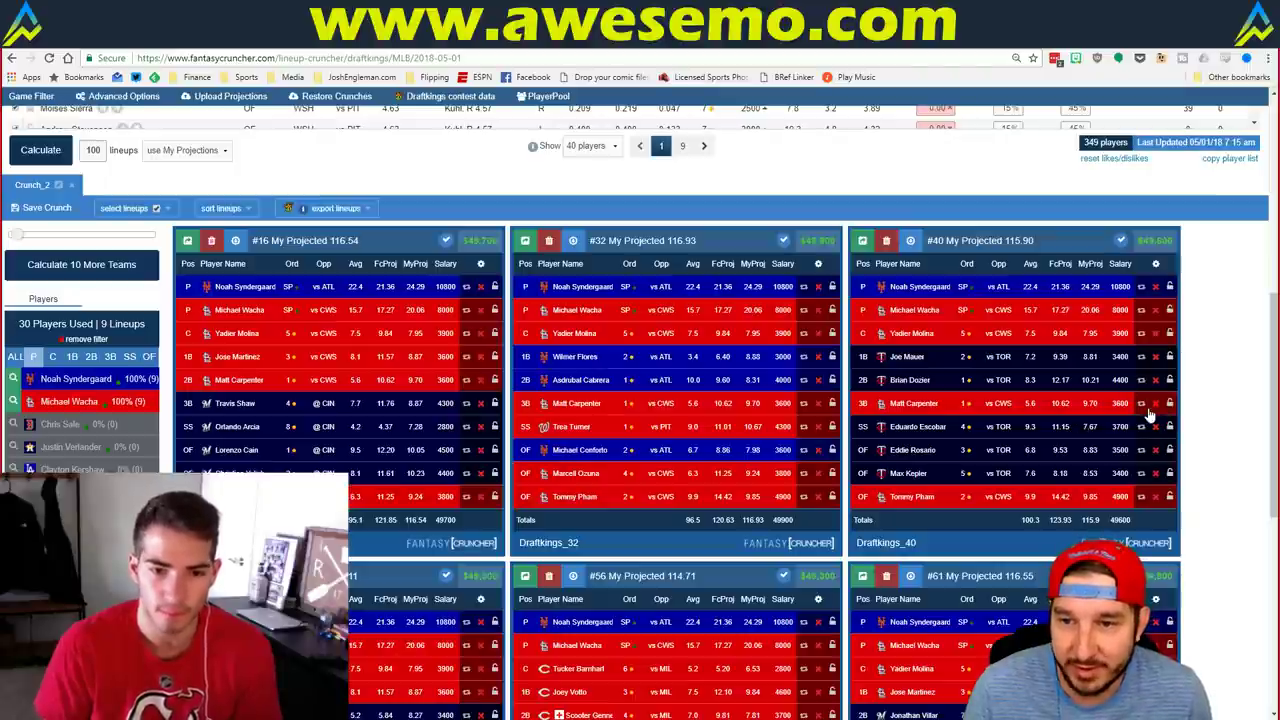
{"action": "scroll", "coordinate": [1172, 410], "scroll_direction": "down", "scroll_amount": 2}
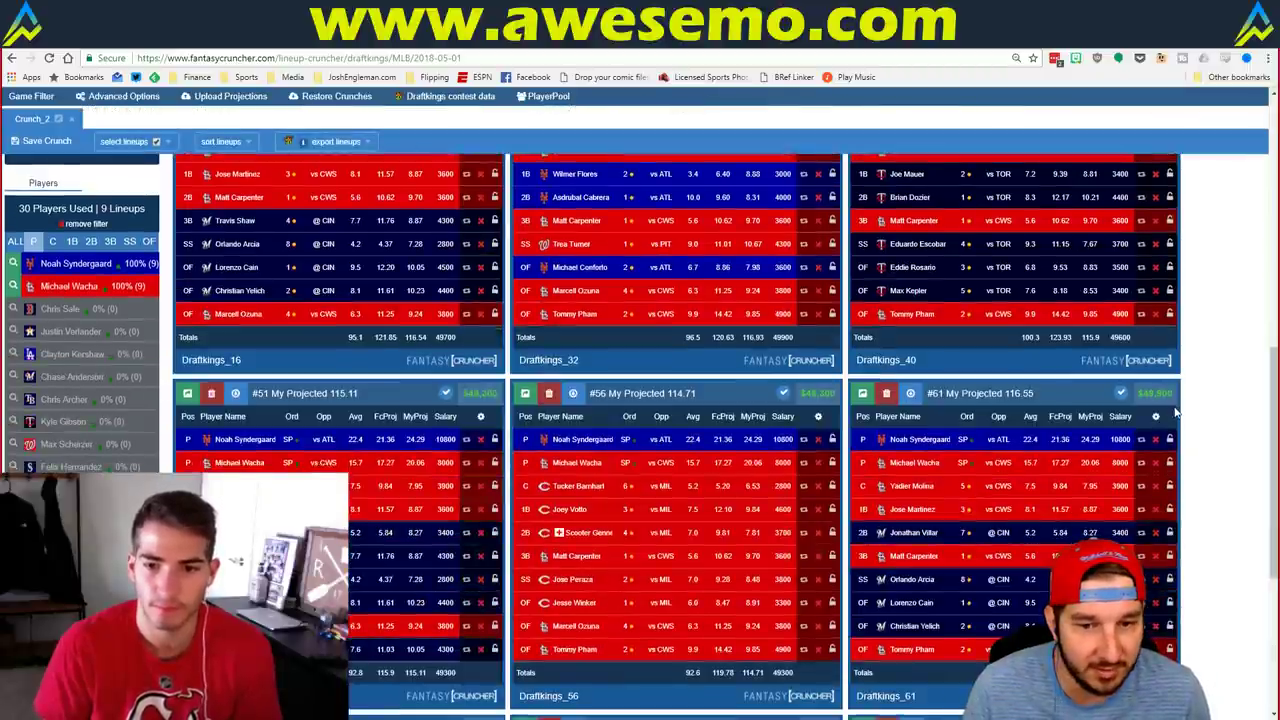
{"action": "scroll", "coordinate": [1176, 412], "scroll_direction": "up", "scroll_amount": 2}
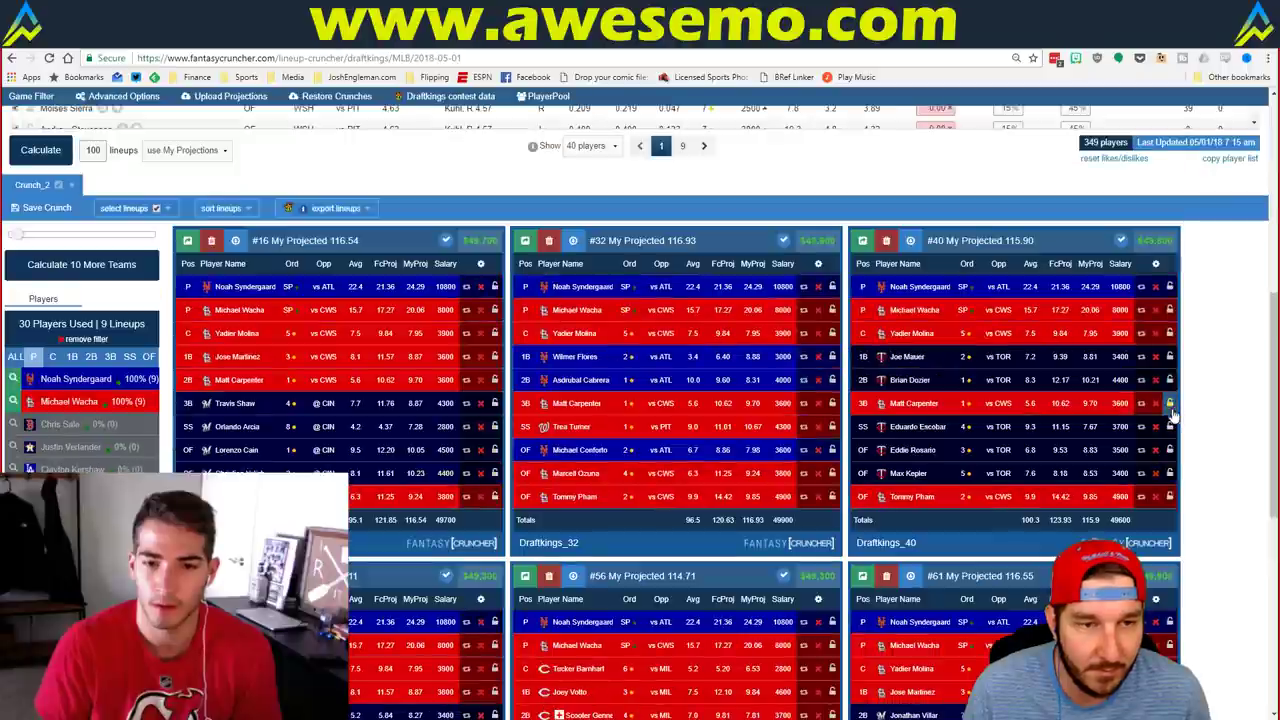
Step: Remove the pitcher filter and examine player exposure across all positions in the DraftKings lineups, then among outfielders only
{"action": "left_click", "coordinate": [87, 339]}
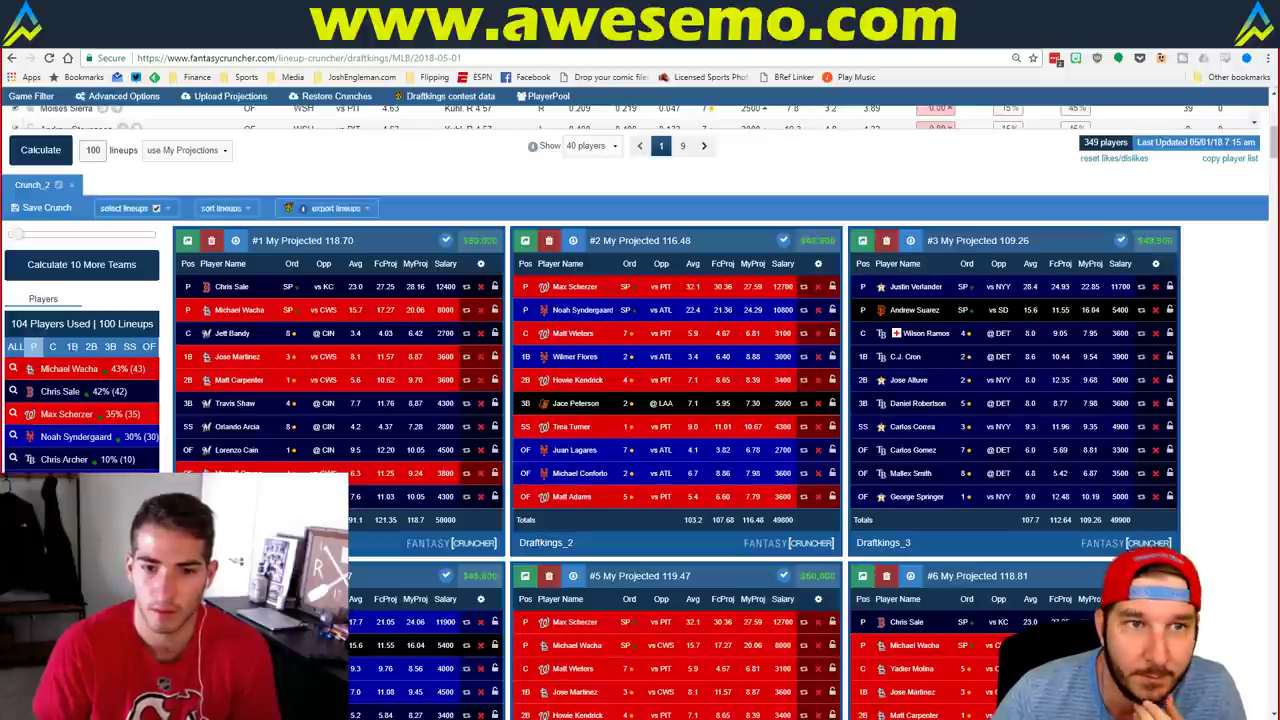
{"action": "left_click", "coordinate": [15, 346]}
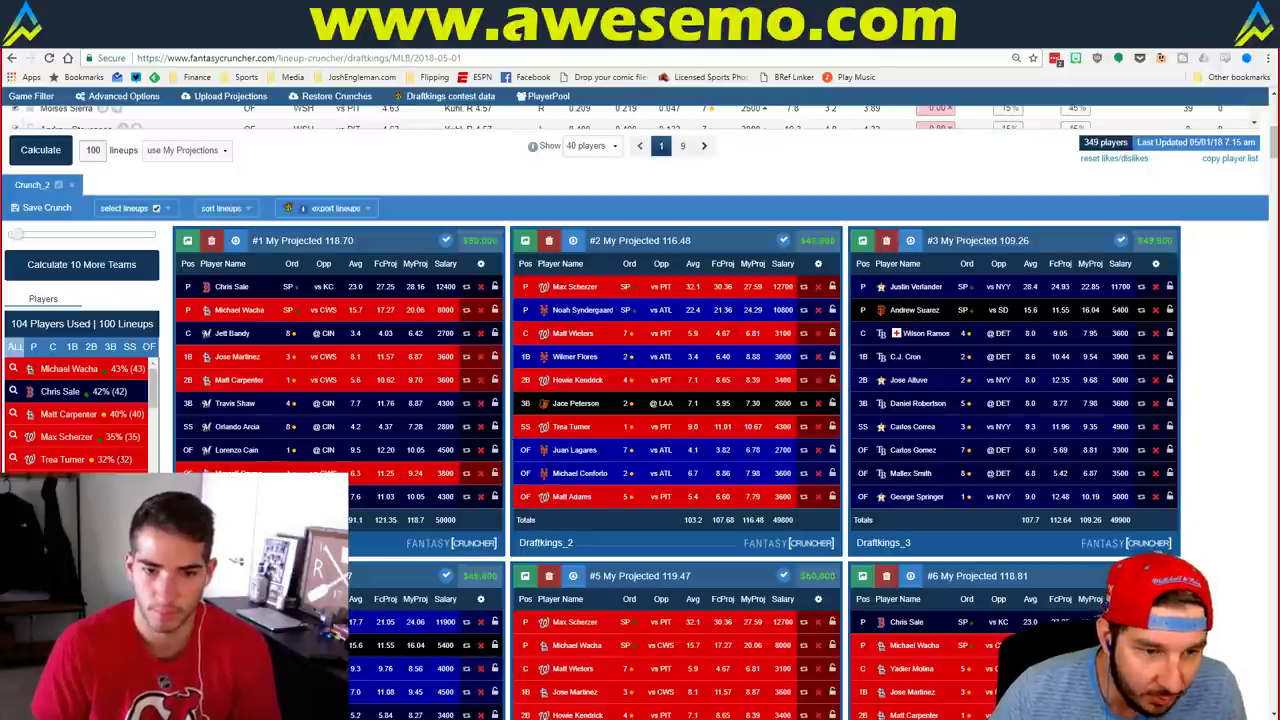
{"action": "scroll", "coordinate": [152, 395], "scroll_direction": "down", "scroll_amount": 1}
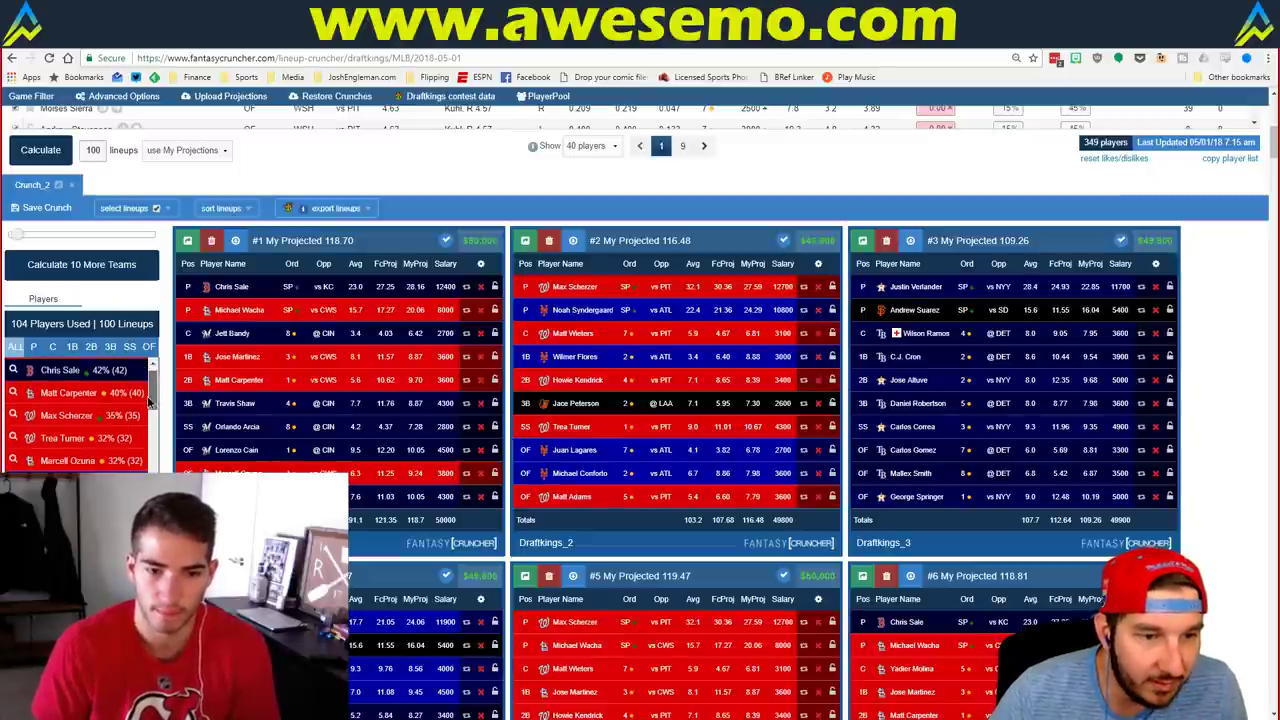
{"action": "scroll", "coordinate": [151, 385], "scroll_direction": "up", "scroll_amount": 1}
{"action": "left_click_drag", "start_coordinate": [149, 385], "coordinate": [147, 428]}
{"action": "scroll", "coordinate": [150, 433], "scroll_direction": "down", "scroll_amount": 5}
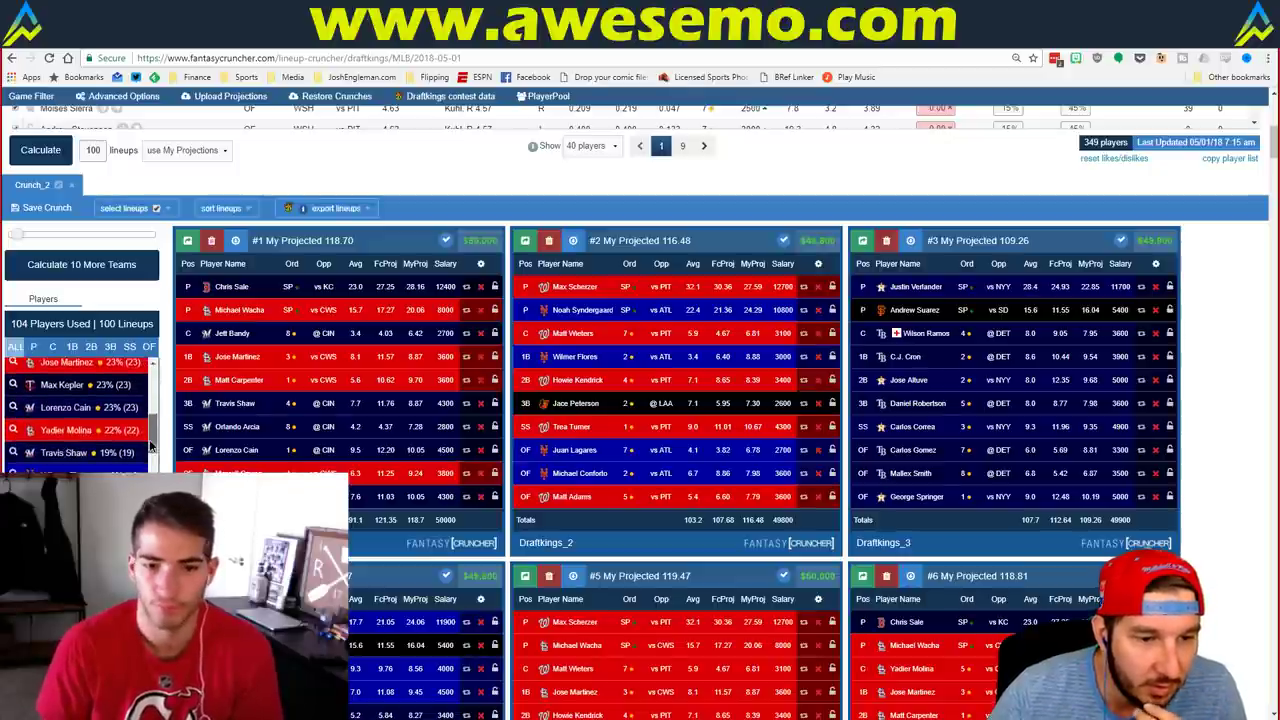
{"action": "scroll", "coordinate": [80, 420], "scroll_direction": "down", "scroll_amount": 3}
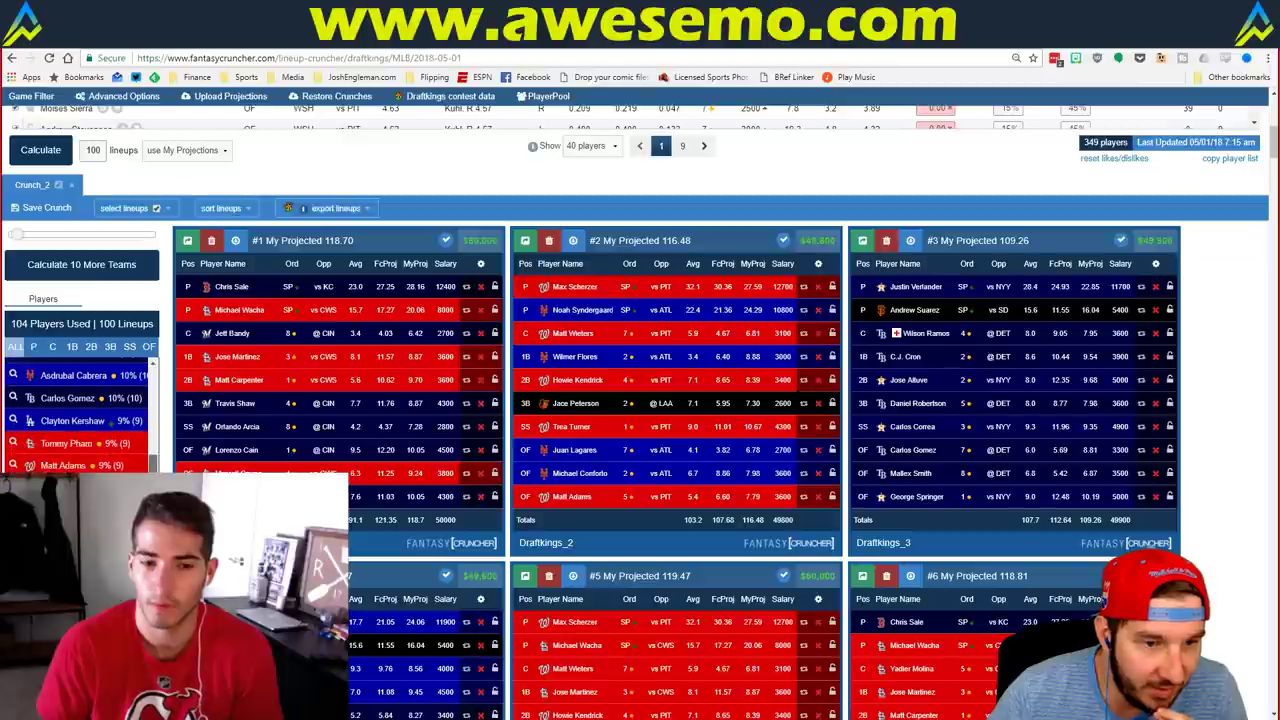
{"action": "scroll", "coordinate": [76, 410], "scroll_direction": "down", "scroll_amount": 8}
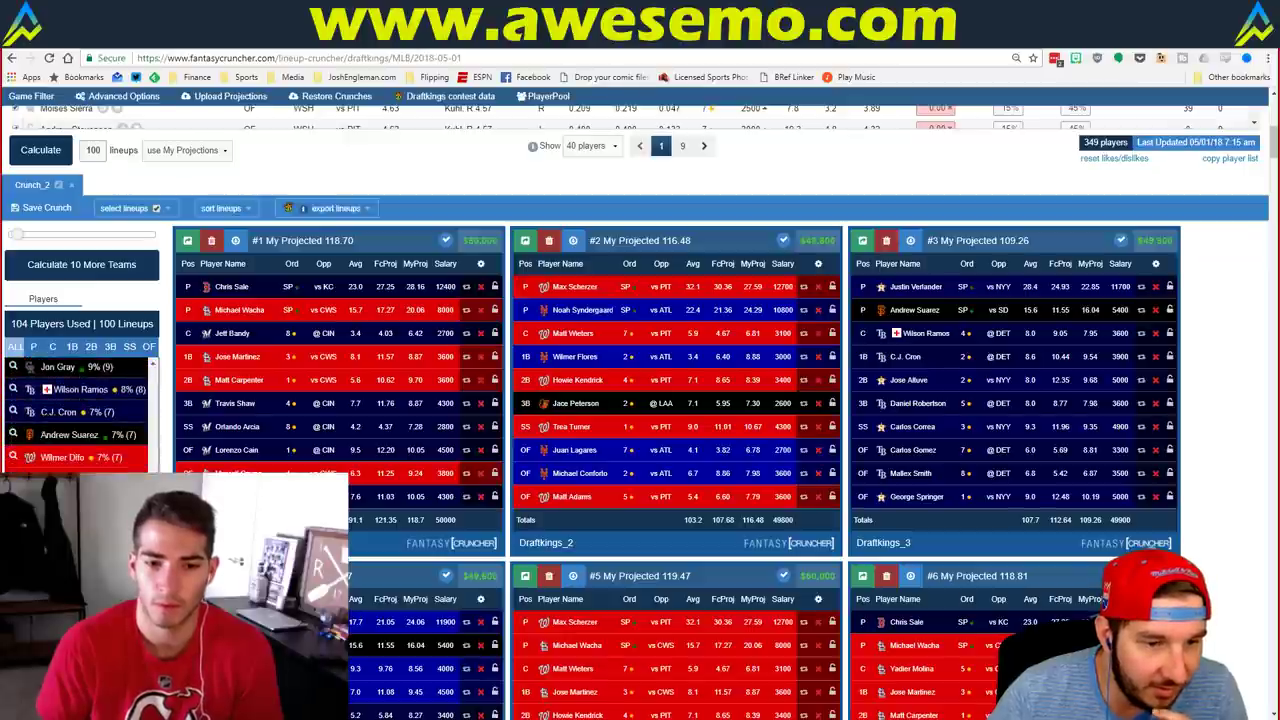
{"action": "scroll", "coordinate": [76, 410], "scroll_direction": "down", "scroll_amount": 8}
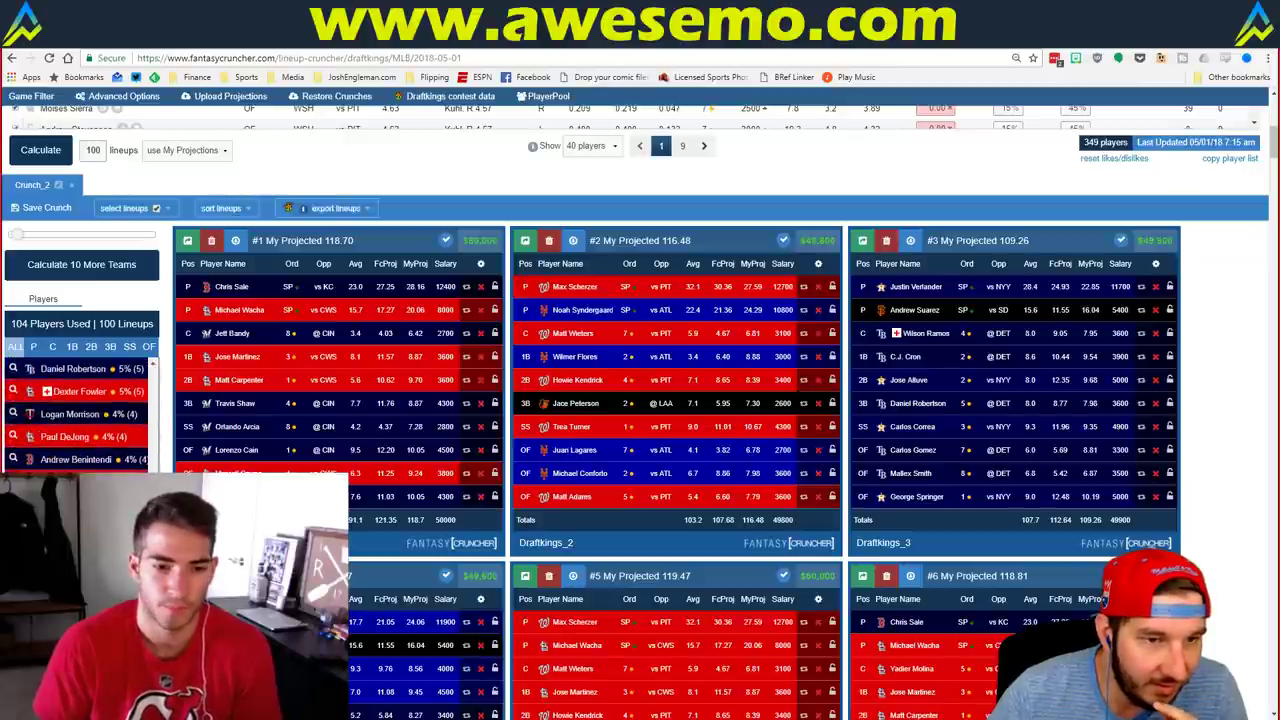
{"action": "left_click", "coordinate": [148, 347]}
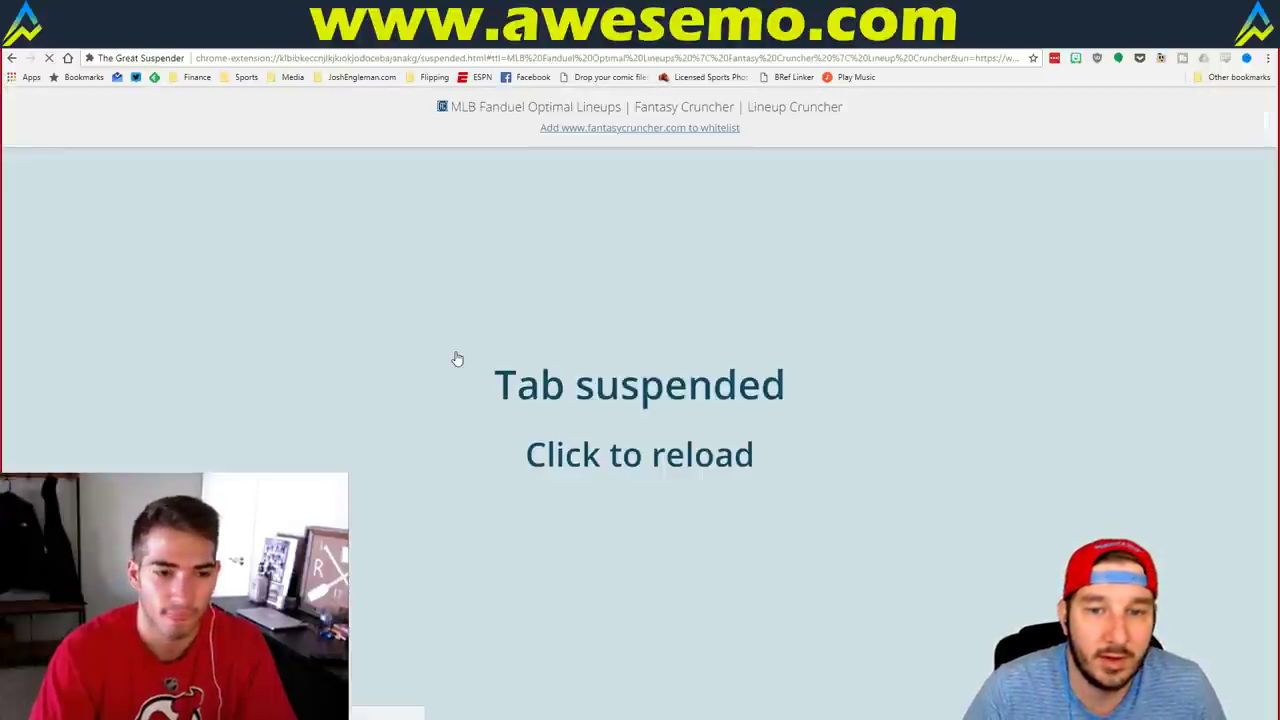
Step: Reload the suspended FanDuel lineup page and review pitcher exposure in the generated FanDuel lineups
{"action": "left_click", "coordinate": [365, 314]}
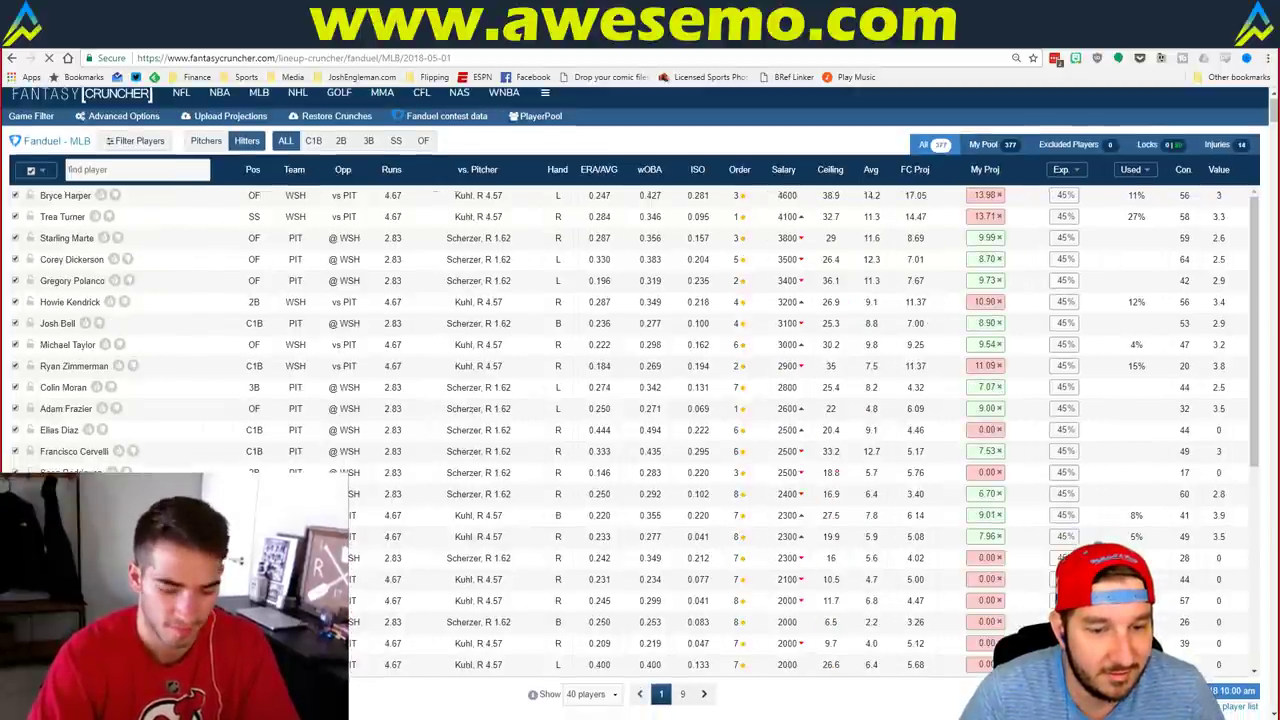
{"action": "scroll", "coordinate": [86, 380], "scroll_direction": "down", "scroll_amount": 5}
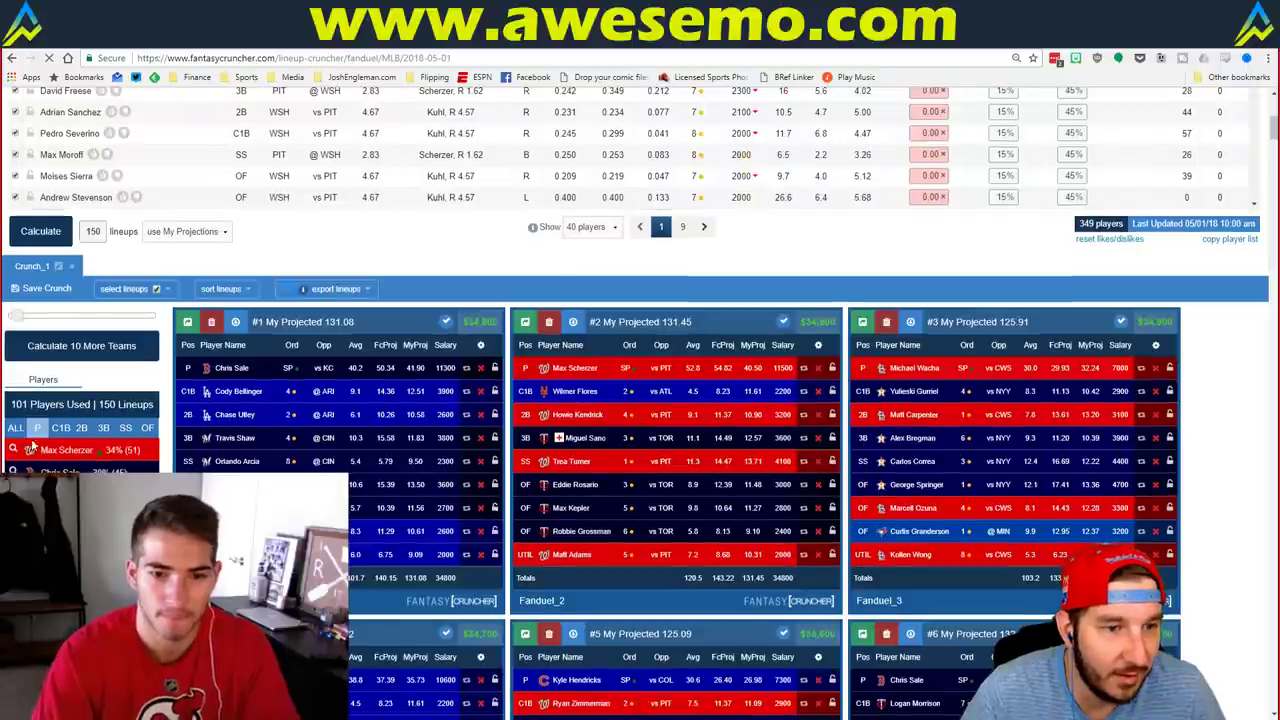
{"action": "scroll", "coordinate": [33, 447], "scroll_direction": "down", "scroll_amount": 1}
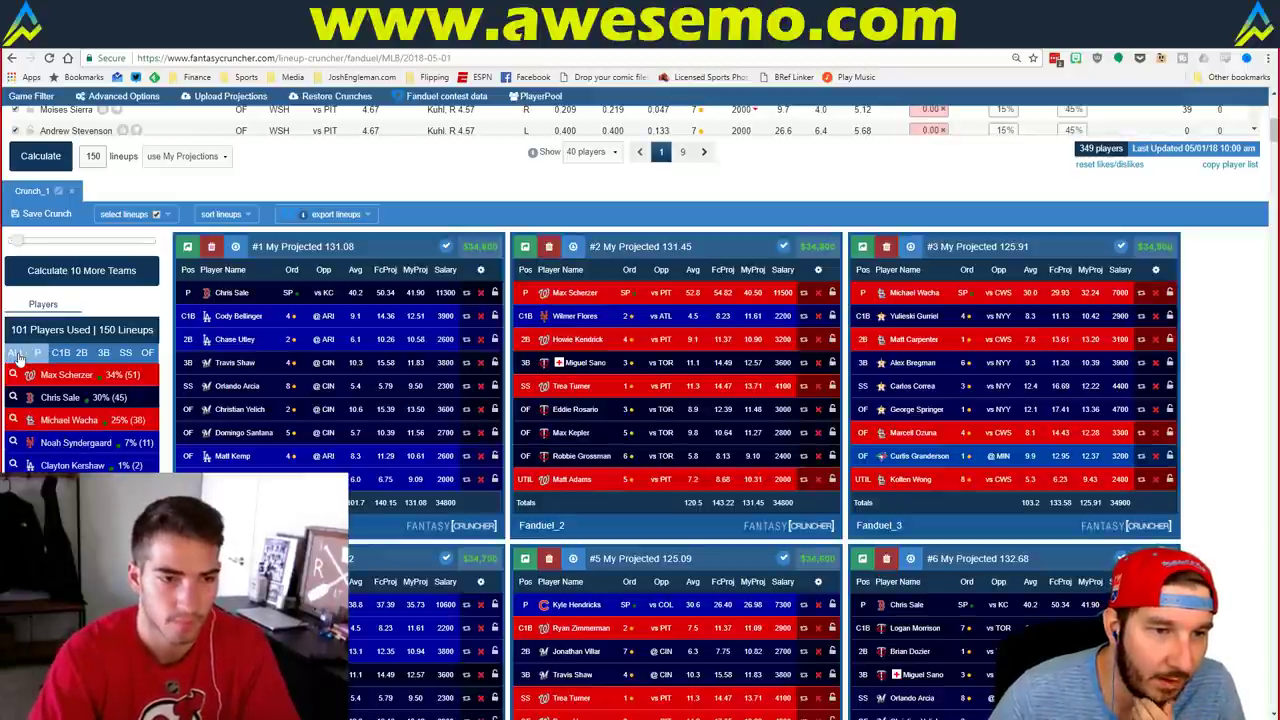
Step: Filter the FanDuel lineups to those containing pitcher Michael Wacha and examine their hitter combinations
{"action": "left_click", "coordinate": [12, 420]}
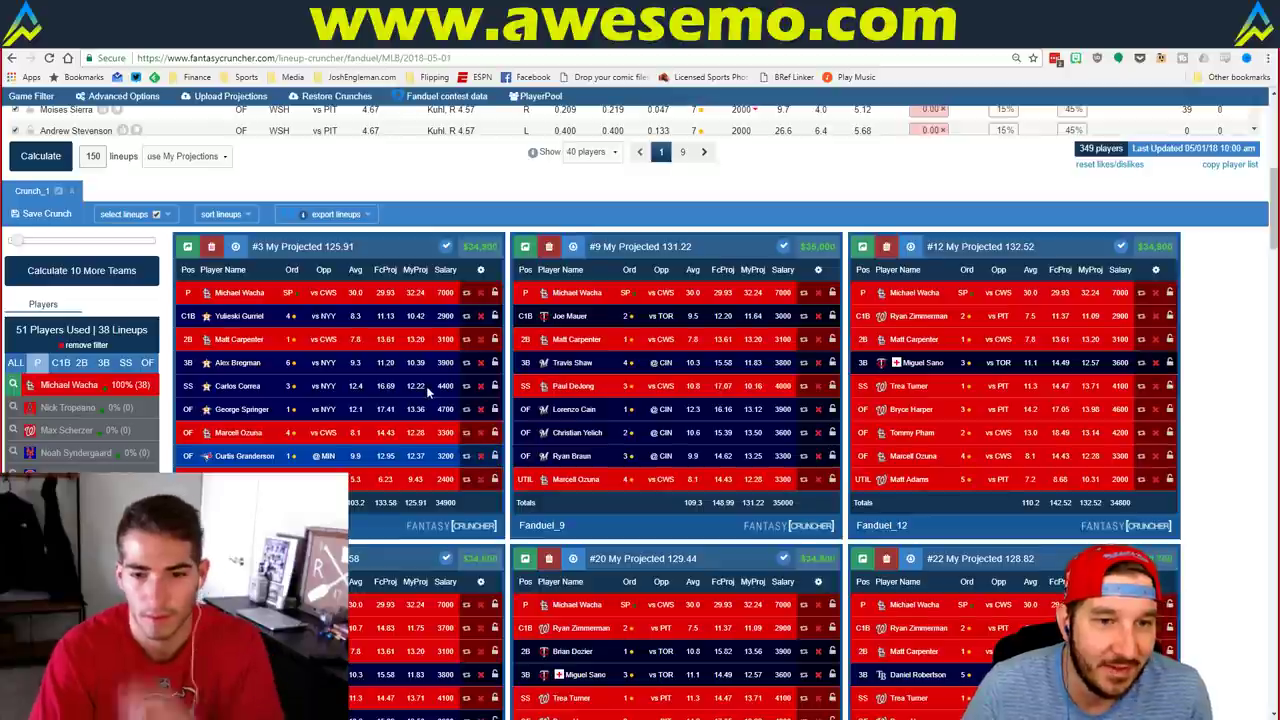
{"action": "scroll", "coordinate": [430, 420], "scroll_direction": "down", "scroll_amount": 2}
{"action": "scroll", "coordinate": [518, 452], "scroll_direction": "up", "scroll_amount": 2}
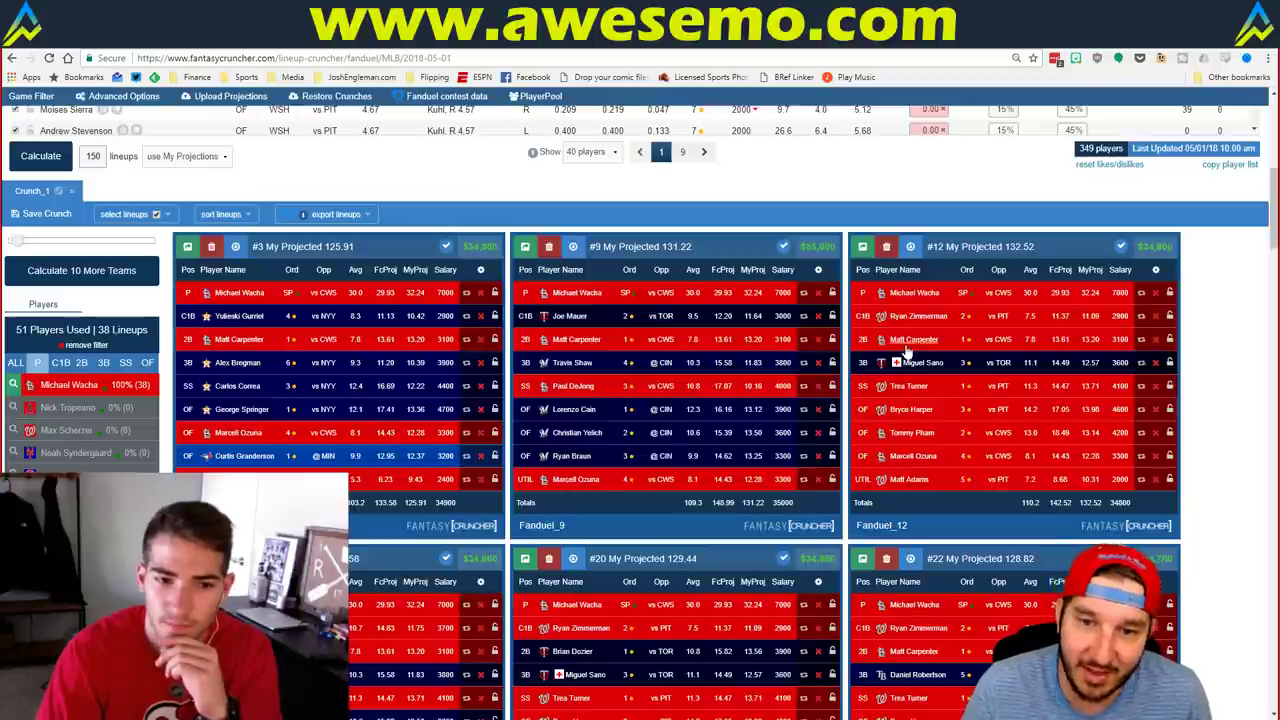
{"action": "scroll", "coordinate": [1190, 512], "scroll_direction": "down", "scroll_amount": 3}
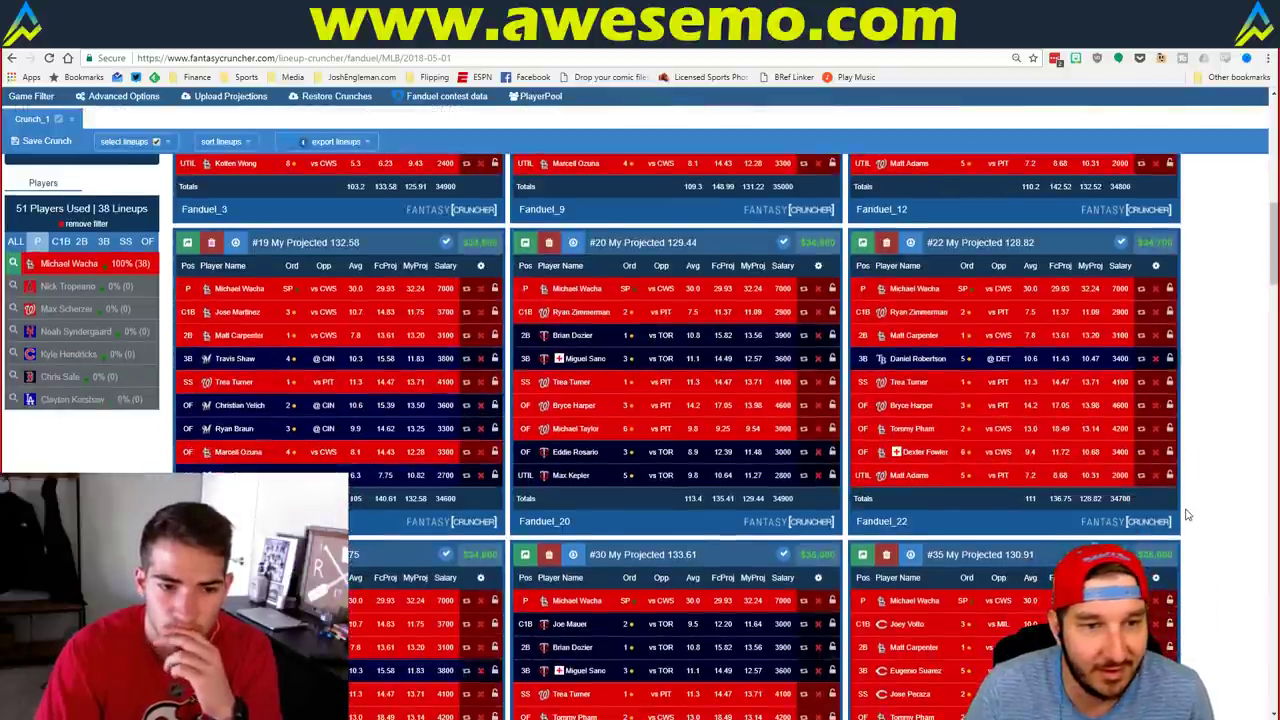
{"action": "scroll", "coordinate": [1188, 515], "scroll_direction": "up", "scroll_amount": 4}
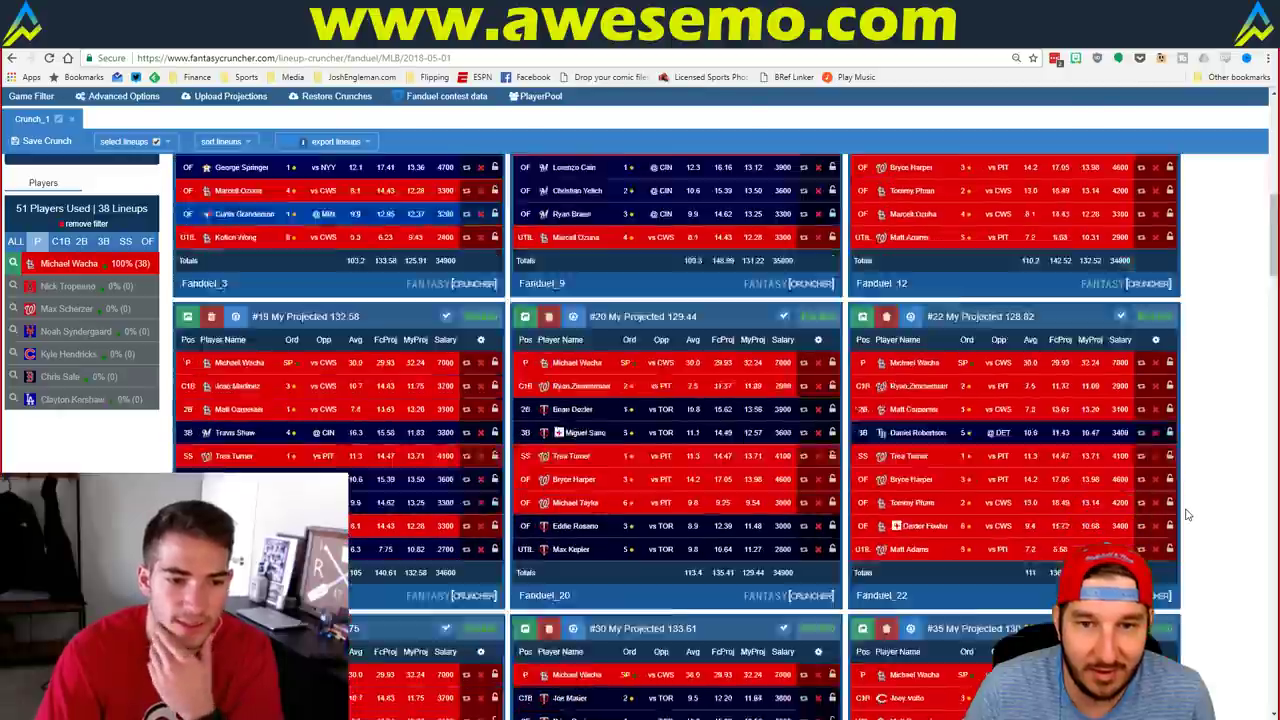
Step: Examine the FanDuel lineups containing Michael Wacha, then open Wacha's player details with his news and game log
{"action": "scroll", "coordinate": [705, 535], "scroll_direction": "down", "scroll_amount": 2}
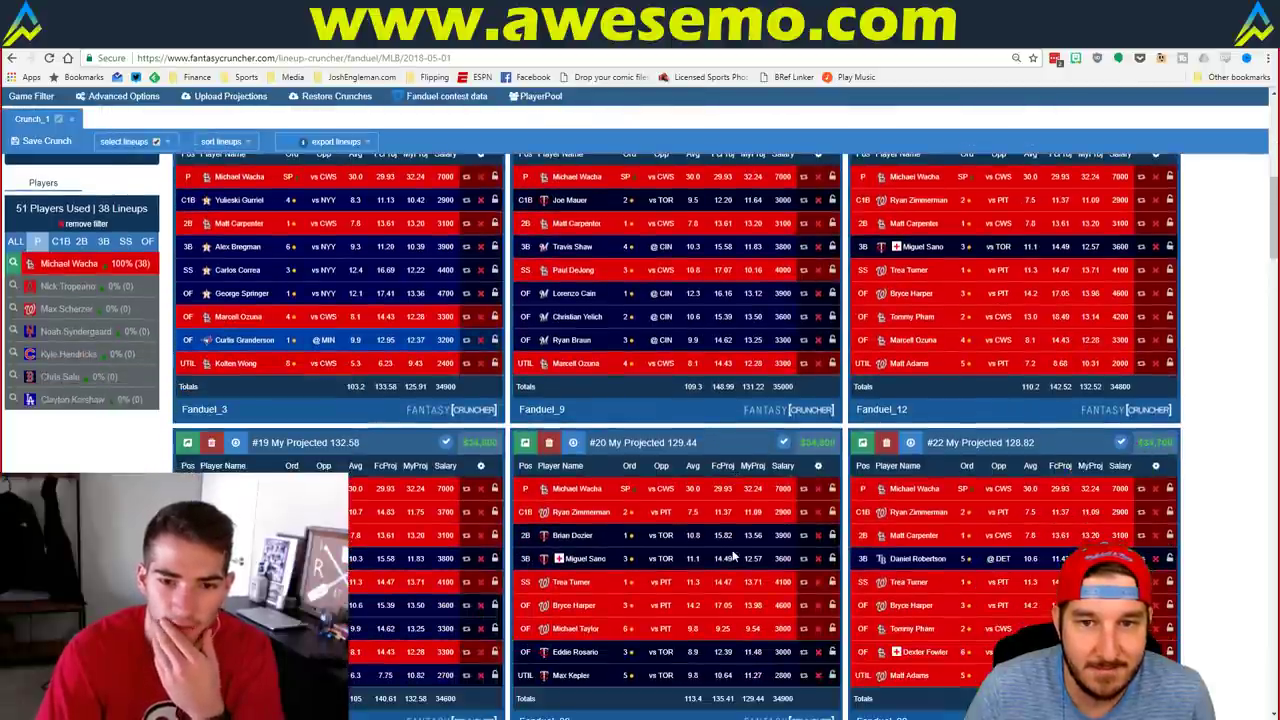
{"action": "scroll", "coordinate": [730, 543], "scroll_direction": "up", "scroll_amount": 2}
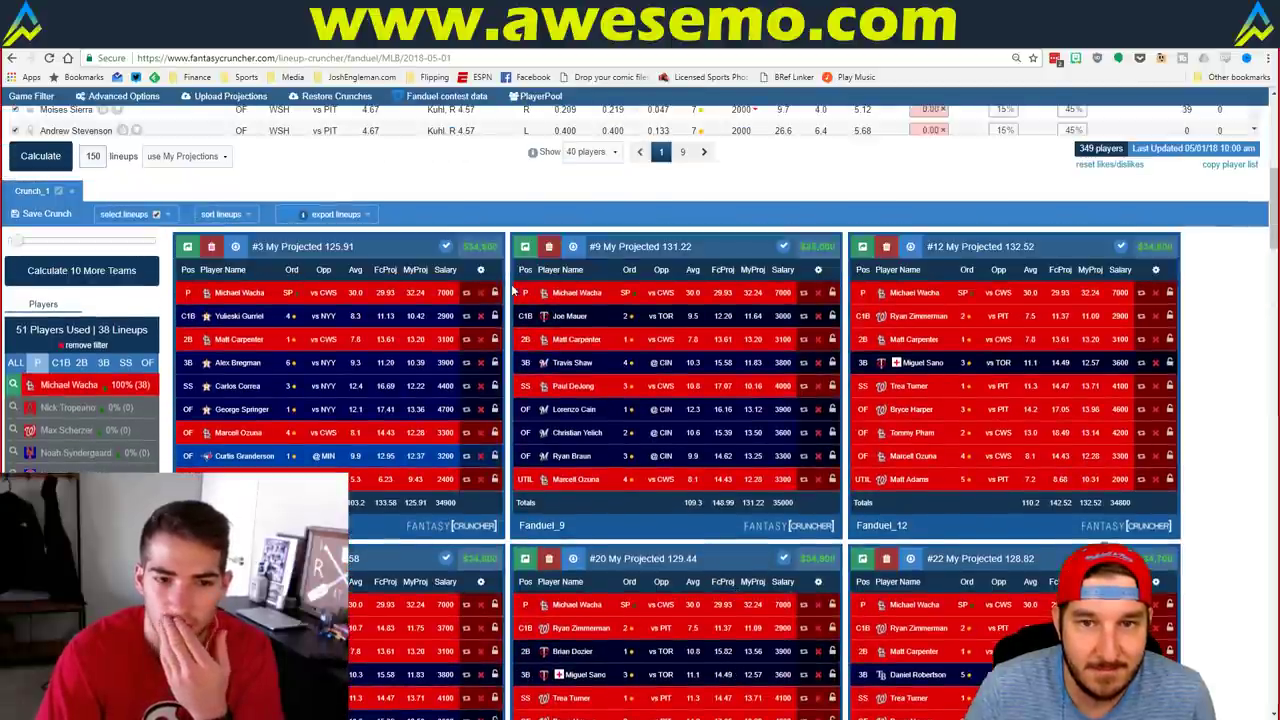
{"action": "left_click", "coordinate": [577, 292]}
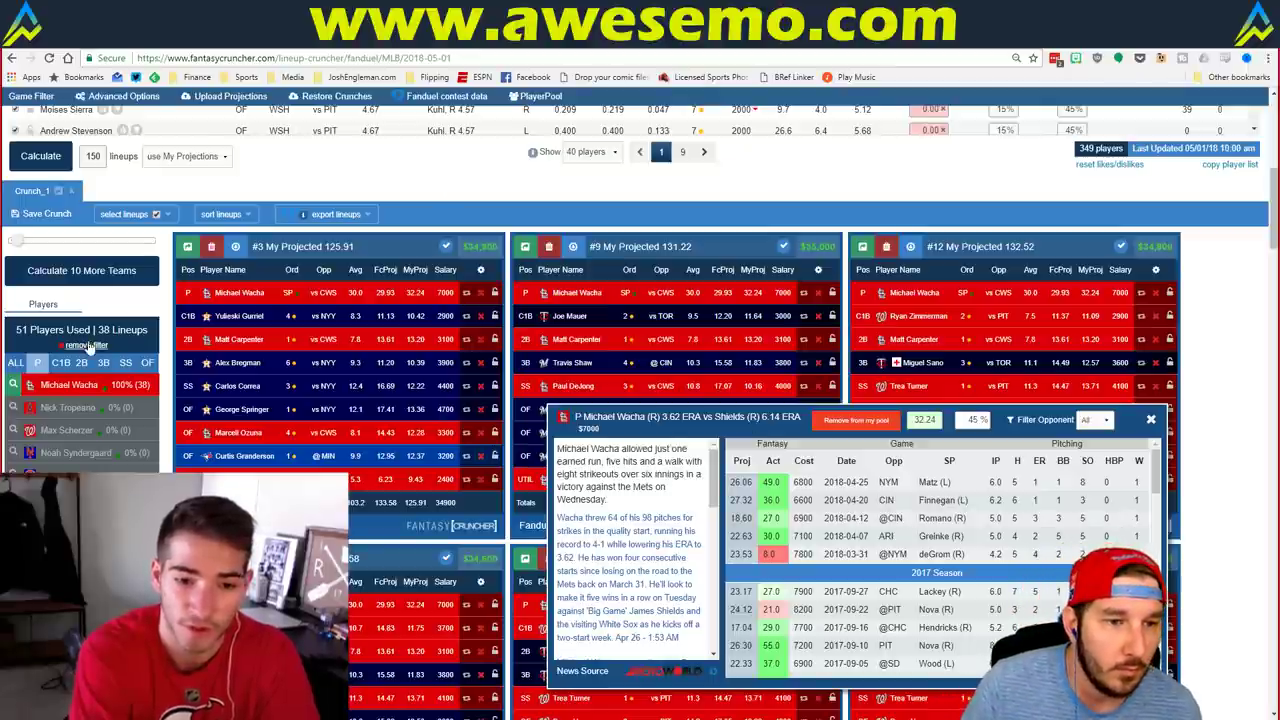
Step: Replace the Wacha filter with one showing only Chris Sale's FanDuel lineups, and close Wacha's player details
{"action": "left_click", "coordinate": [84, 345]}
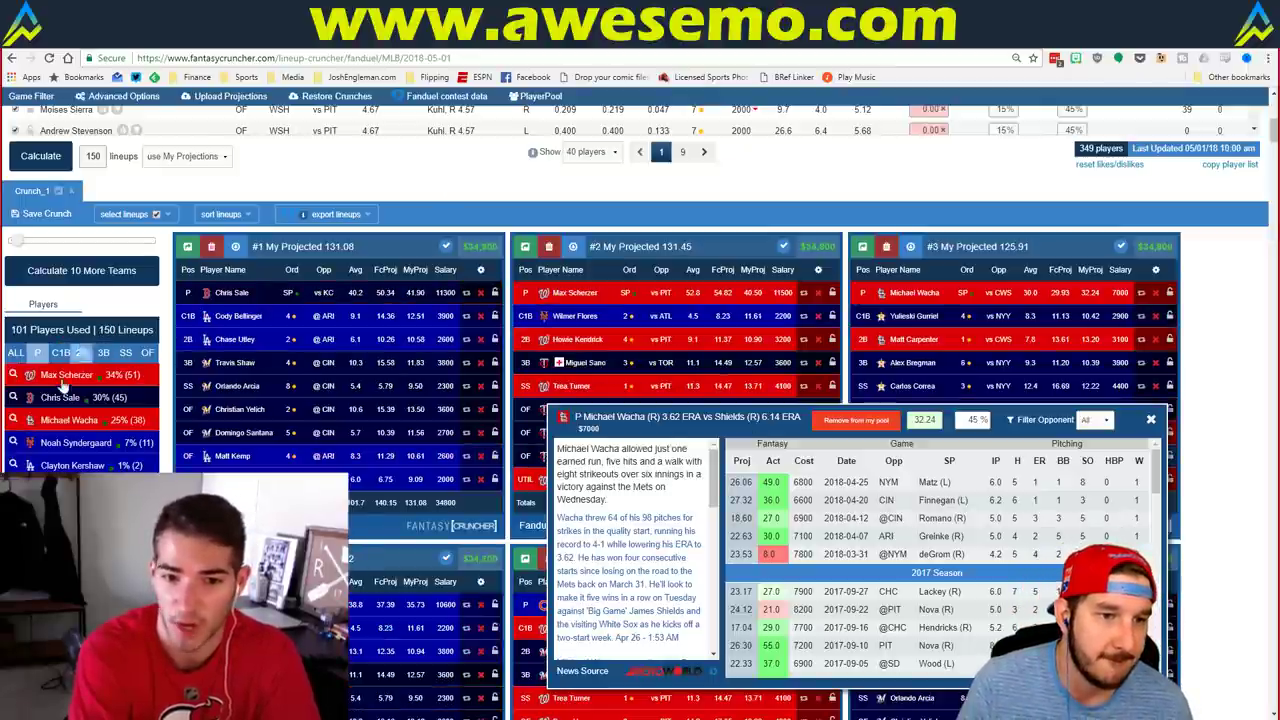
{"action": "left_click", "coordinate": [13, 397]}
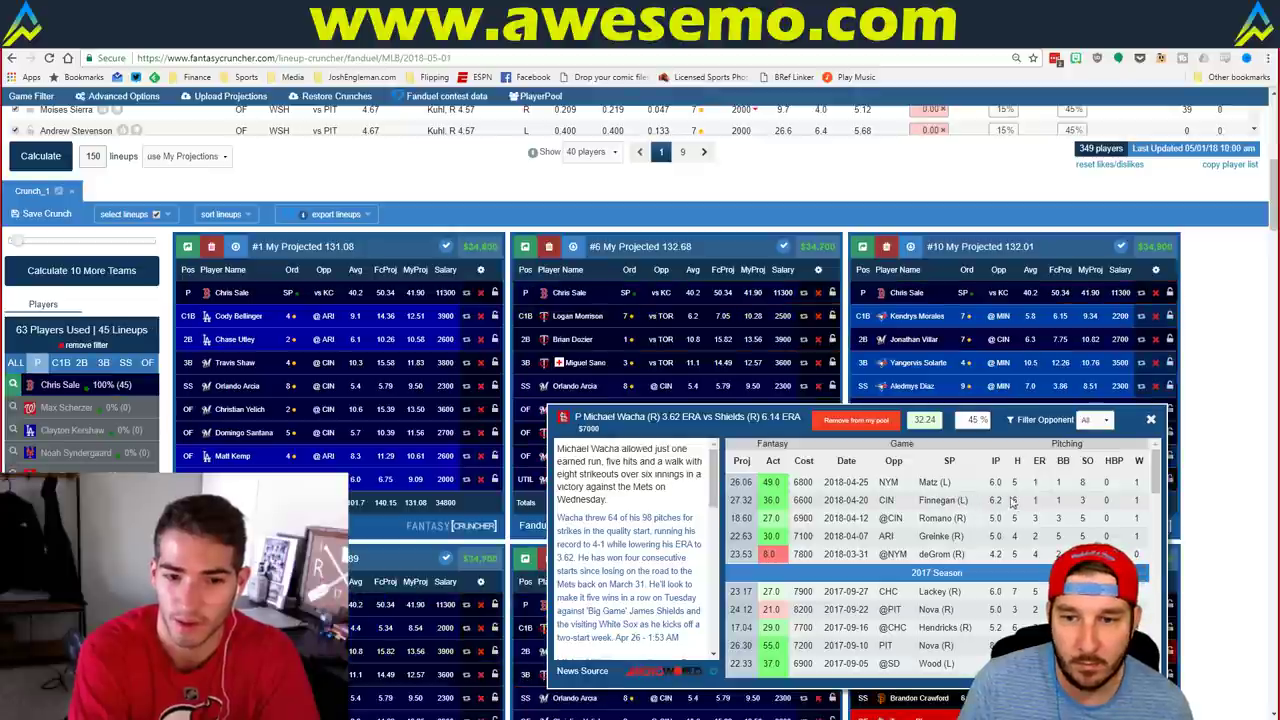
{"action": "left_click", "coordinate": [1151, 420]}
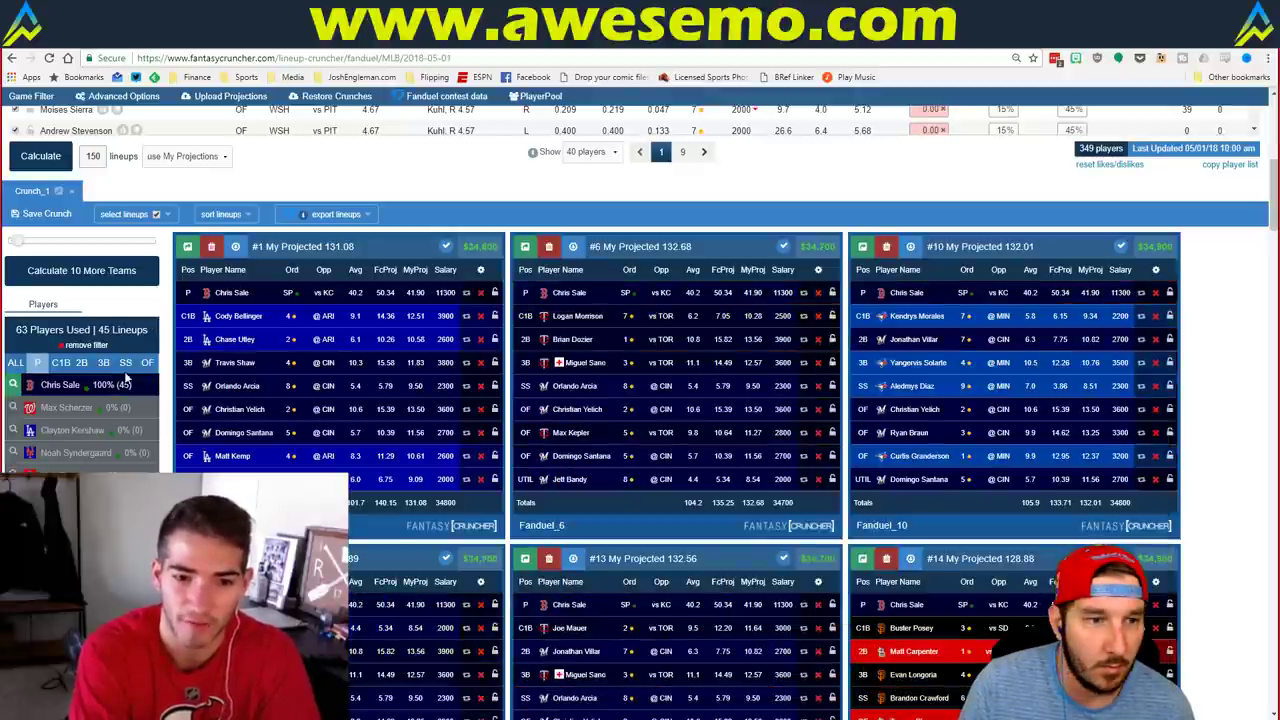
Step: Clear the Chris Sale filter, then view Sale's player details and game log and close them
{"action": "left_click", "coordinate": [13, 386]}
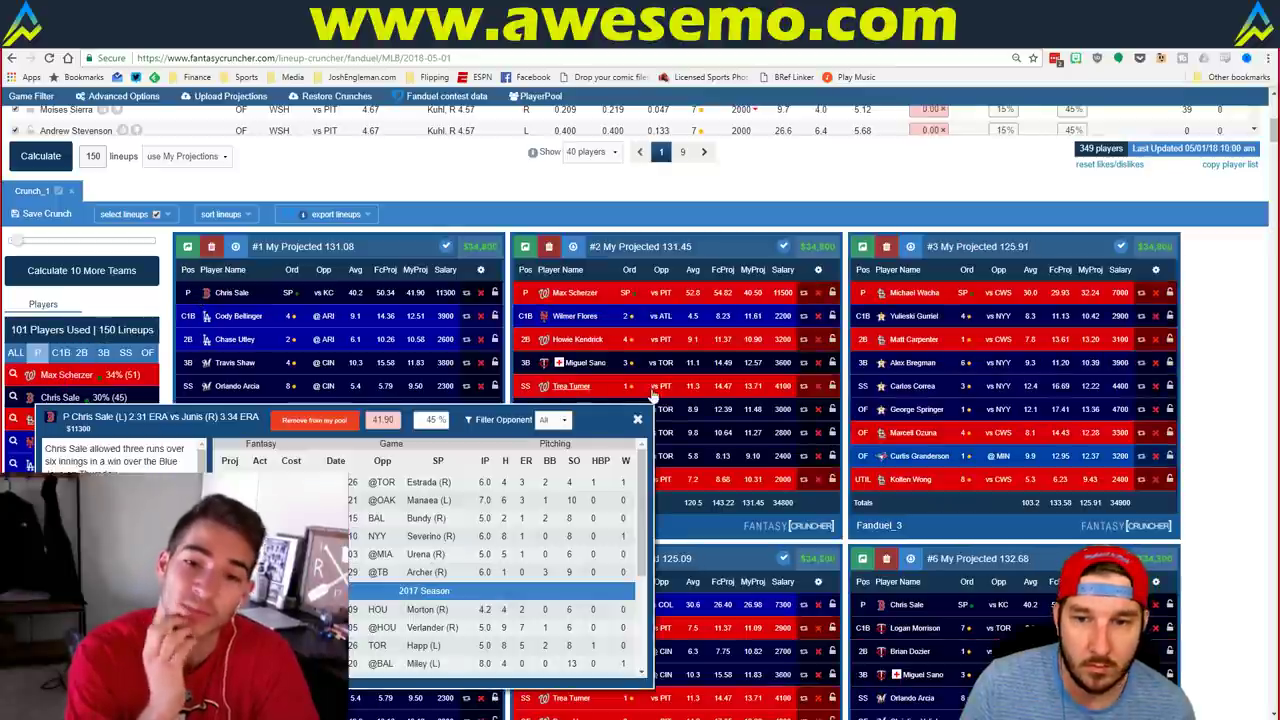
{"action": "left_click", "coordinate": [72, 400]}
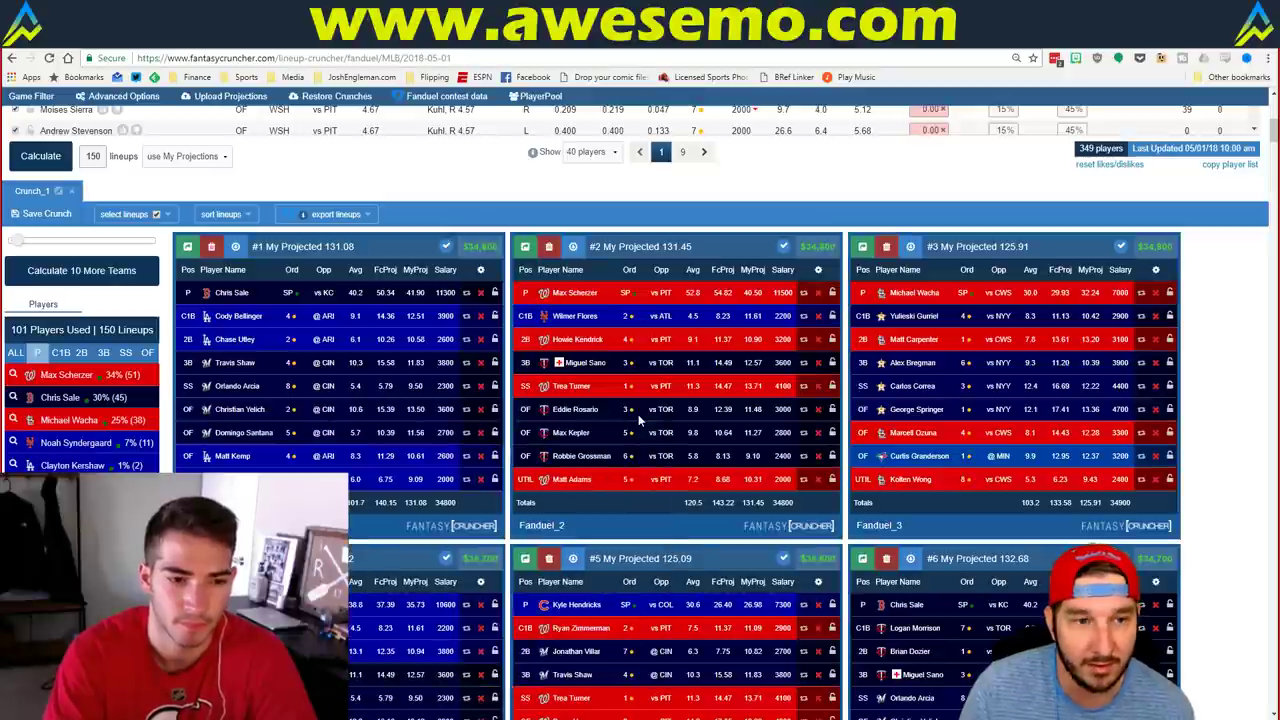
{"action": "left_click", "coordinate": [641, 420]}
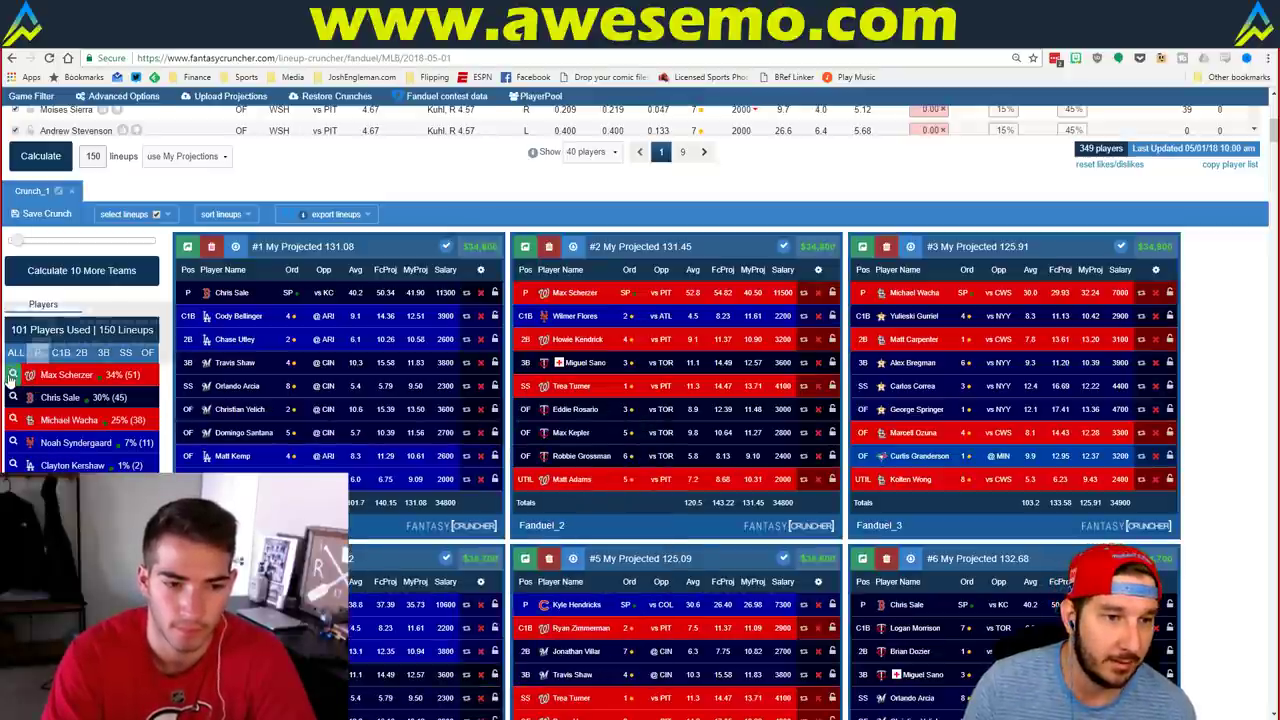
Step: Filter the FanDuel lineups to those containing Max Scherzer, then review Scherzer's game log and close it
{"action": "left_click", "coordinate": [13, 374]}
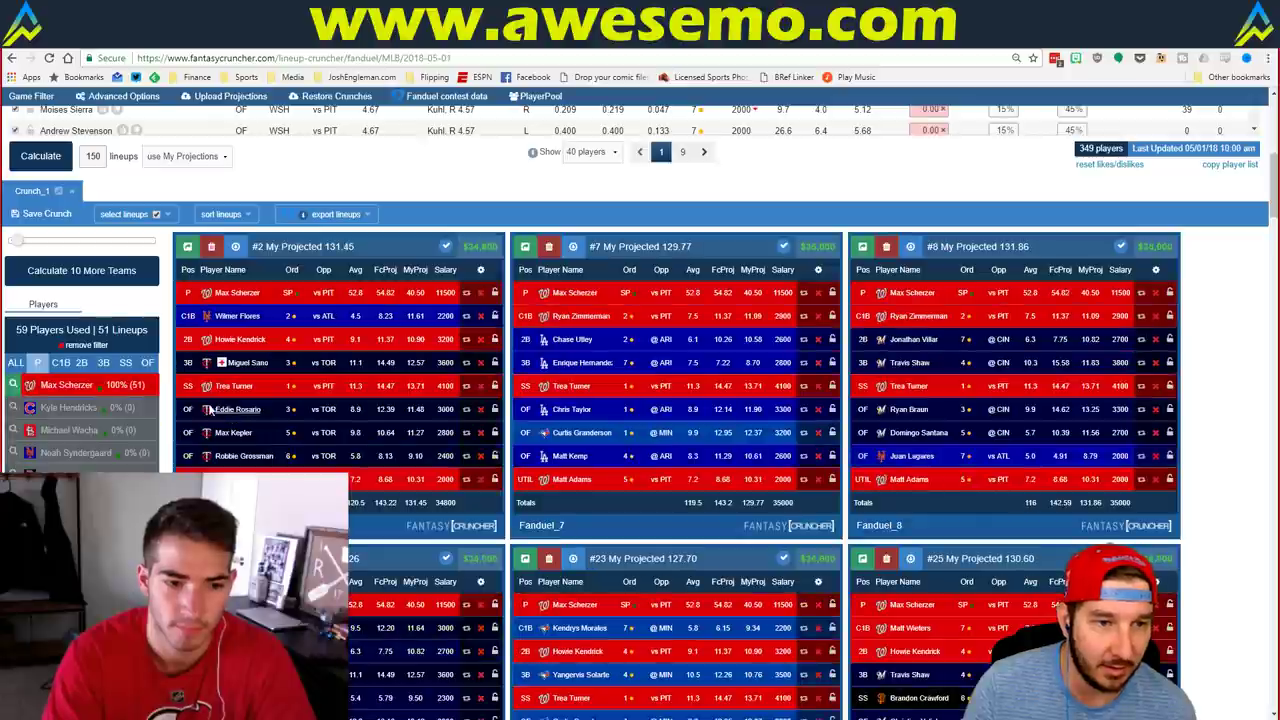
{"action": "left_click", "coordinate": [70, 386]}
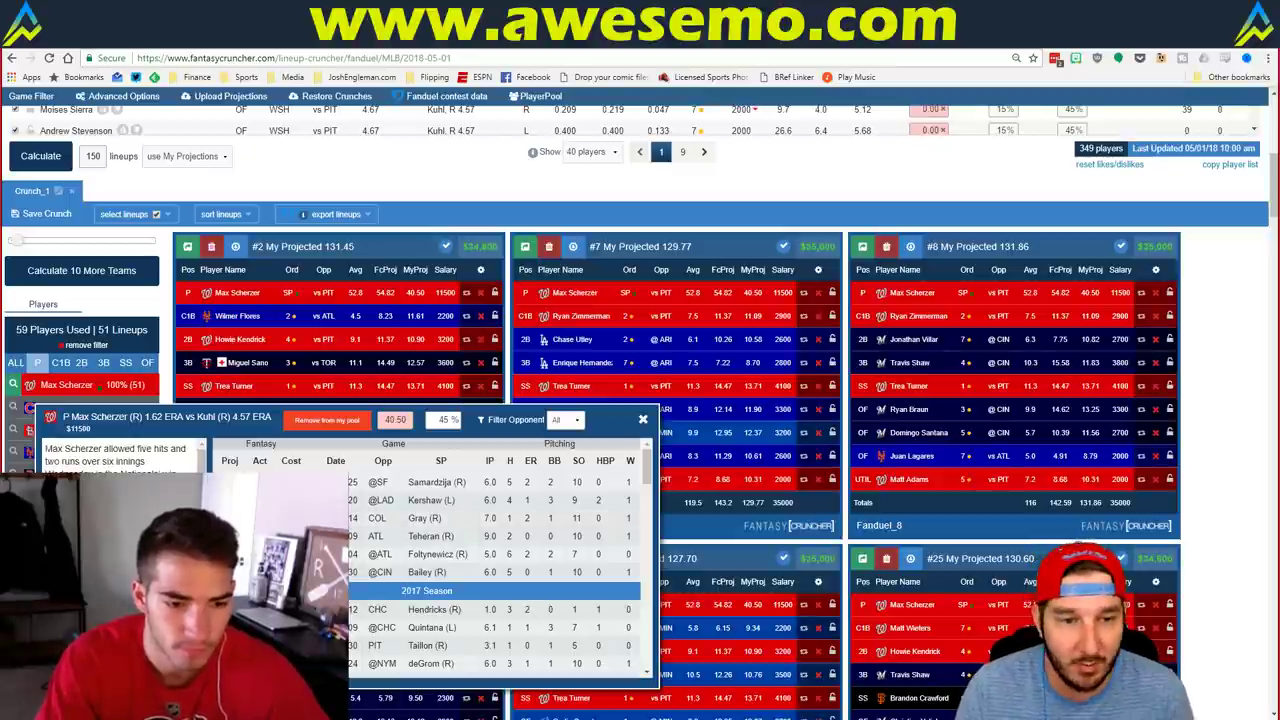
{"action": "left_click", "coordinate": [644, 422]}
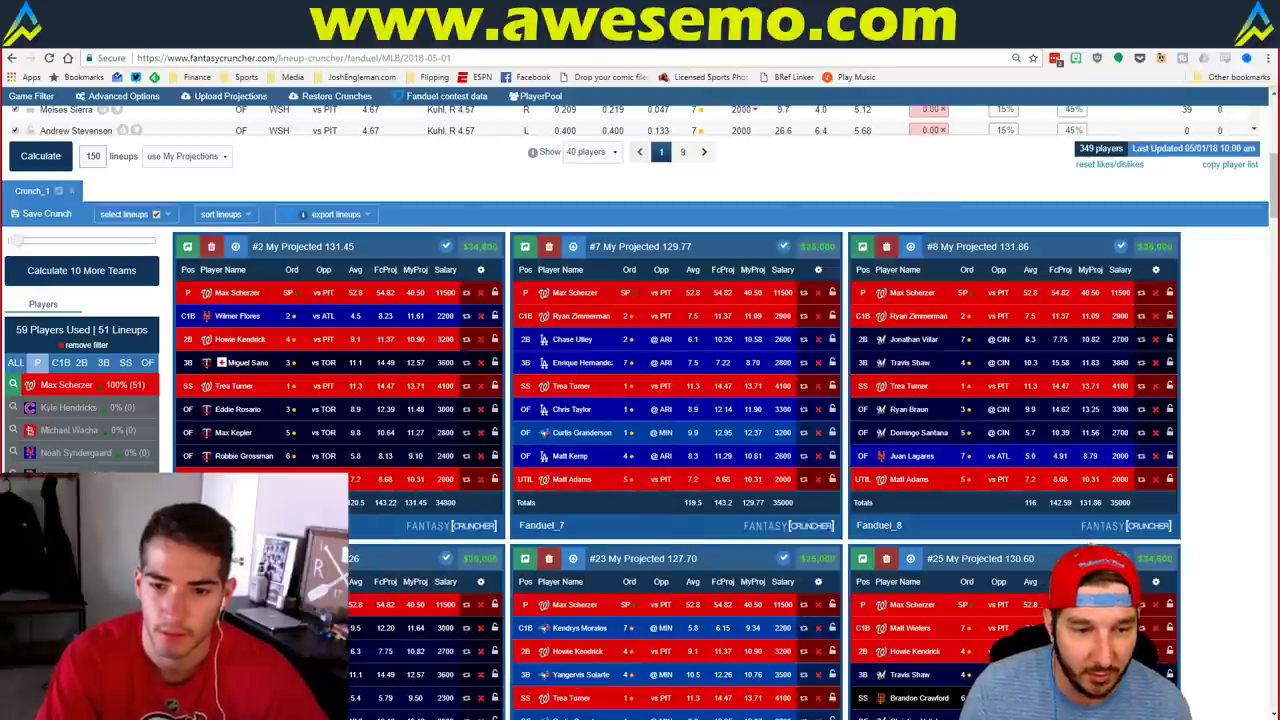
Step: Switch to the Excel projections workbook and review the game schedule, the Giants and Padres projections and the pitcher rankings
{"action": "key", "text": "alt+Tab"}
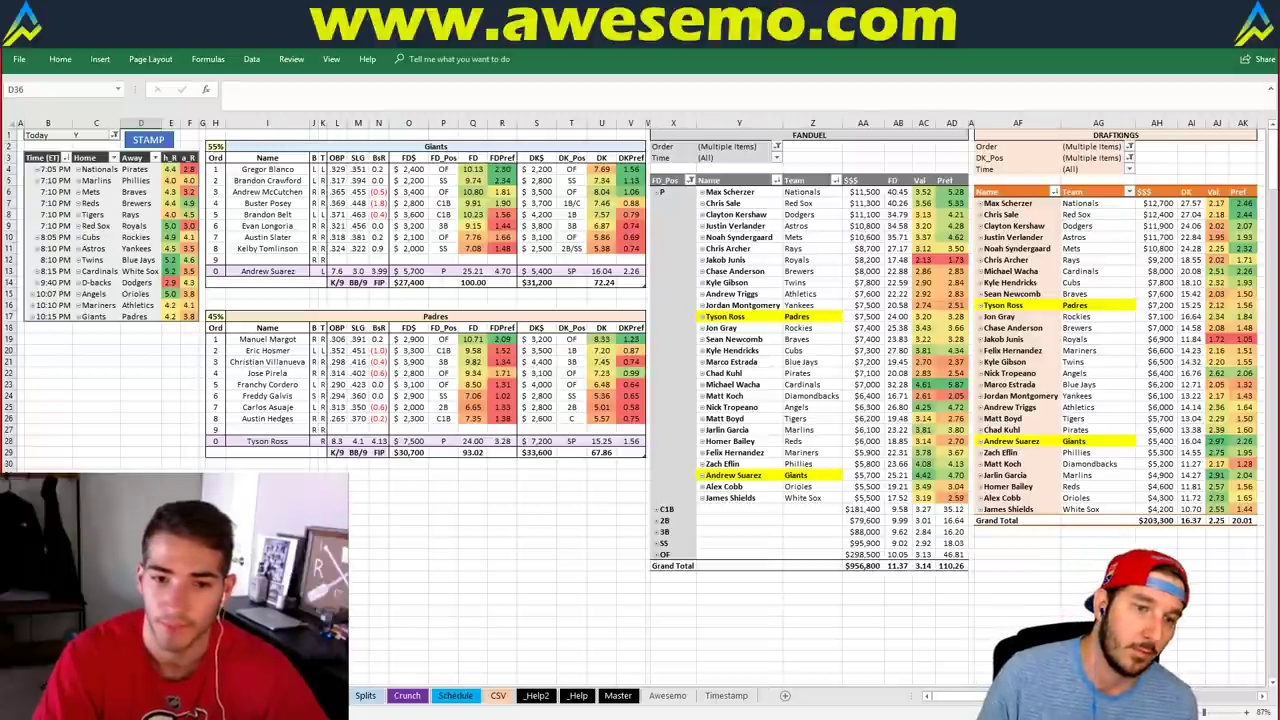
{"action": "left_click", "coordinate": [320, 551]}
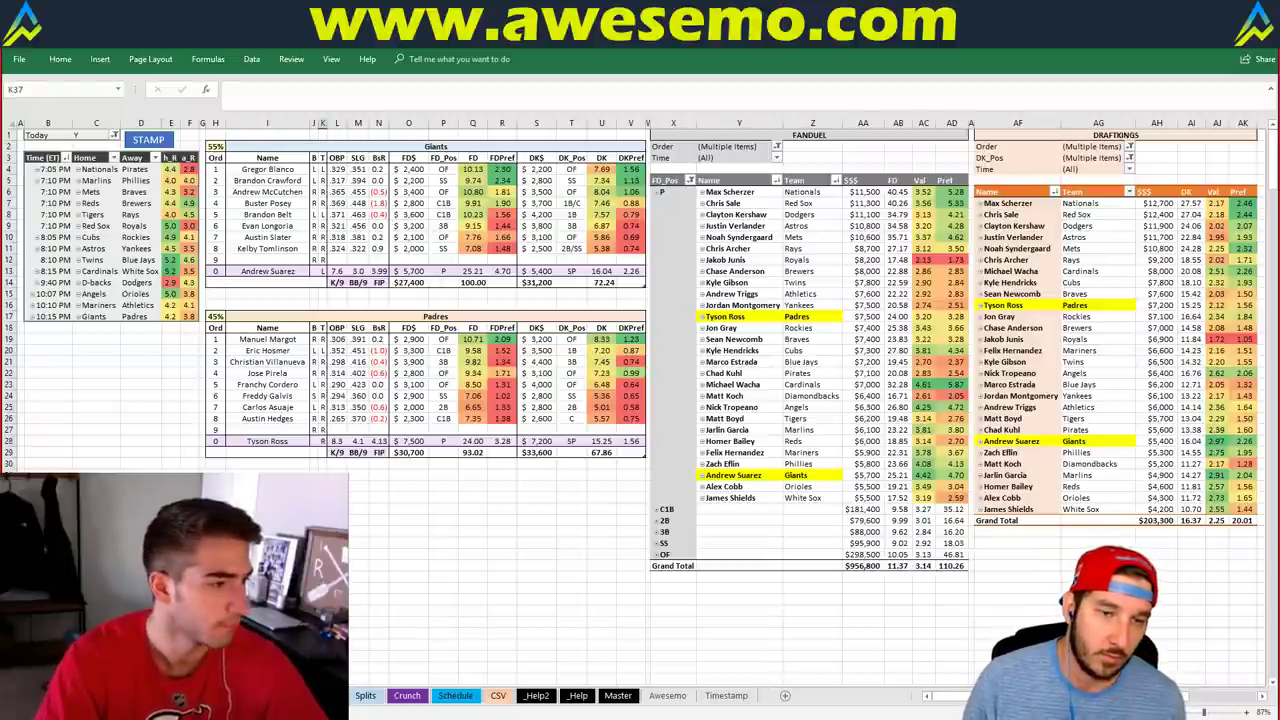
{"action": "left_click", "coordinate": [267, 621]}
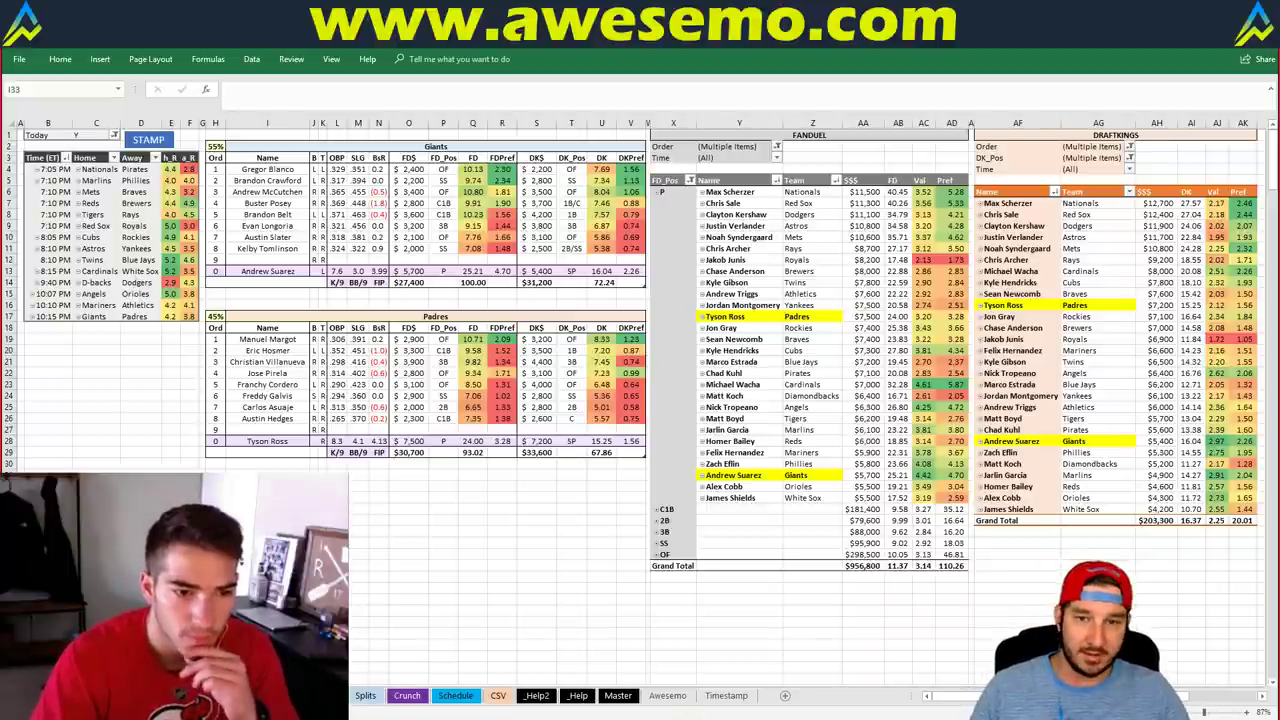
{"action": "left_click", "coordinate": [80, 372]}
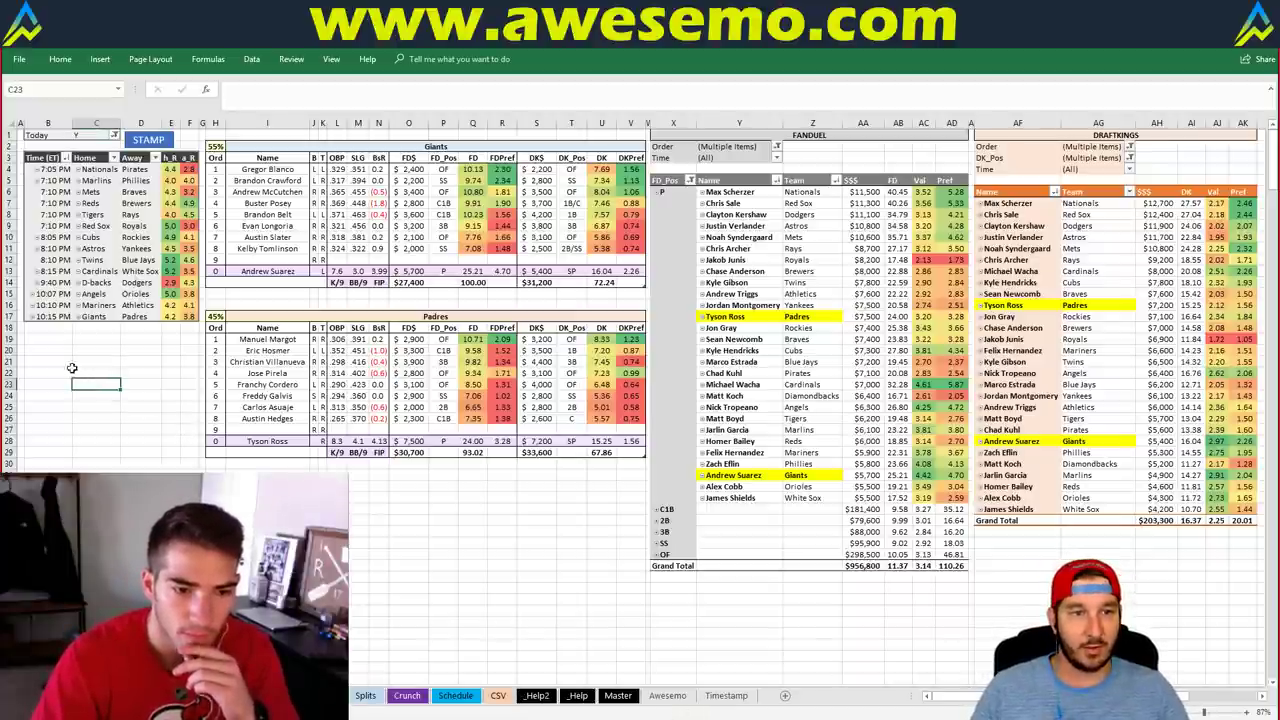
{"action": "left_click", "coordinate": [59, 362]}
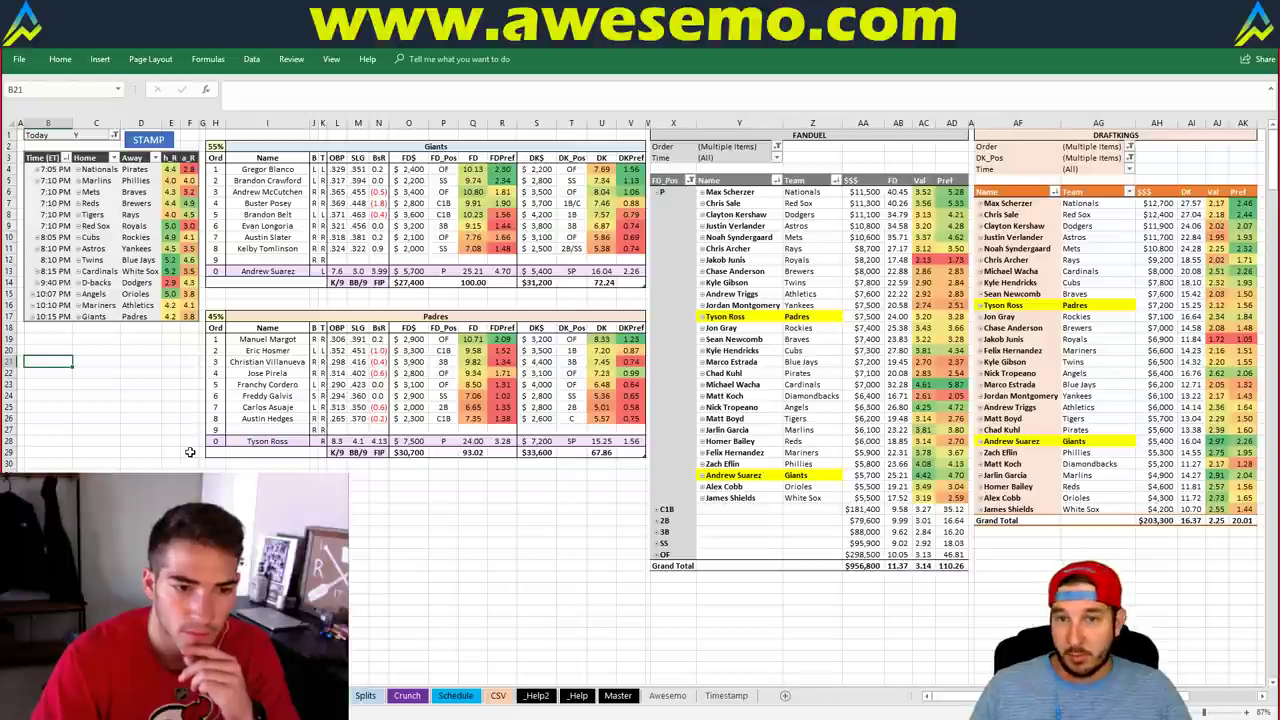
{"action": "key", "text": "Down"}
{"action": "key", "text": "Down"}
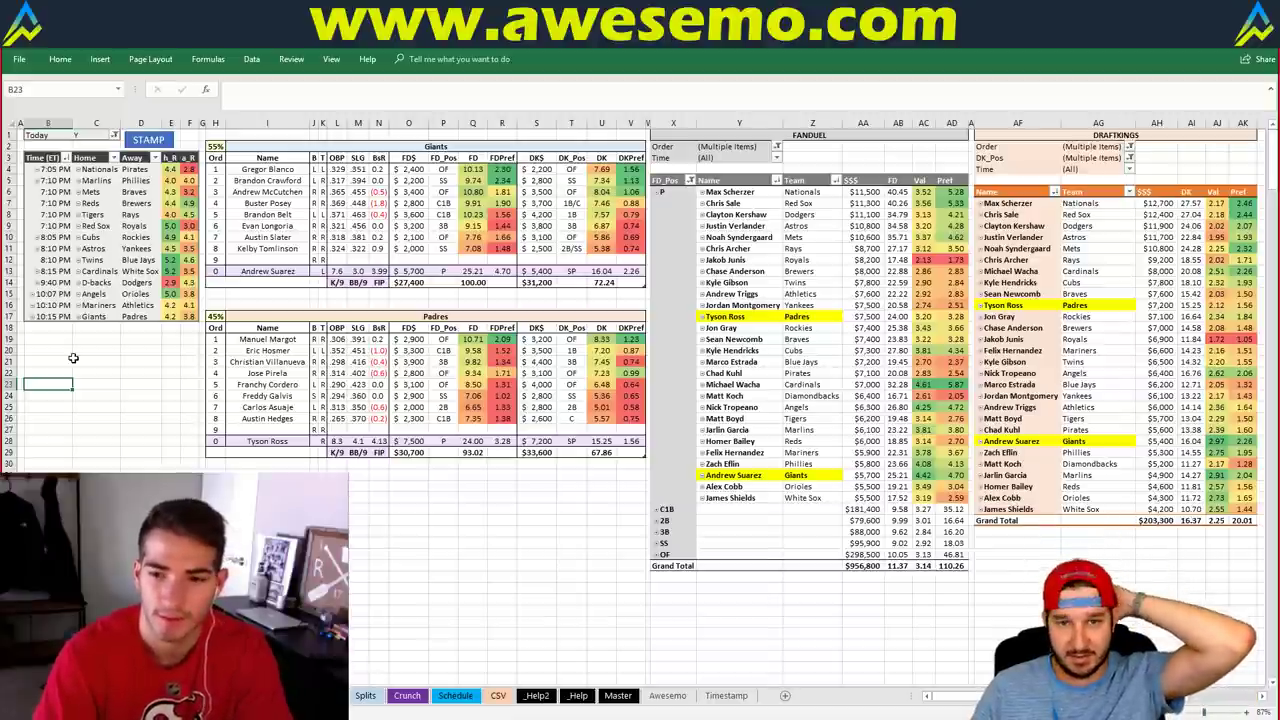
{"action": "left_click", "coordinate": [145, 326]}
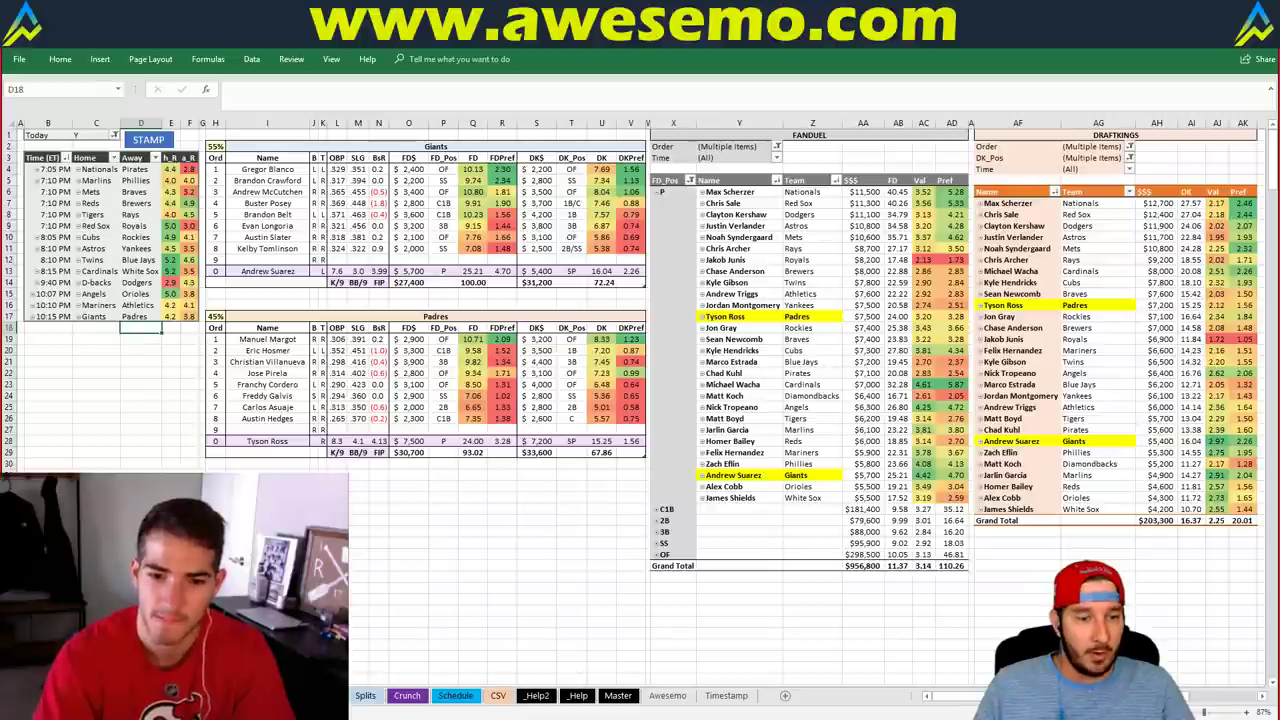
Step: Switch back to the browser, load playline.com in a new tab and open its login page
{"action": "key", "text": "alt+Tab"}
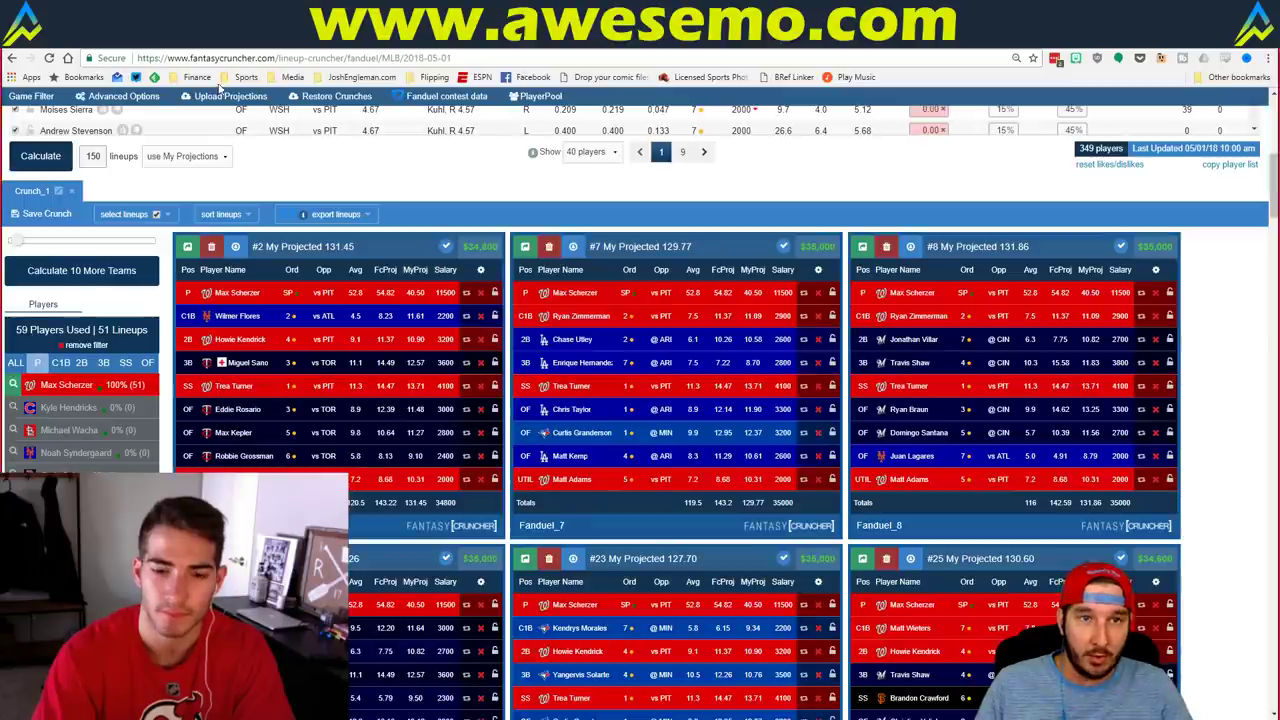
{"action": "key", "text": "ctrl+t"}
{"action": "type", "text": "playline"}
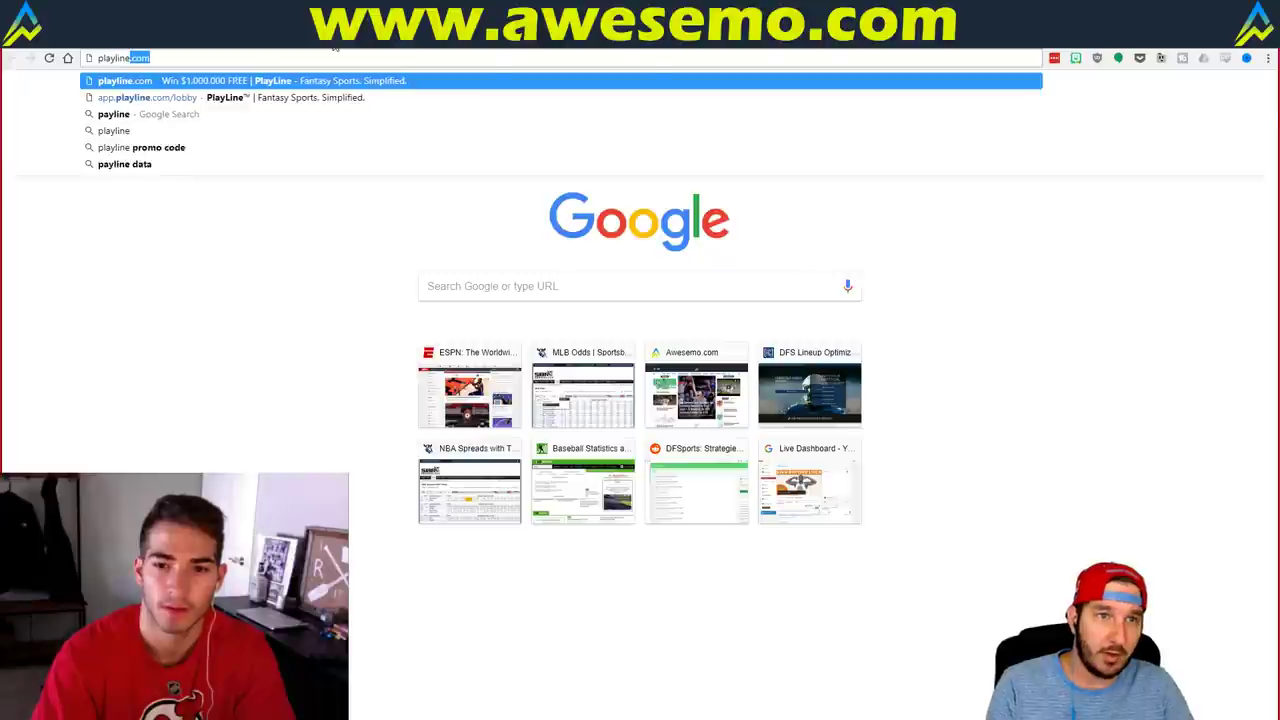
{"action": "key", "text": "Return"}
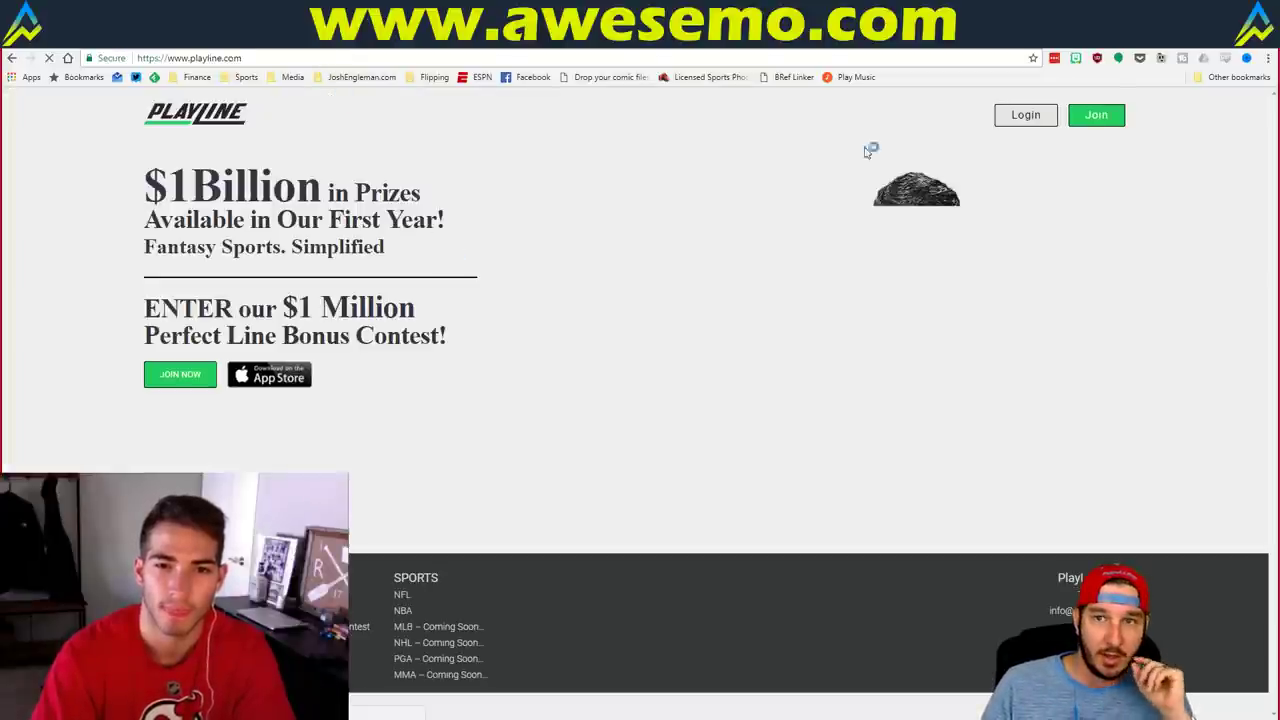
{"action": "left_click", "coordinate": [1026, 116]}
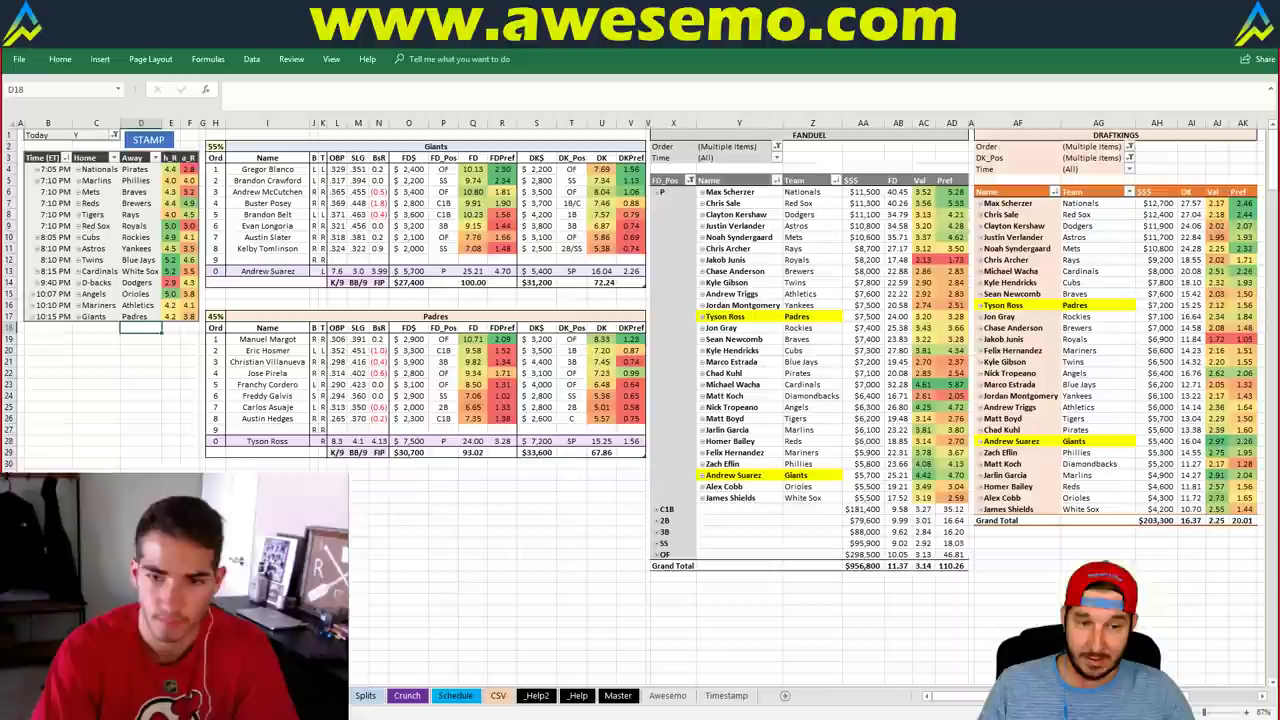
Step: Return to the Excel projections workbook to view the FanDuel and DraftKings pitcher tables
{"action": "key", "text": "alt+Tab"}
{"action": "left_click", "coordinate": [336, 498]}
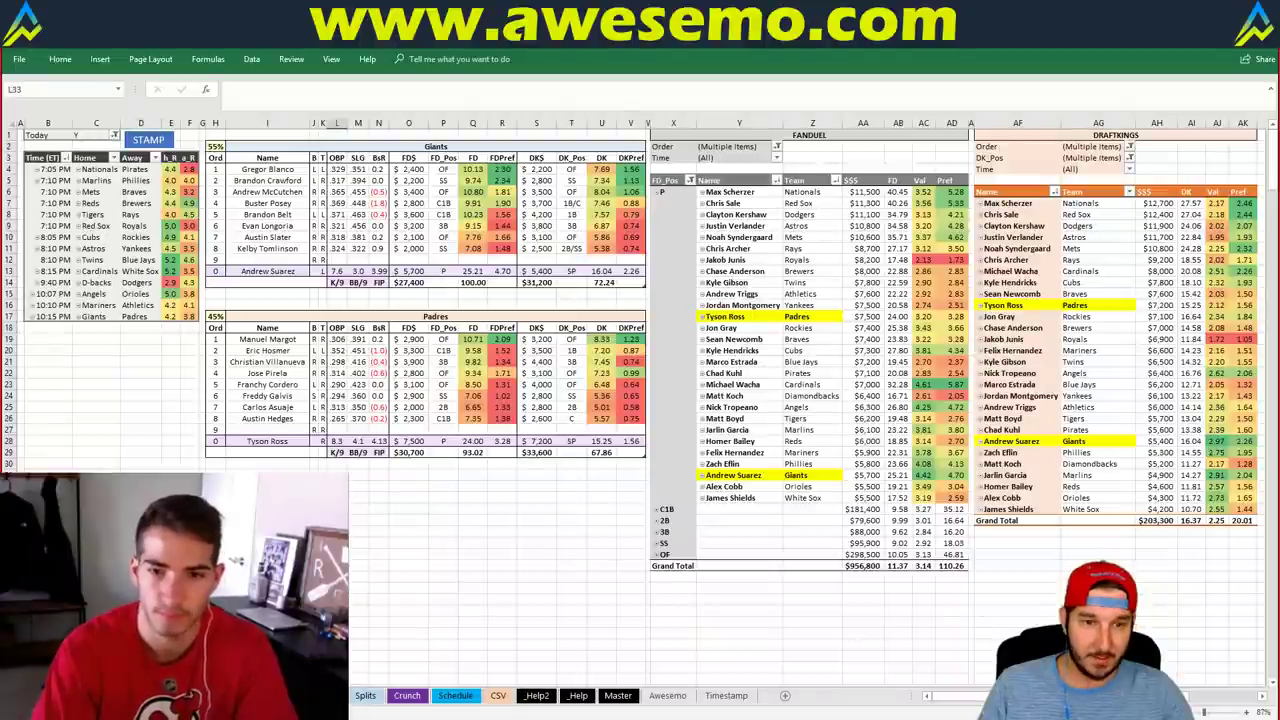